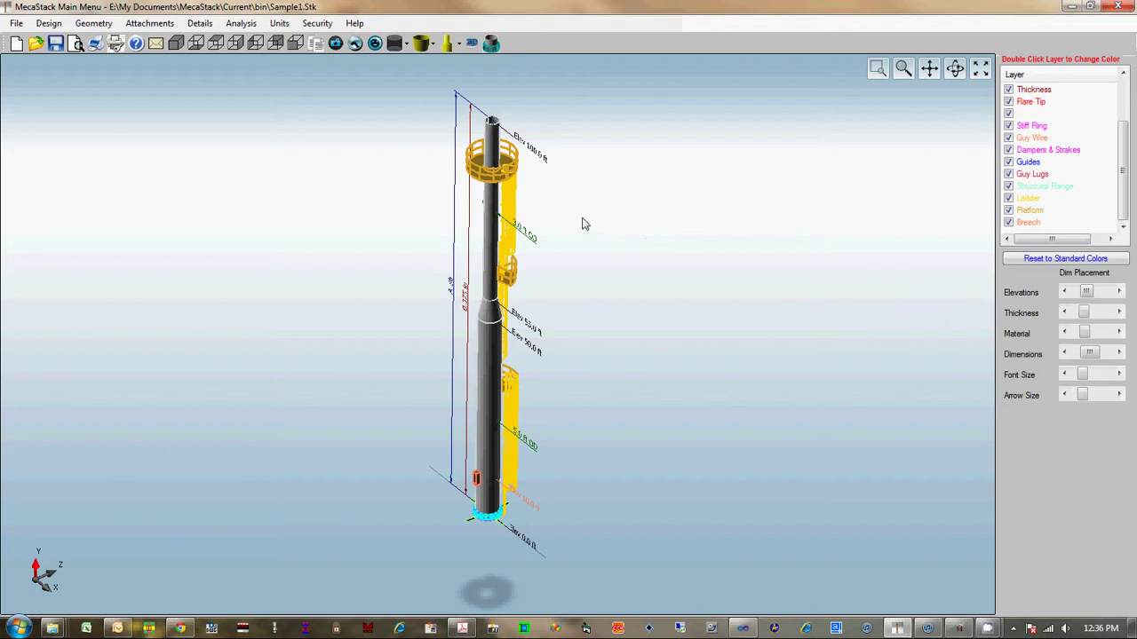
# Check the background colours unchanged, orbit to view the stack's underside, then return to Home view
pyautogui.scroll(2, 574, 203)
pyautogui.scroll(-3, 545, 221)
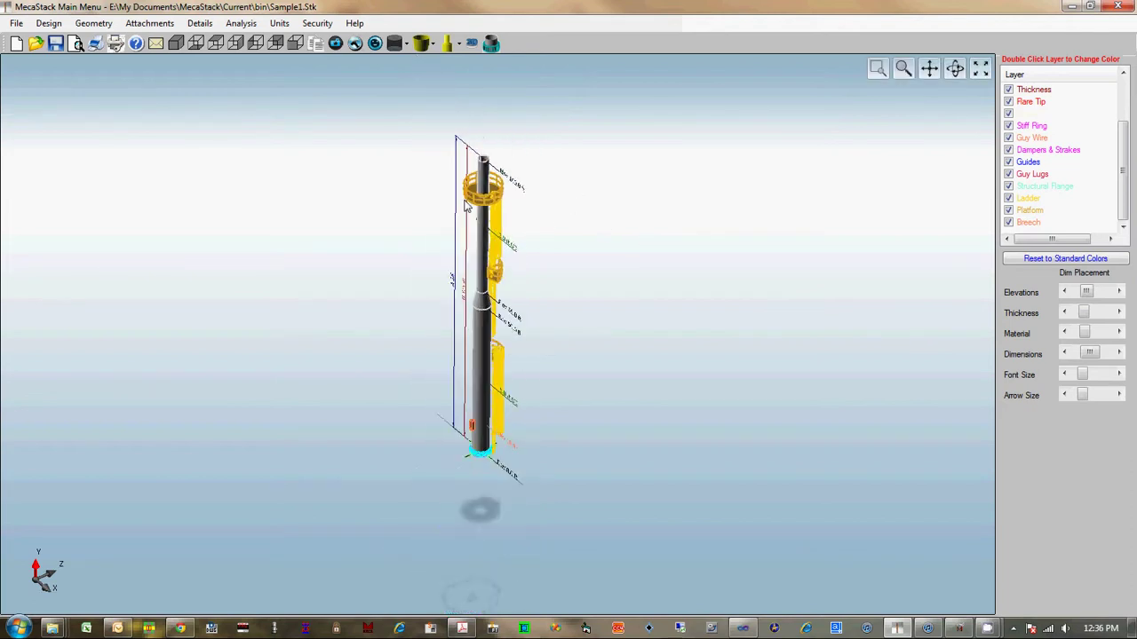
pyautogui.scroll(4, 466, 206)
pyautogui.doubleClick(636, 235)
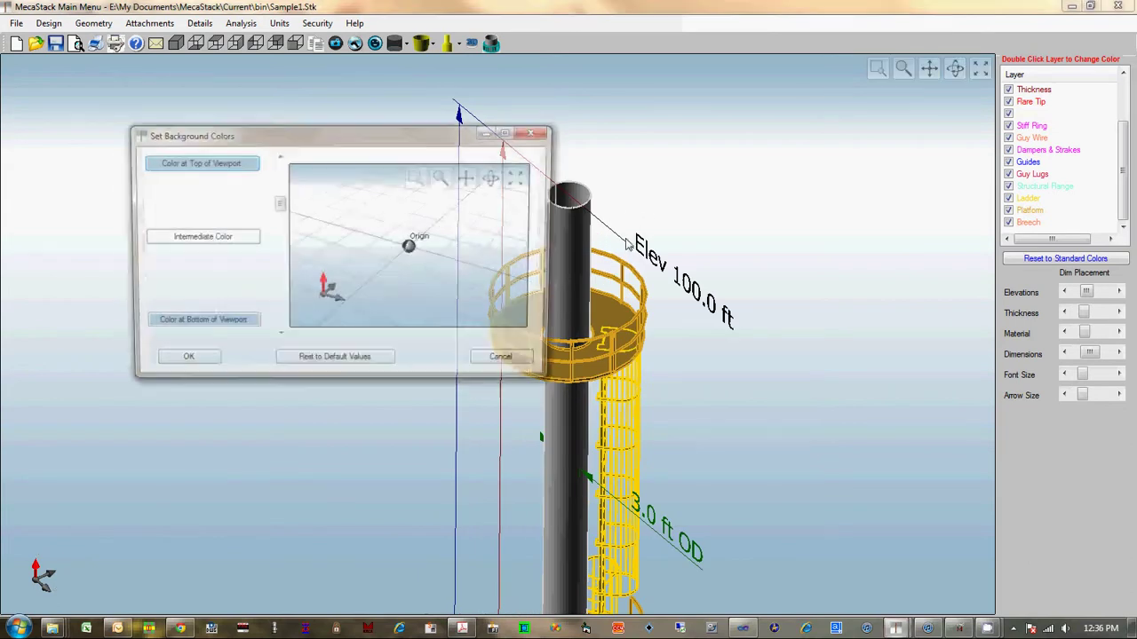
pyautogui.click(505, 363)
pyautogui.moveTo(647, 224); pyautogui.dragTo(603, 311)
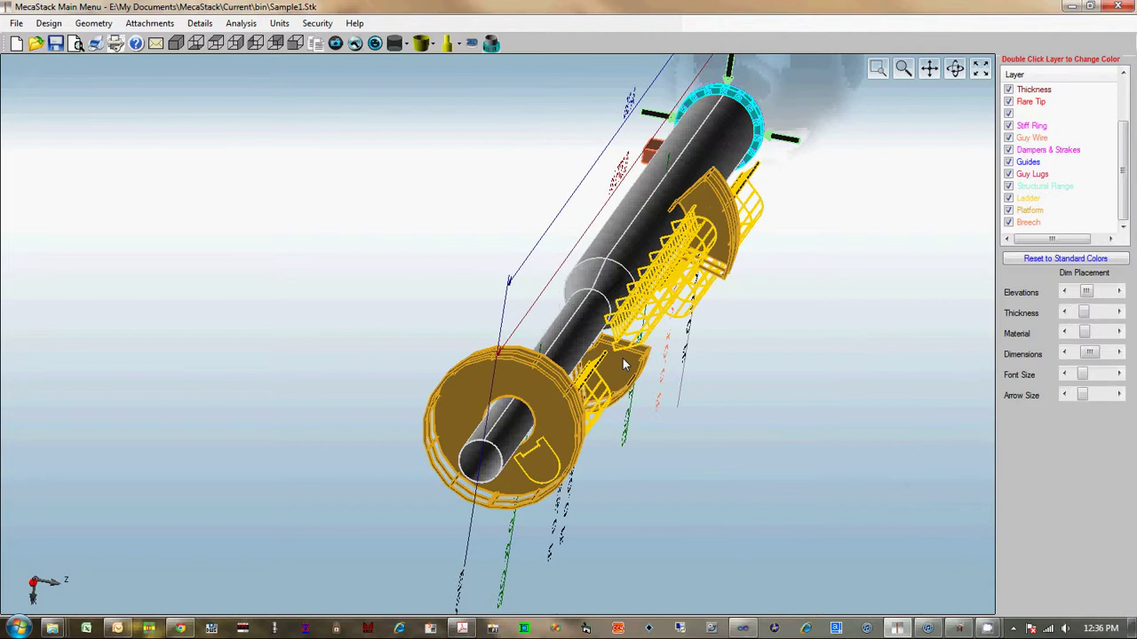
pyautogui.scroll(5, 586, 220)
pyautogui.press('Home')
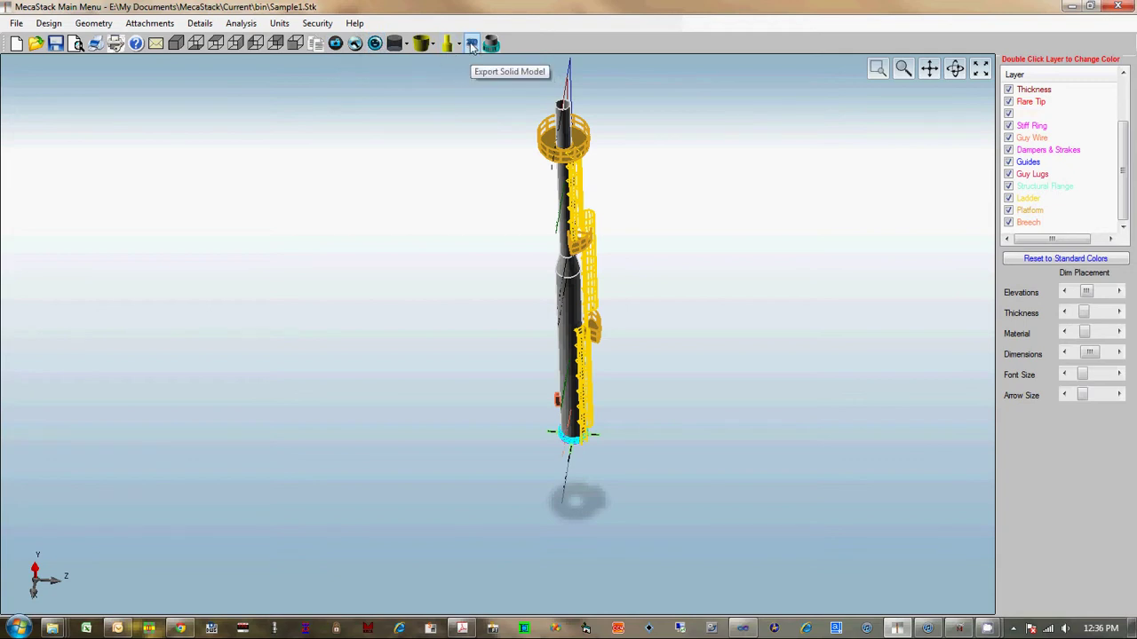
# Hide Dampers & Strakes and the breech, toggling ladders and platforms off and back on
pyautogui.scroll(5, 572, 115)
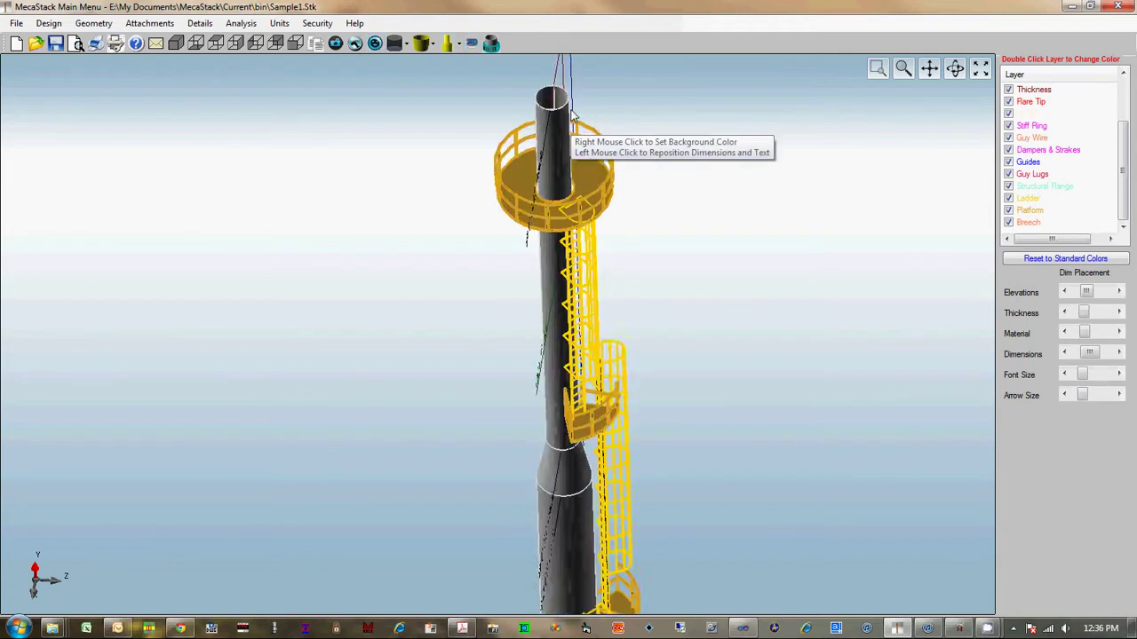
pyautogui.scroll(-5, 573, 116)
pyautogui.click(1008, 150)
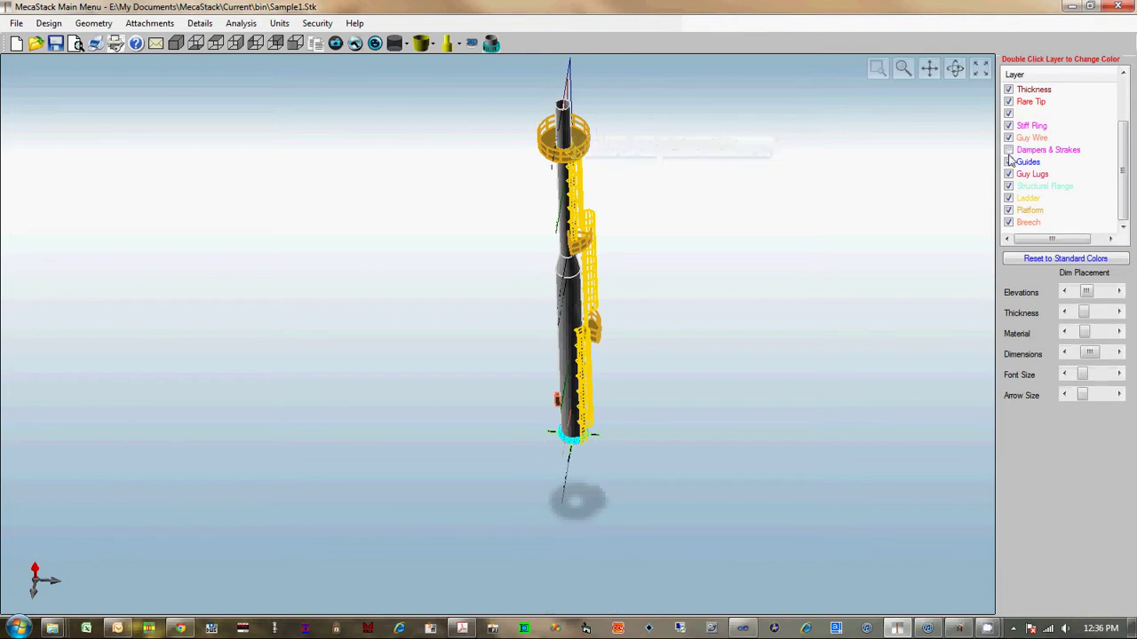
pyautogui.click(1009, 198)
pyautogui.click(1016, 211)
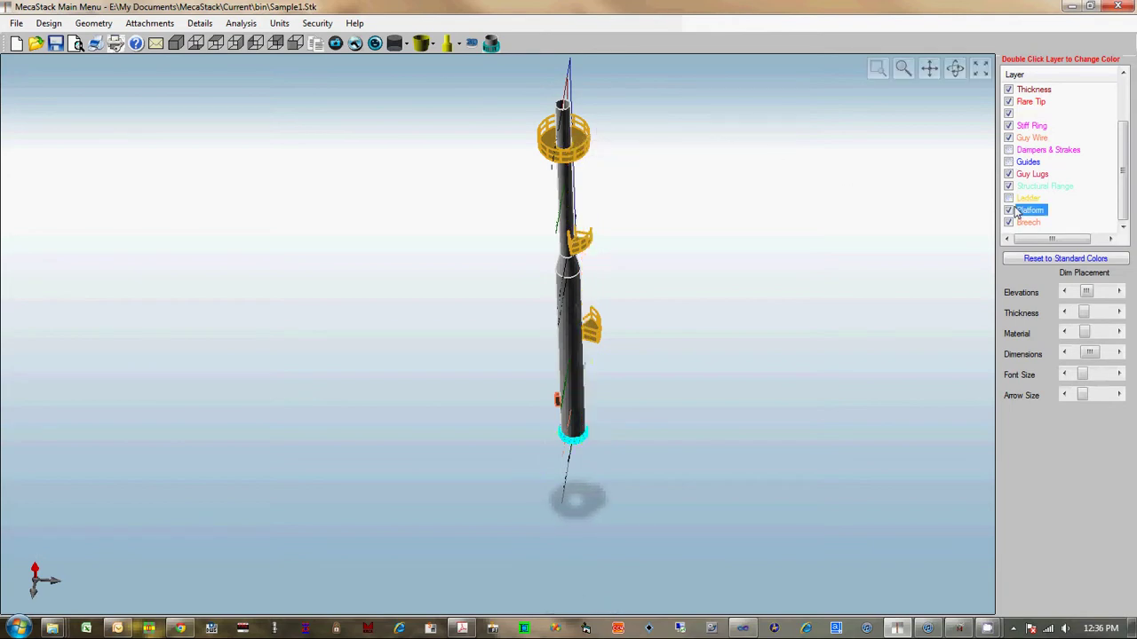
pyautogui.click(1009, 210)
pyautogui.click(1009, 223)
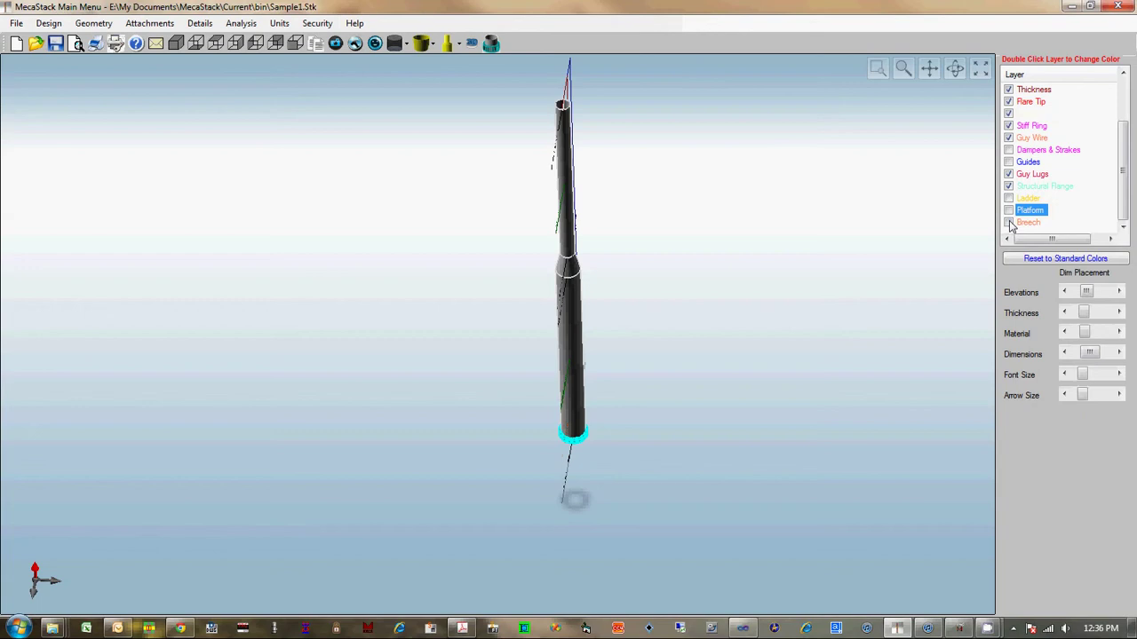
pyautogui.click(1009, 210)
pyautogui.click(1009, 198)
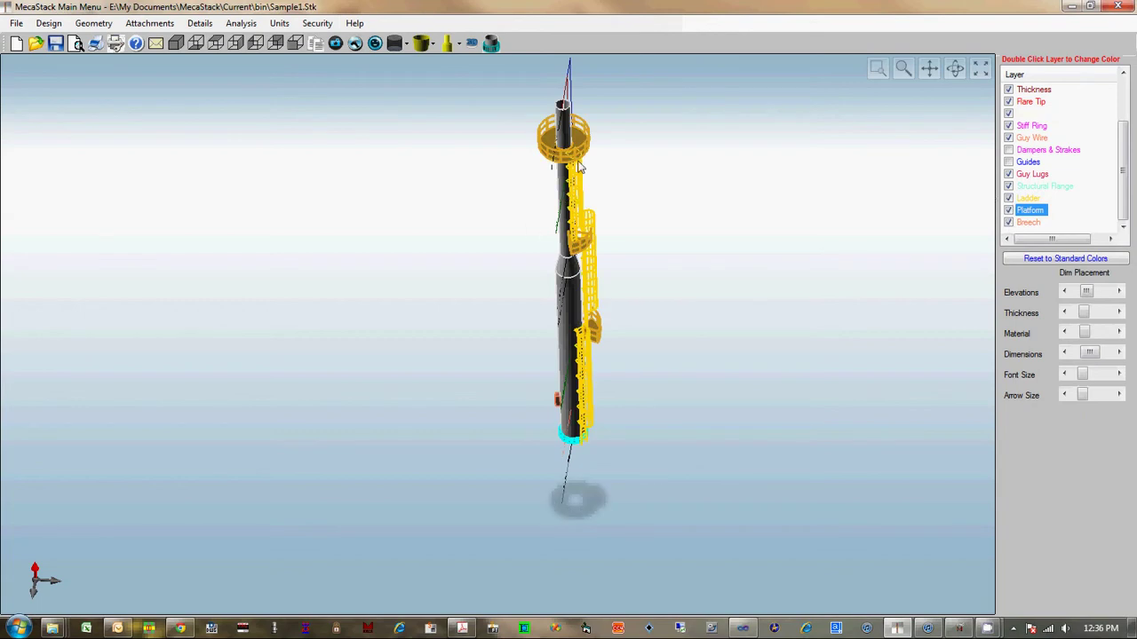
# Switch to the 2D elevation drawing and shift the A-36 and 0.375 in dimensions left
pyautogui.scroll(3, 577, 167)
pyautogui.scroll(-2, 577, 167)
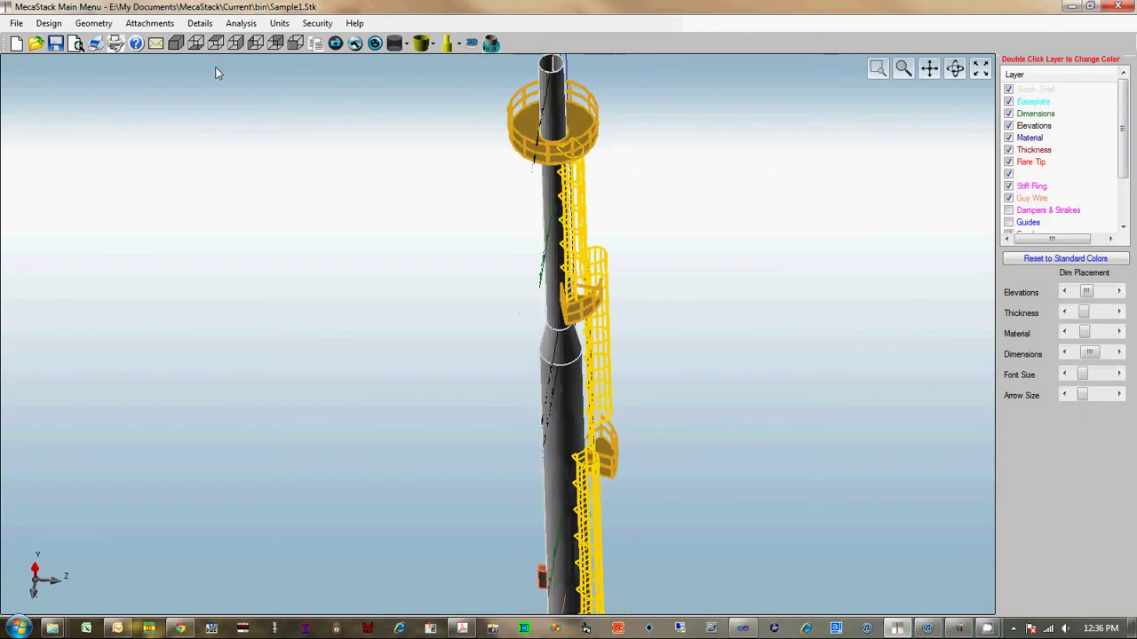
pyautogui.click(296, 44)
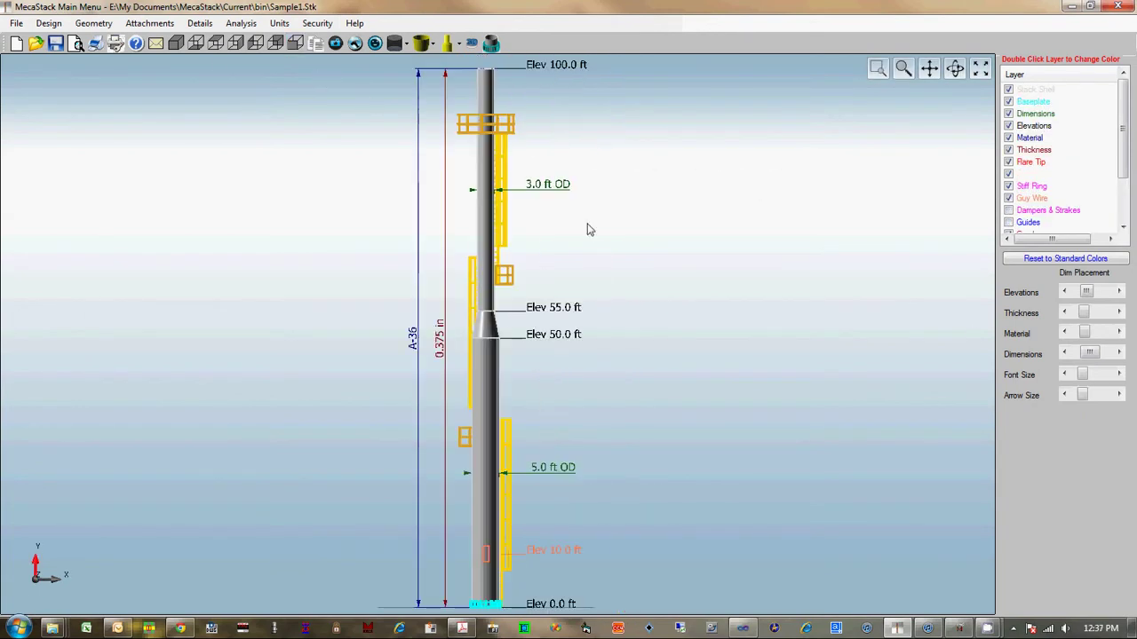
pyautogui.click(1118, 312)
pyautogui.click(1117, 312)
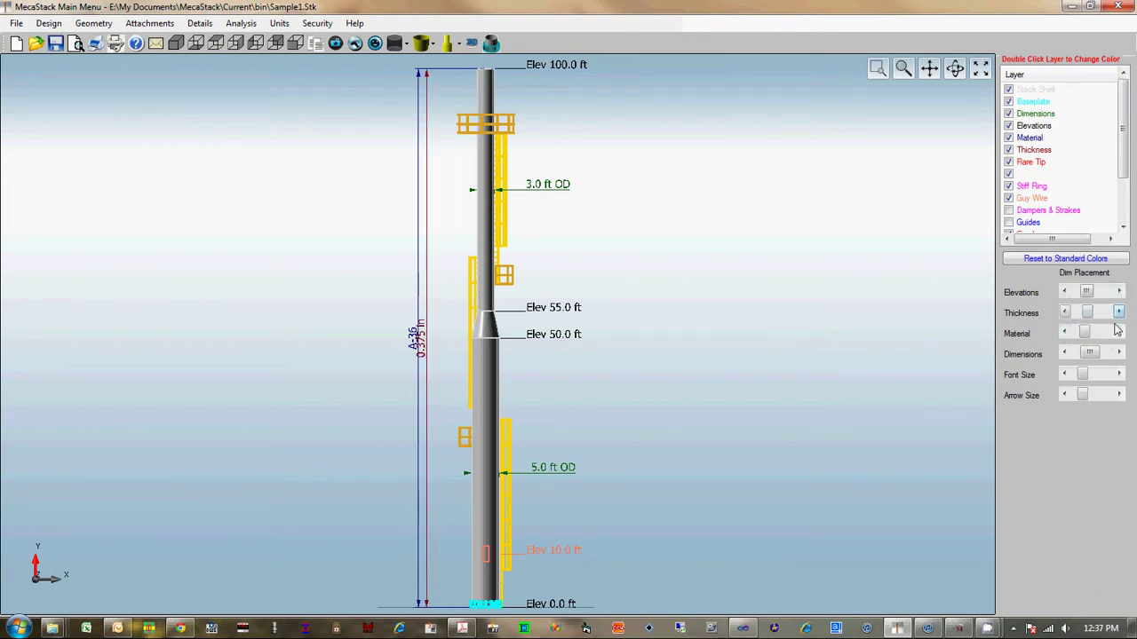
pyautogui.click(1119, 333)
pyautogui.click(1119, 333)
pyautogui.click(1118, 333)
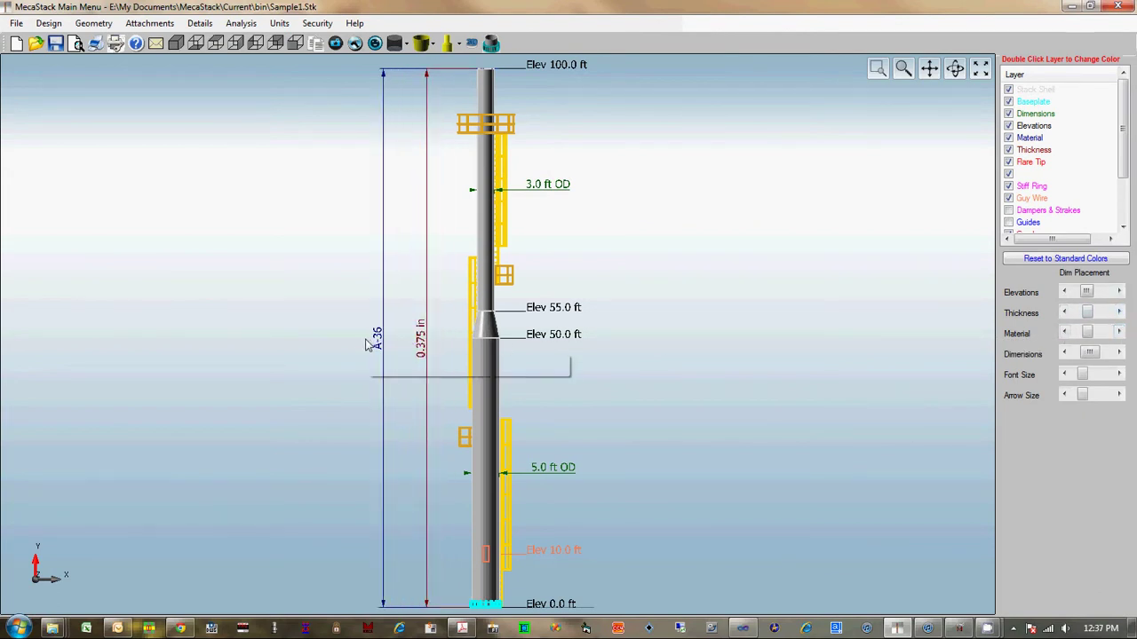
pyautogui.moveTo(378, 342); pyautogui.dragTo(309, 329)
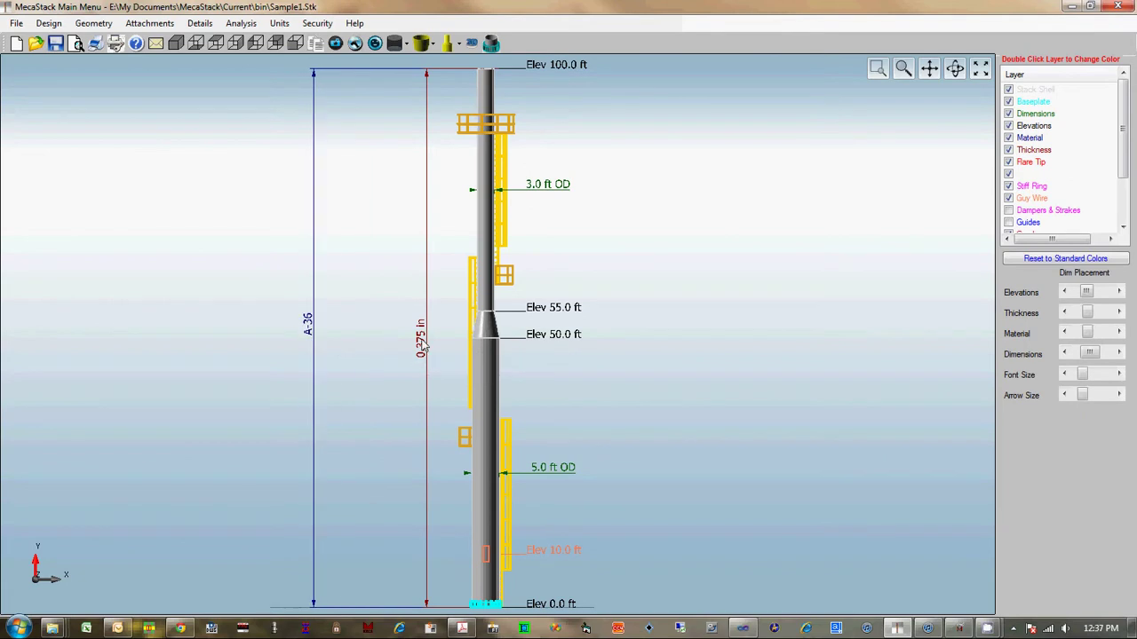
pyautogui.moveTo(424, 346); pyautogui.dragTo(407, 338)
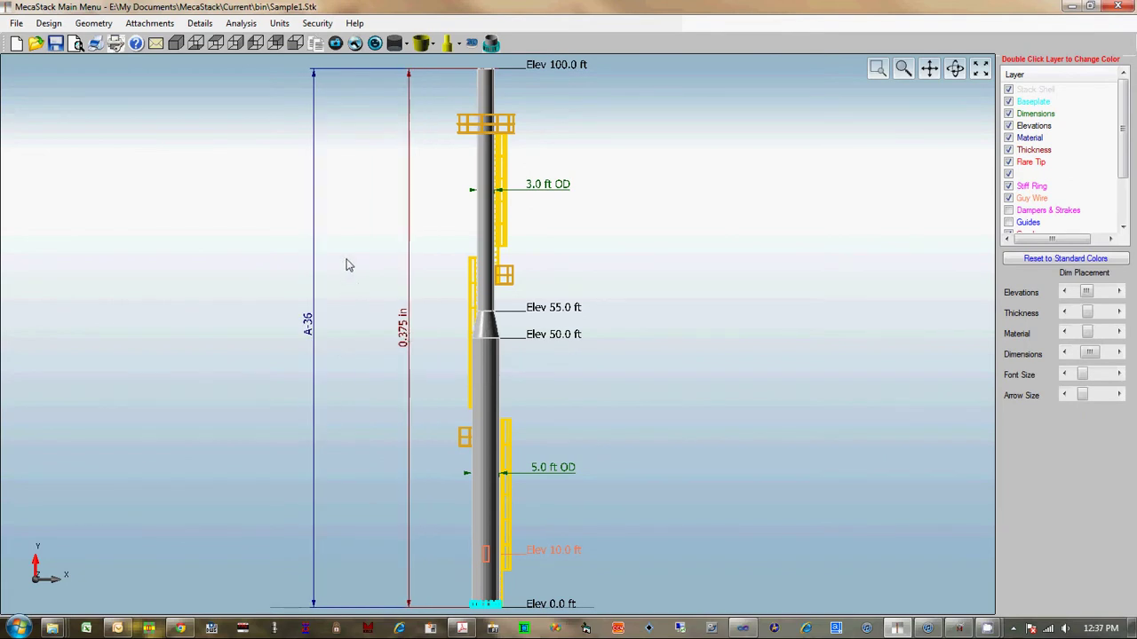
# Browse recent stack files, then accept ASME STS-1-2011 with 120 mph wind, Exposure C, Category III
pyautogui.scroll(-3, 346, 264)
pyautogui.click(16, 23)
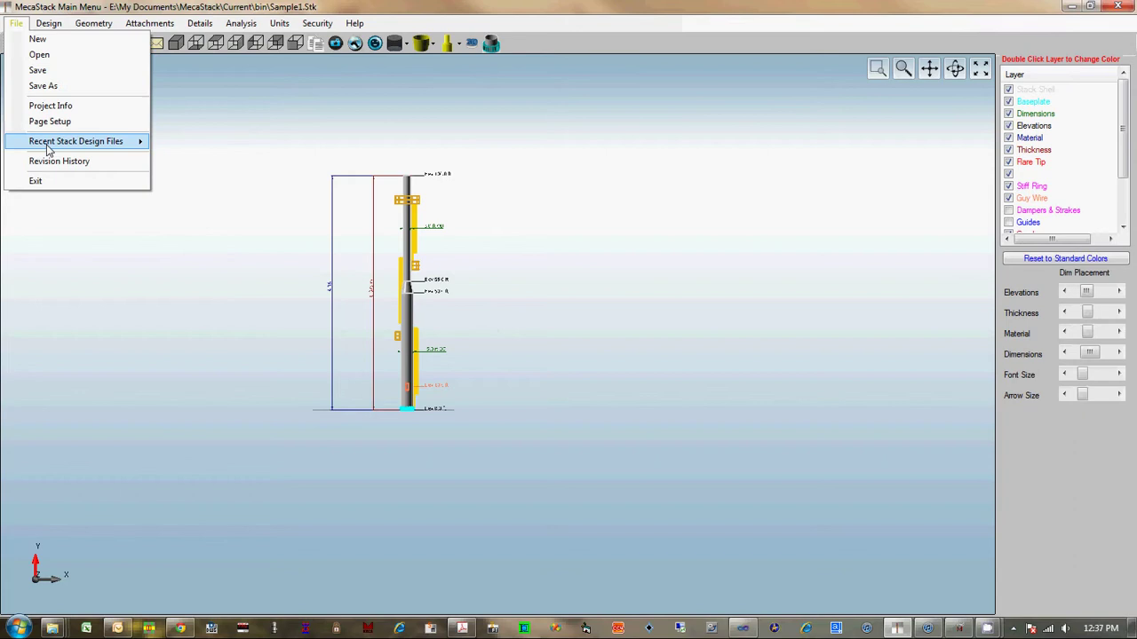
pyautogui.moveTo(49, 146)
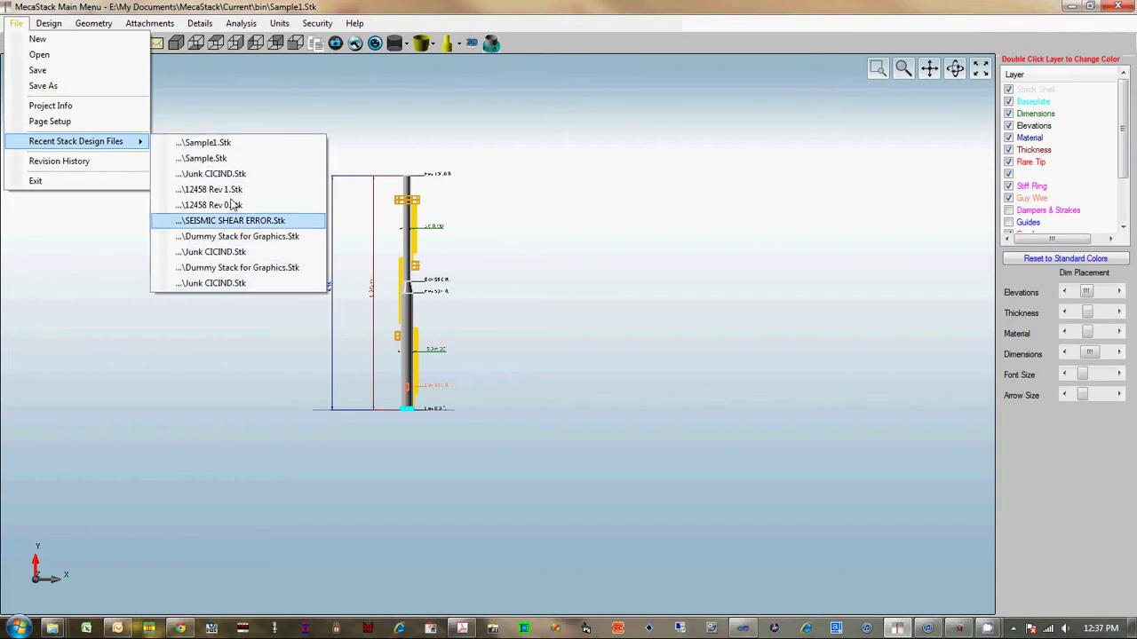
pyautogui.moveTo(53, 27)
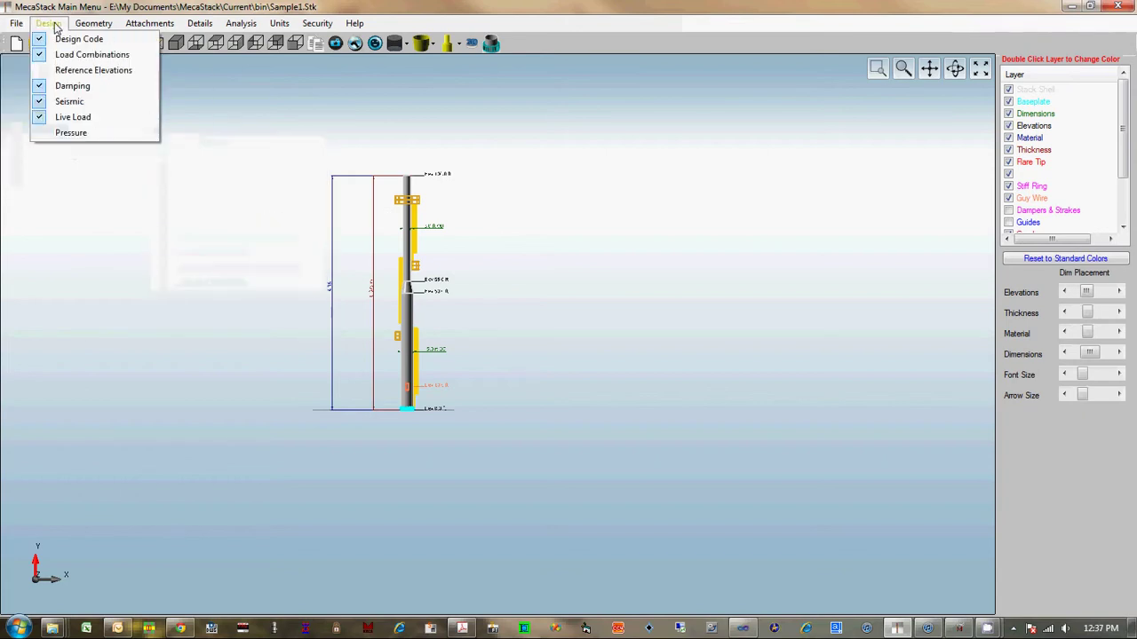
pyautogui.click(67, 40)
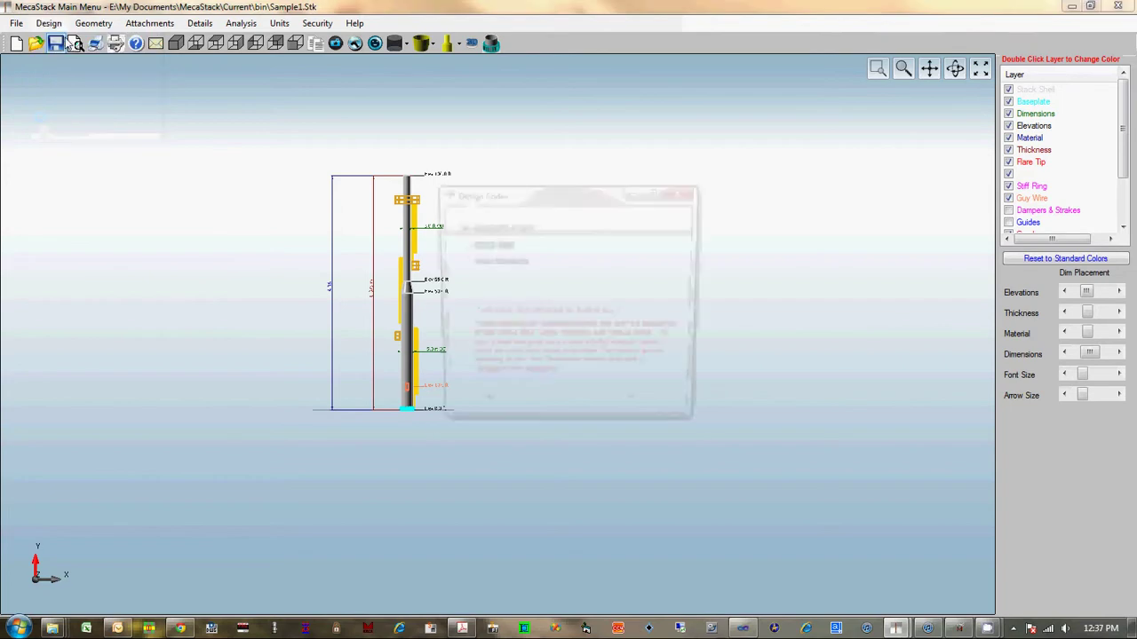
pyautogui.click(645, 411)
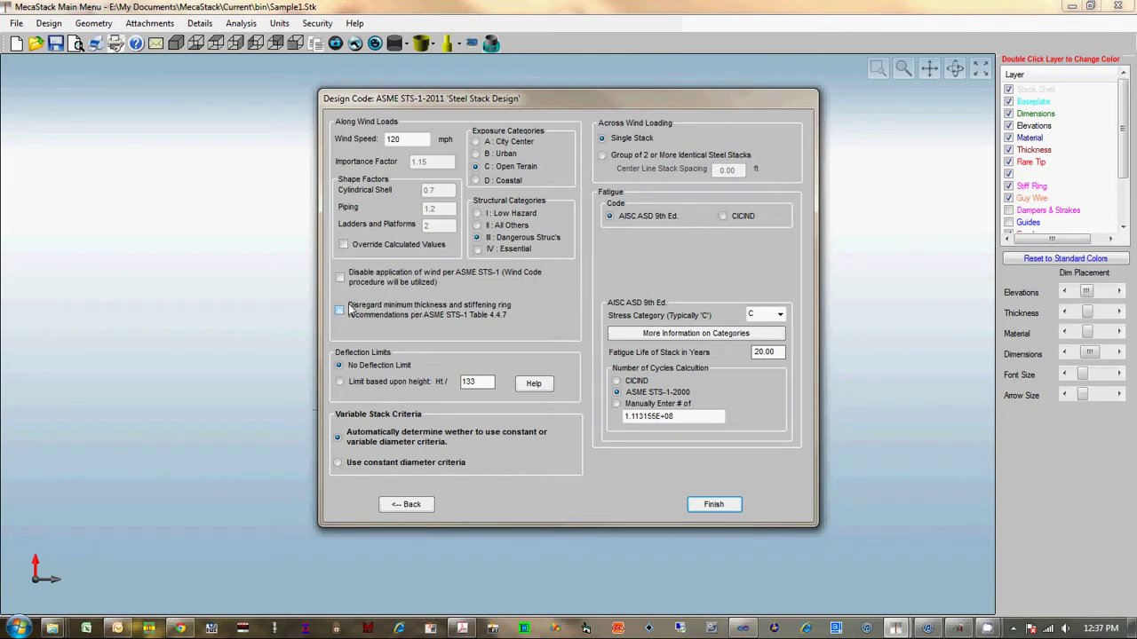
pyautogui.click(339, 311)
pyautogui.click(714, 505)
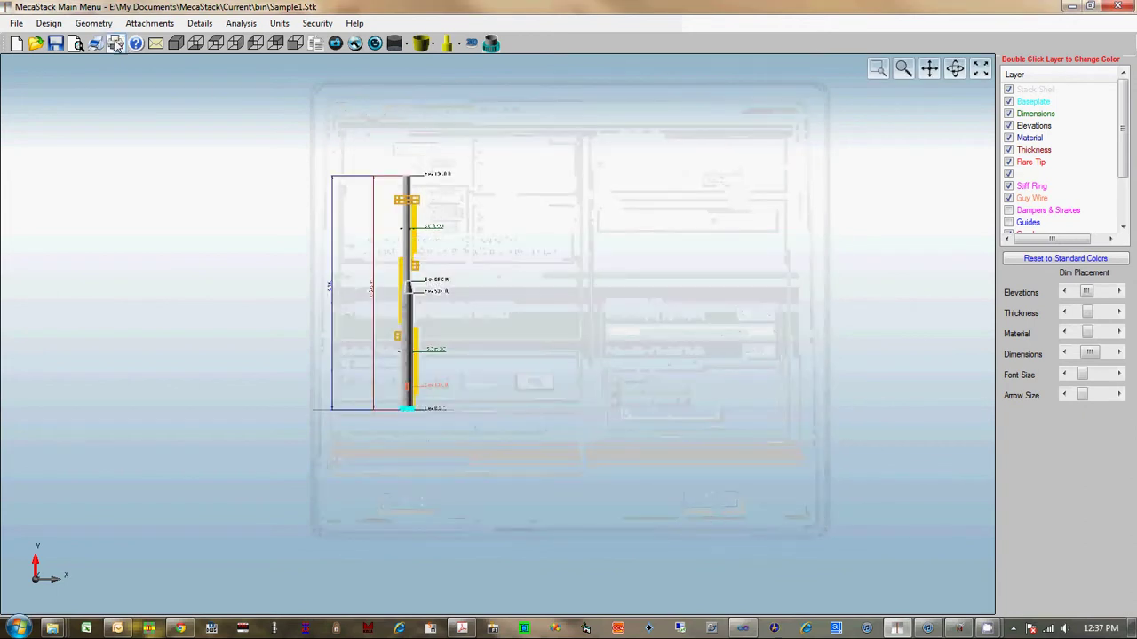
# Select Customized design codes, choosing ASCE 7-10 for along-wind loads and accepting its wind inputs
pyautogui.click(48, 23)
pyautogui.click(62, 39)
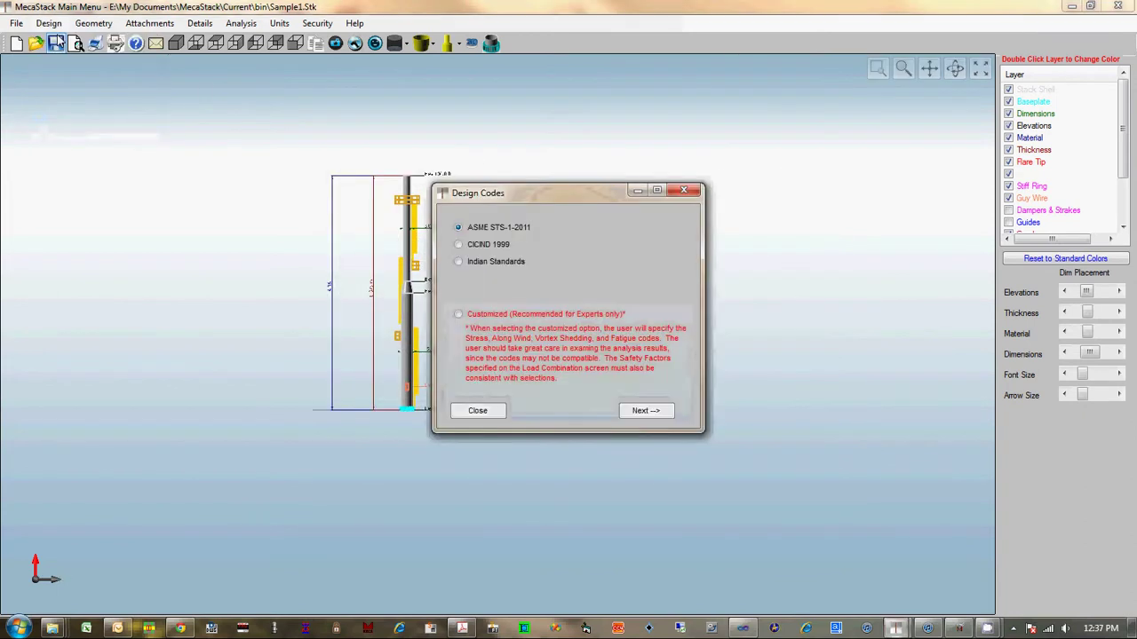
pyautogui.click(475, 318)
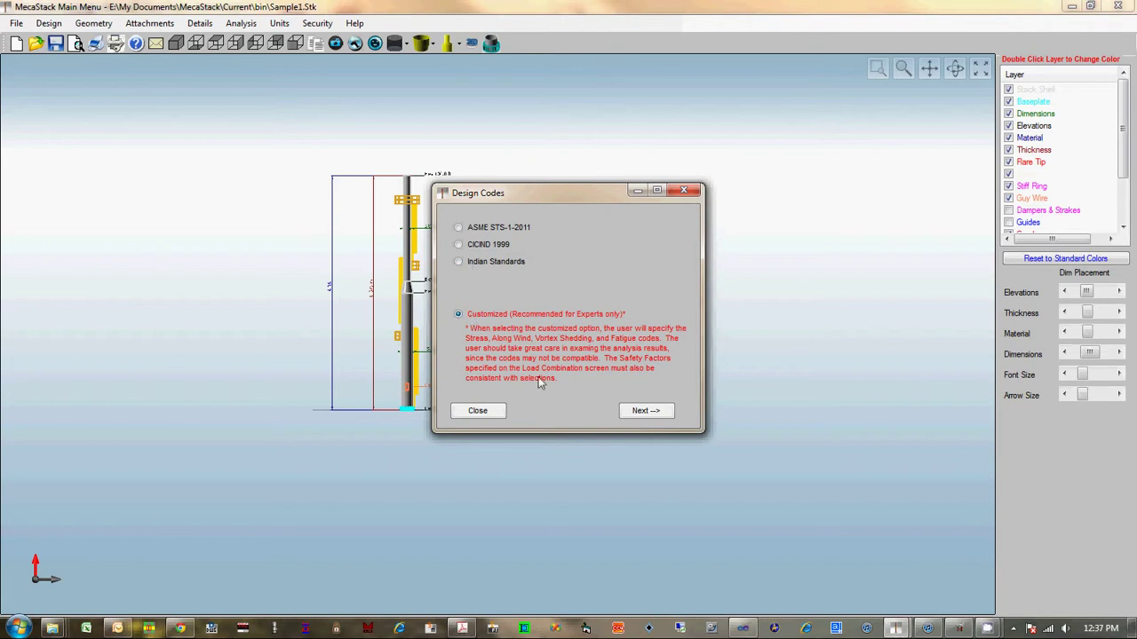
pyautogui.click(647, 415)
pyautogui.click(440, 304)
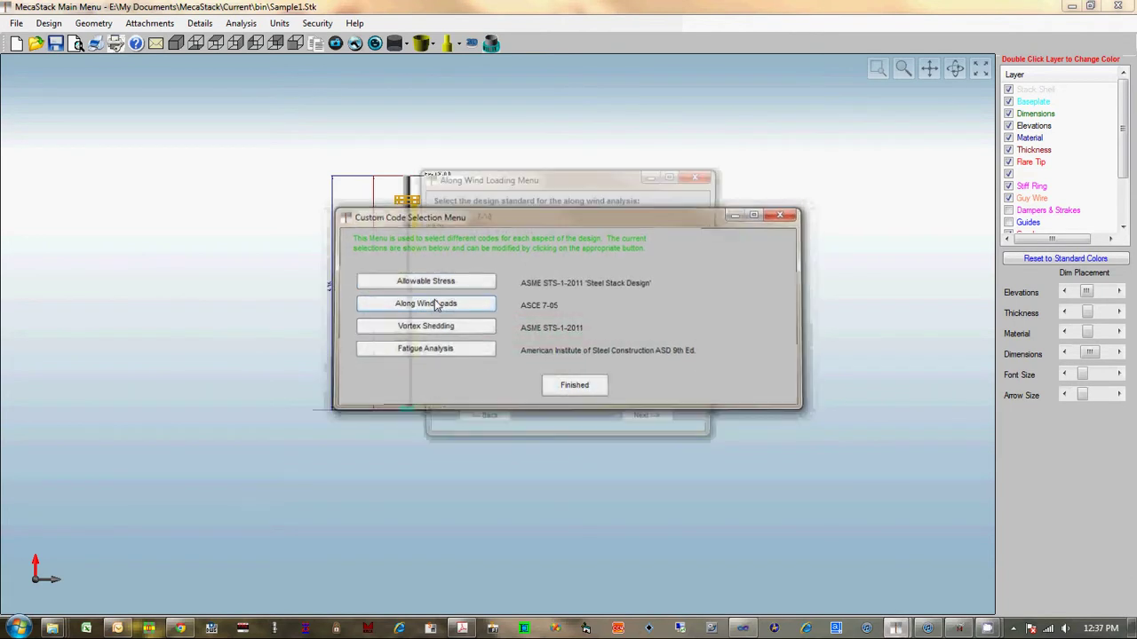
pyautogui.click(461, 221)
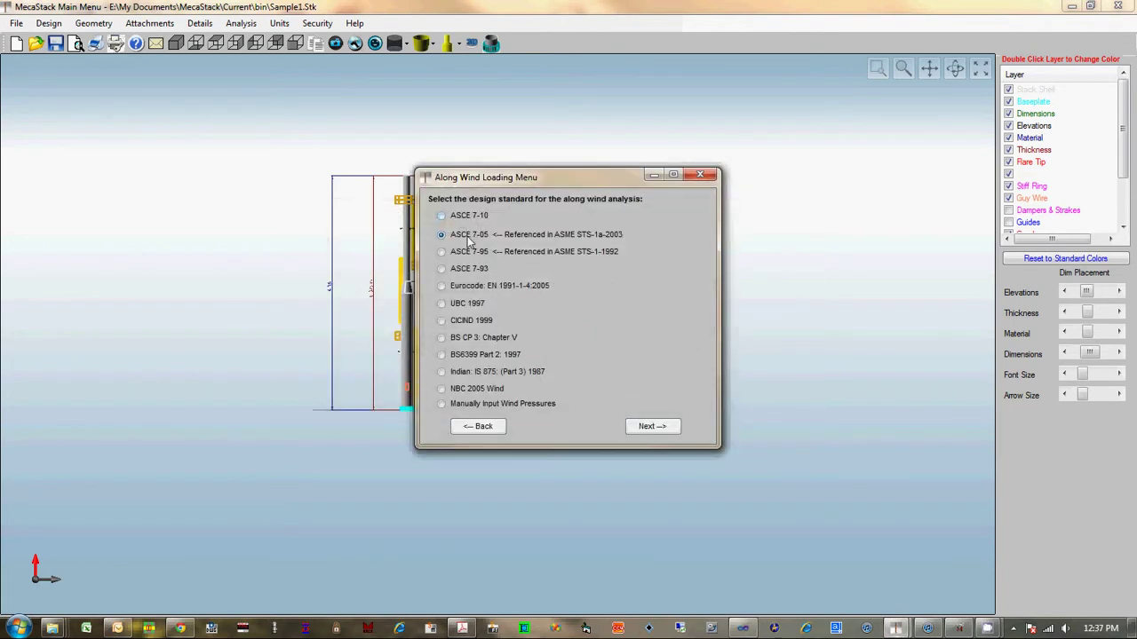
pyautogui.click(647, 427)
pyautogui.click(448, 480)
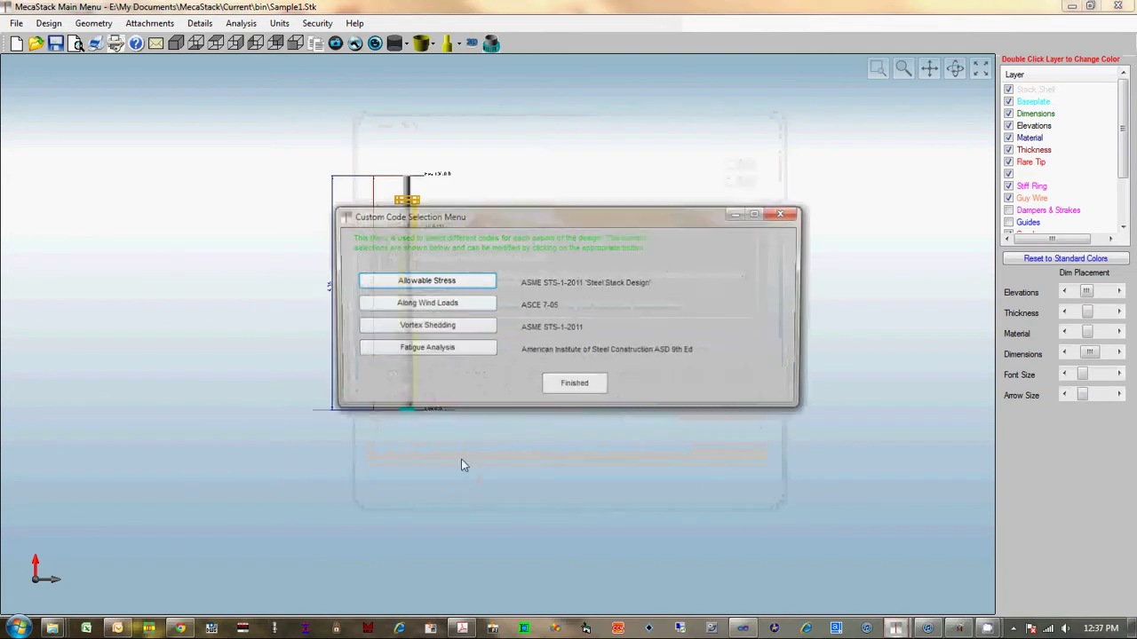
pyautogui.click(577, 384)
pyautogui.click(48, 23)
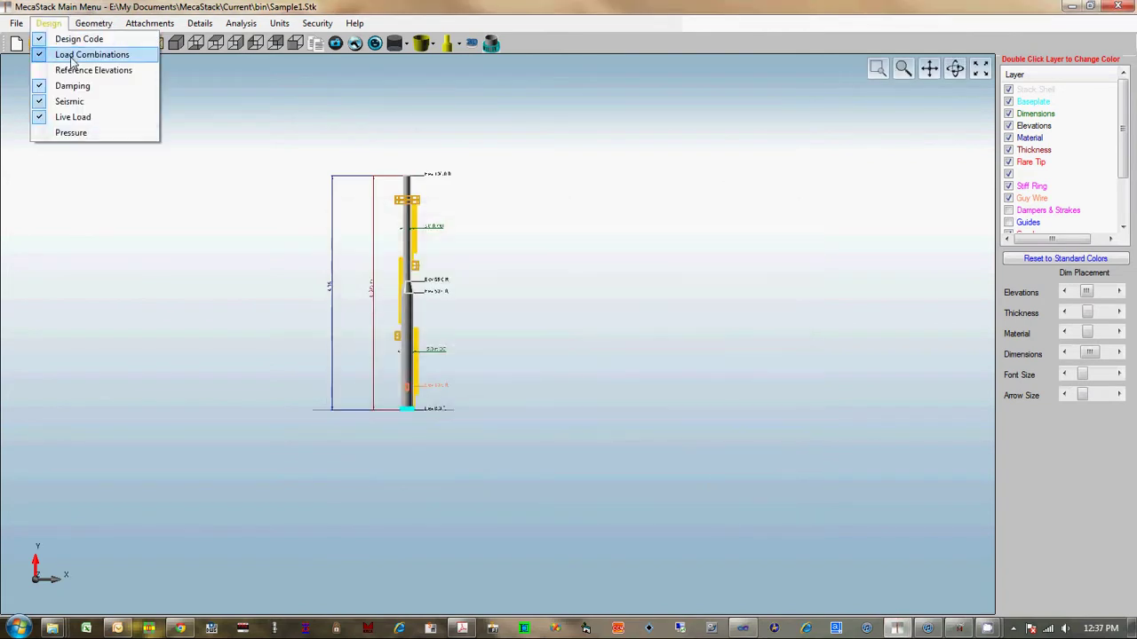
pyautogui.click(78, 55)
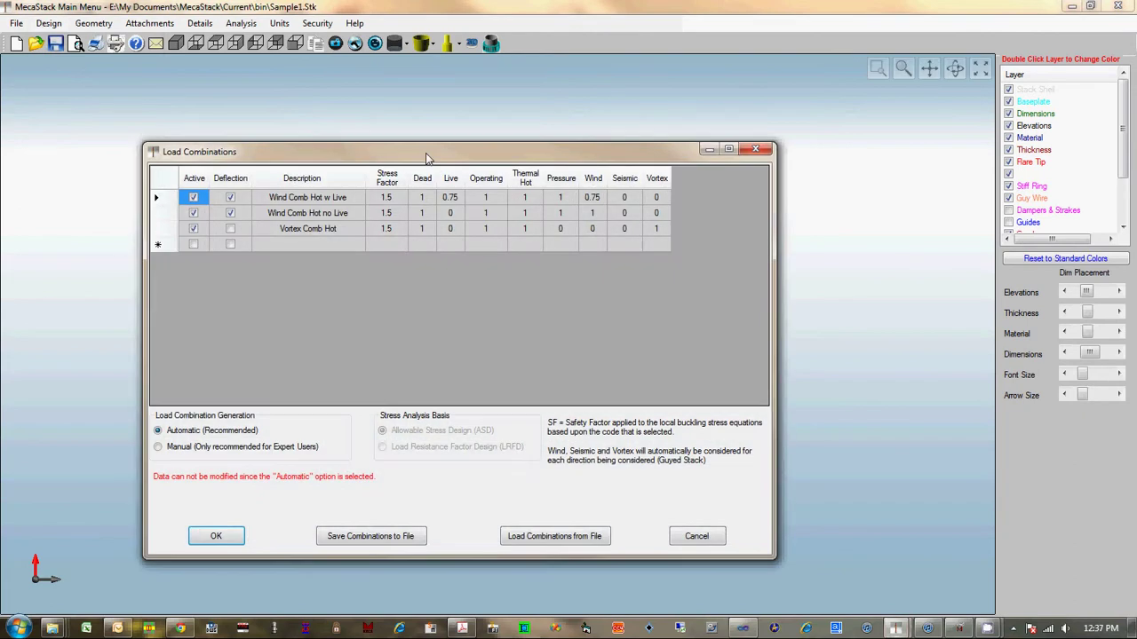
pyautogui.click(261, 408)
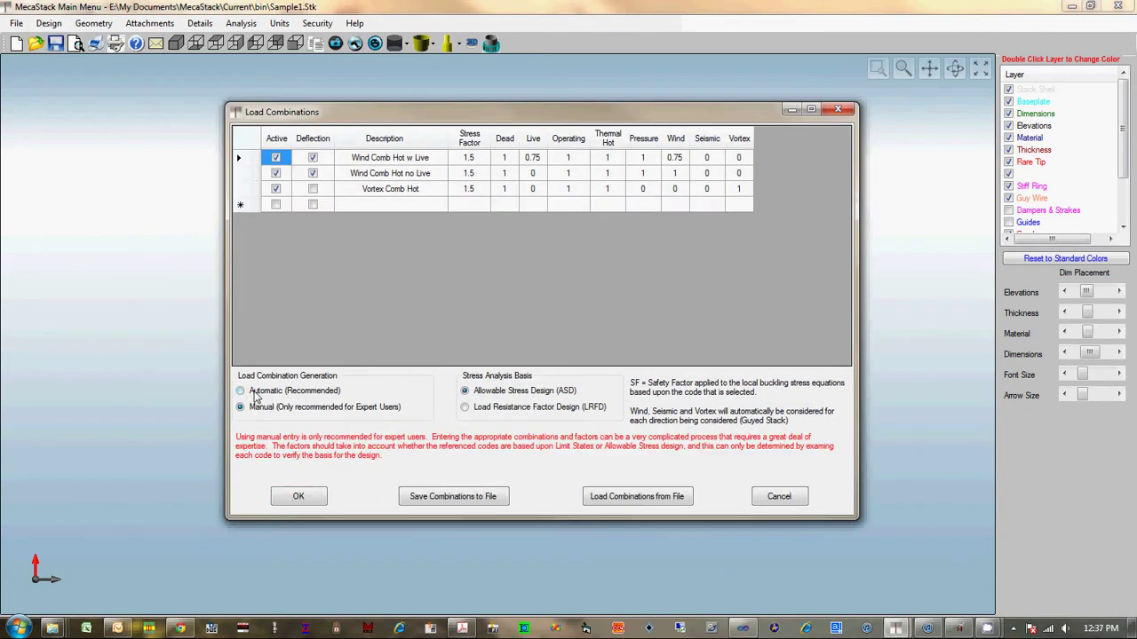
pyautogui.click(255, 394)
pyautogui.click(646, 362)
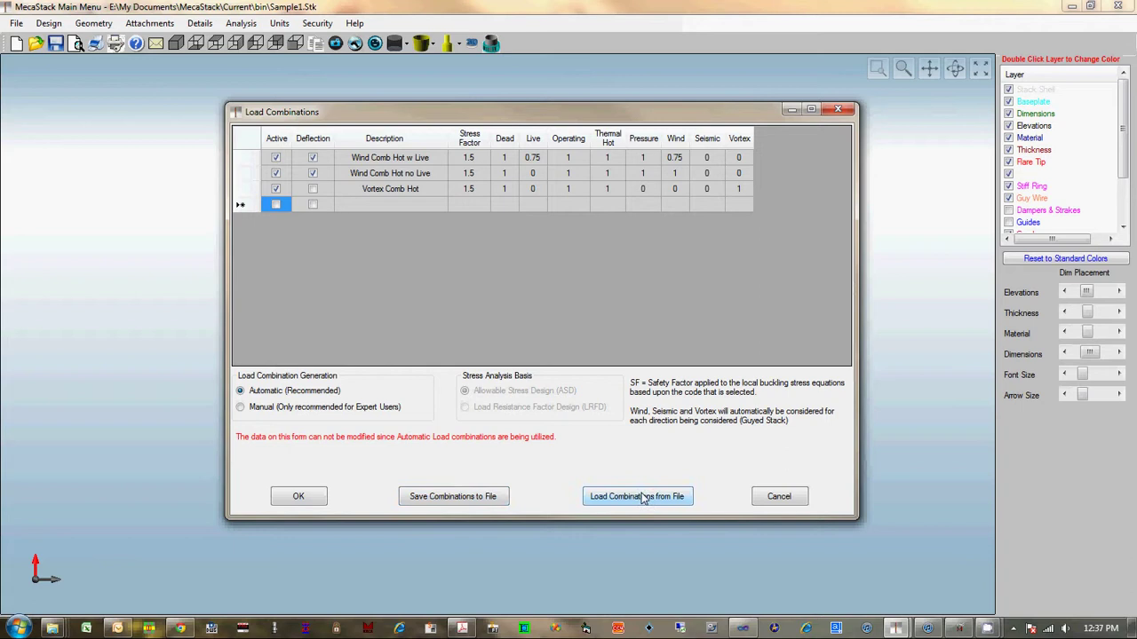
pyautogui.click(779, 497)
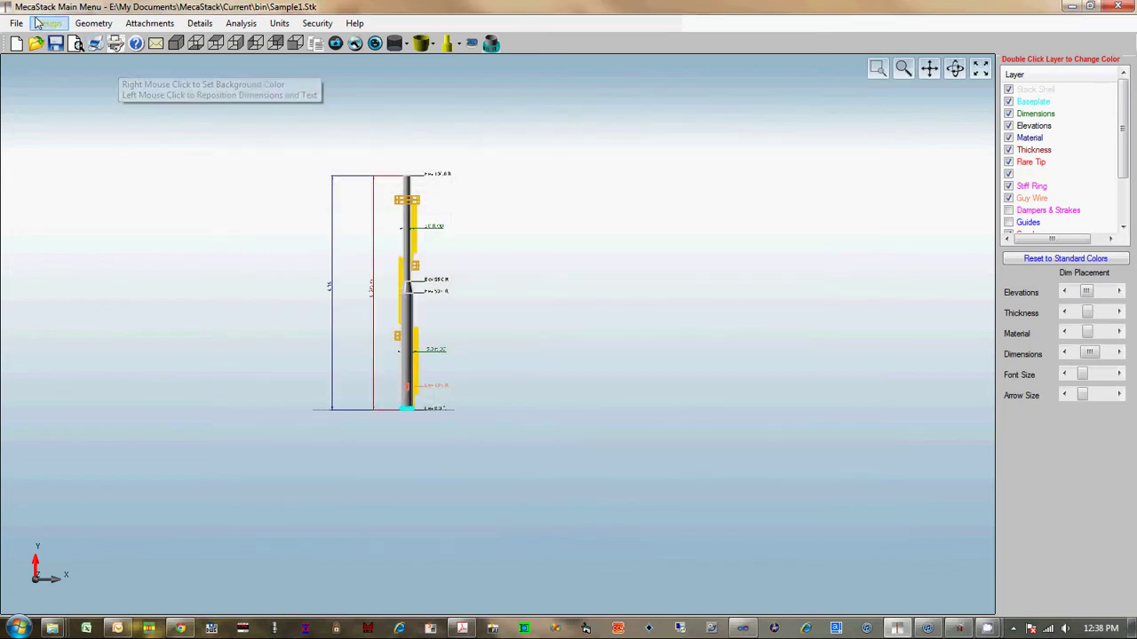
# In Reference Elevations, choose Plant Elevations instead of absolute elevations and apply
pyautogui.click(49, 24)
pyautogui.click(92, 70)
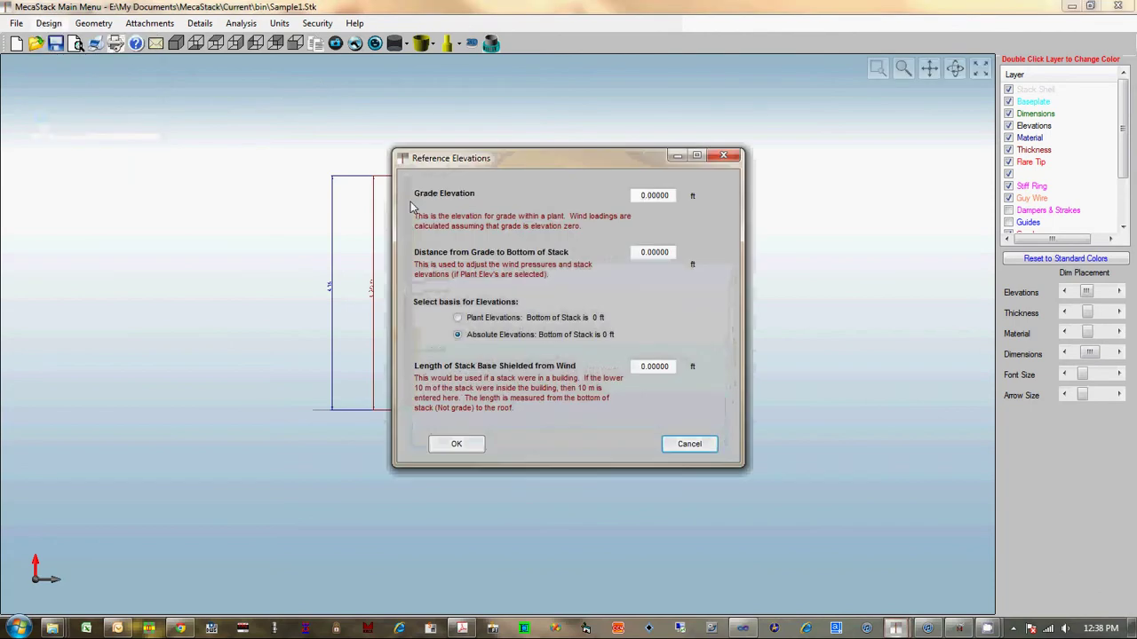
pyautogui.click(635, 195)
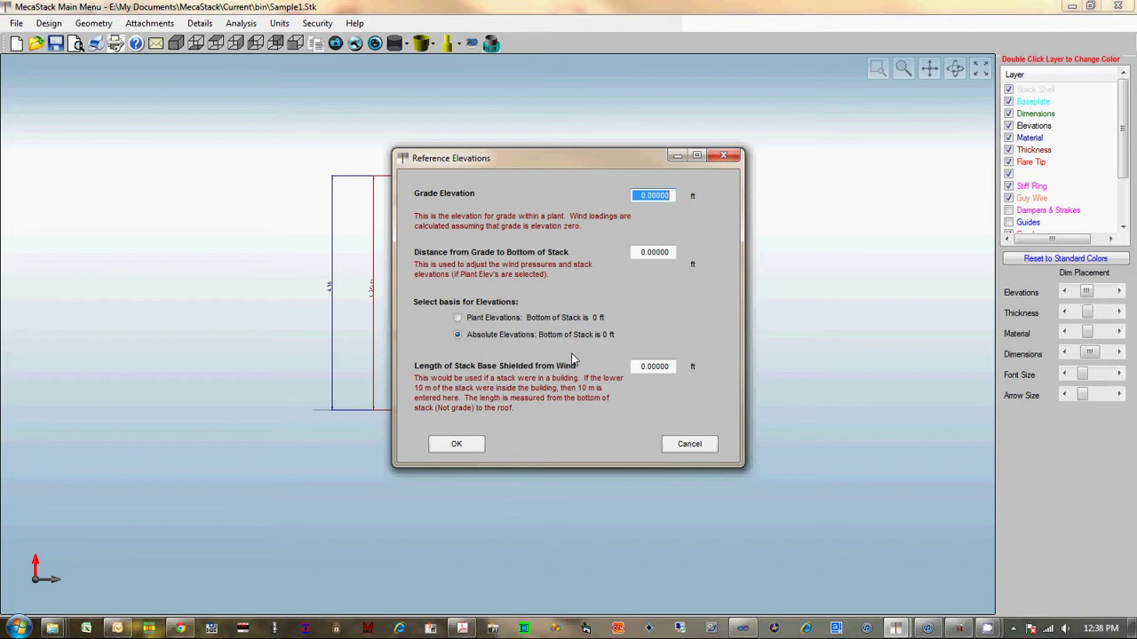
pyautogui.click(469, 320)
pyautogui.click(451, 446)
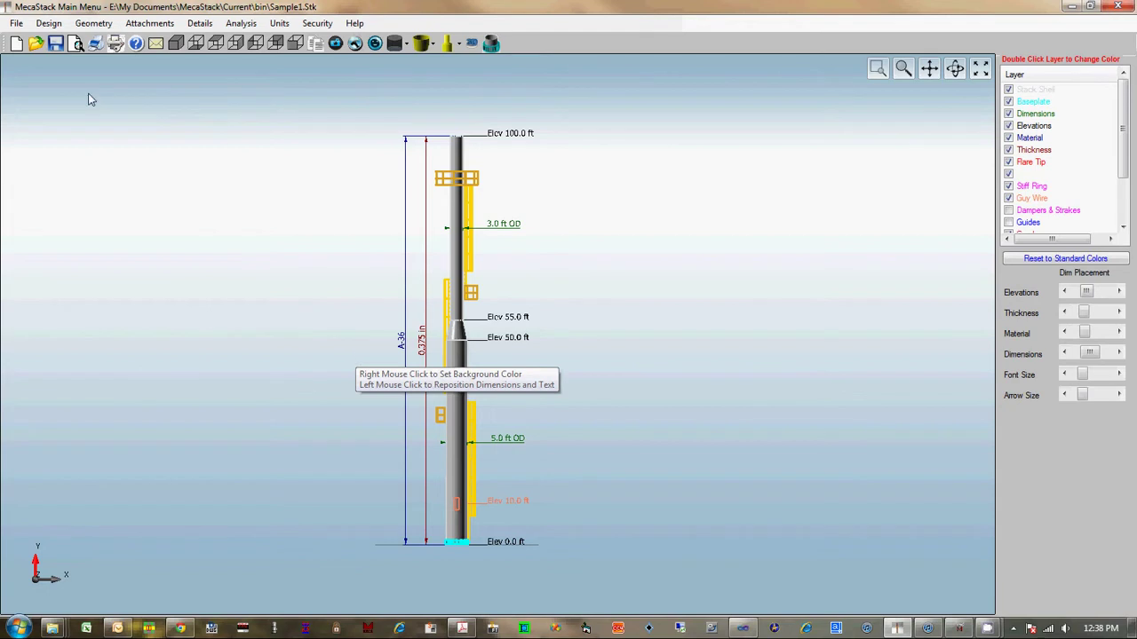
# Look at the damping pad dimensions, then set Tuned Mass Damper as the damping device
pyautogui.click(49, 24)
pyautogui.click(77, 89)
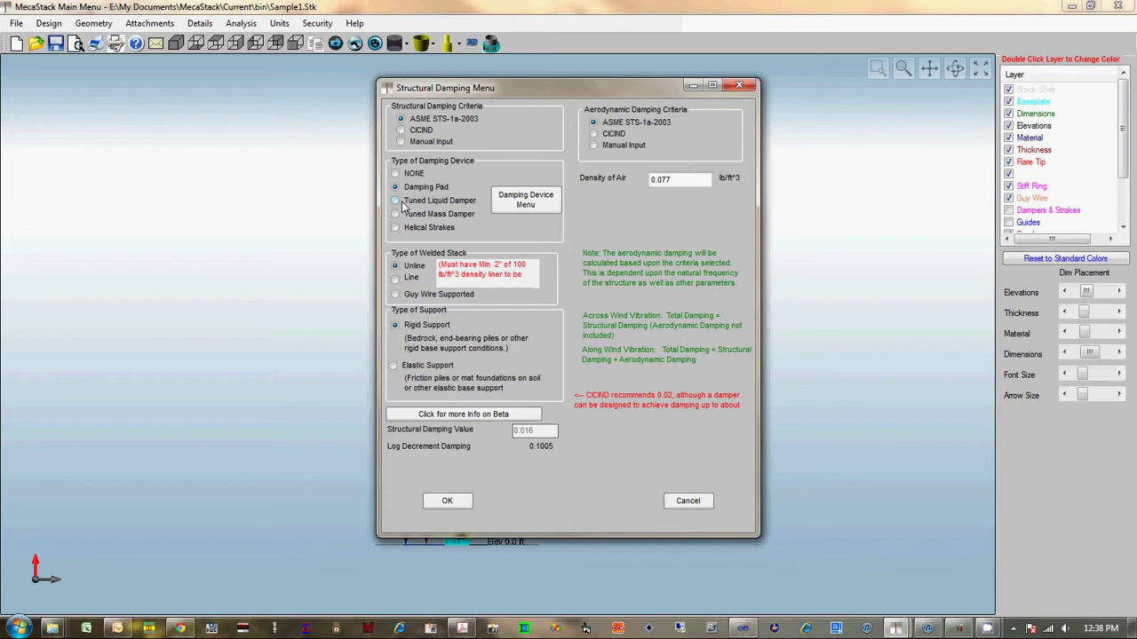
pyautogui.click(397, 216)
pyautogui.click(397, 188)
pyautogui.click(520, 204)
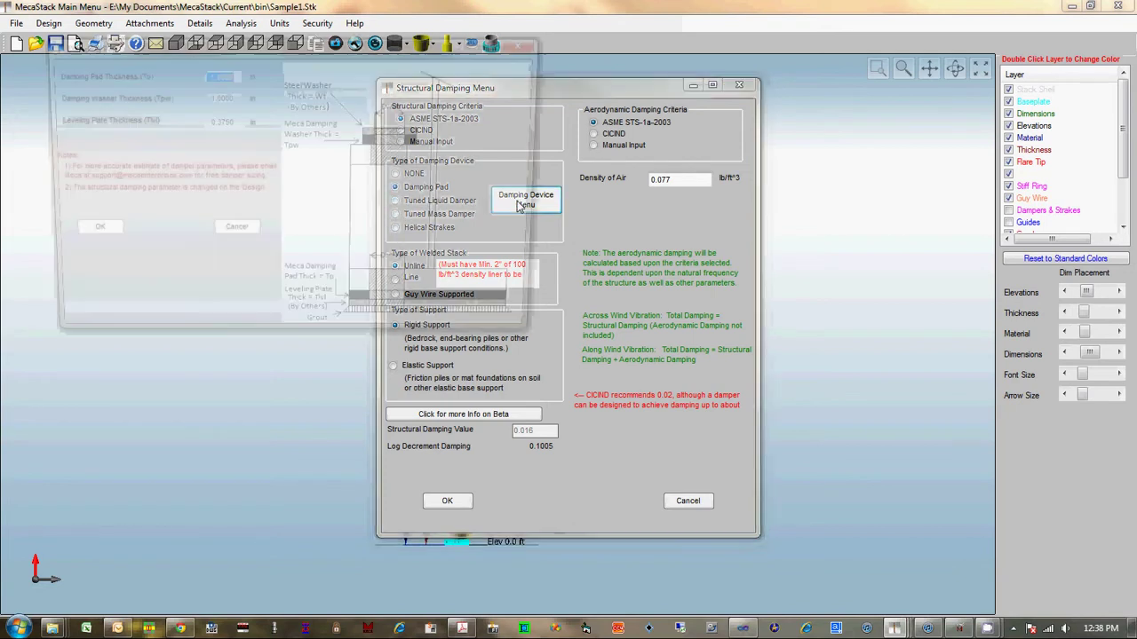
pyautogui.click(228, 235)
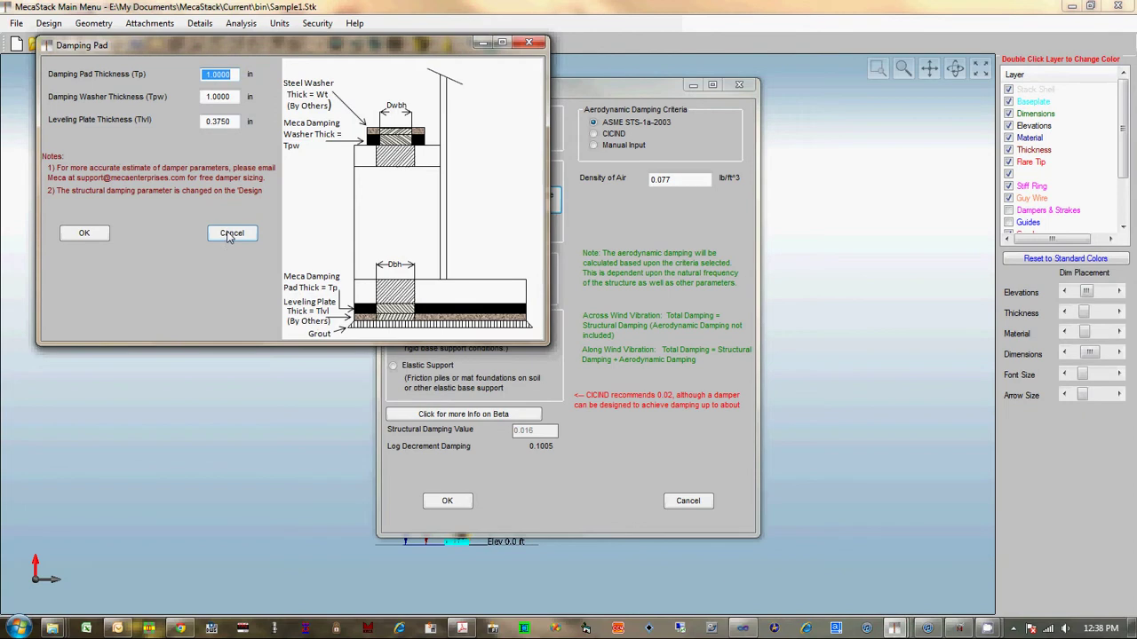
pyautogui.click(230, 235)
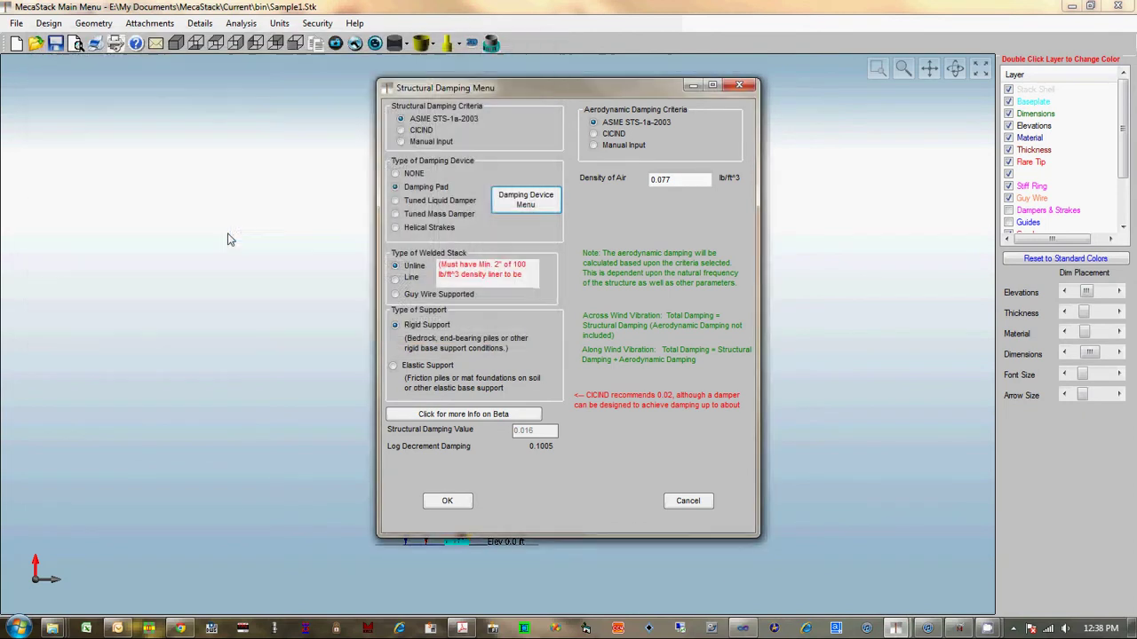
pyautogui.click(403, 219)
pyautogui.click(444, 501)
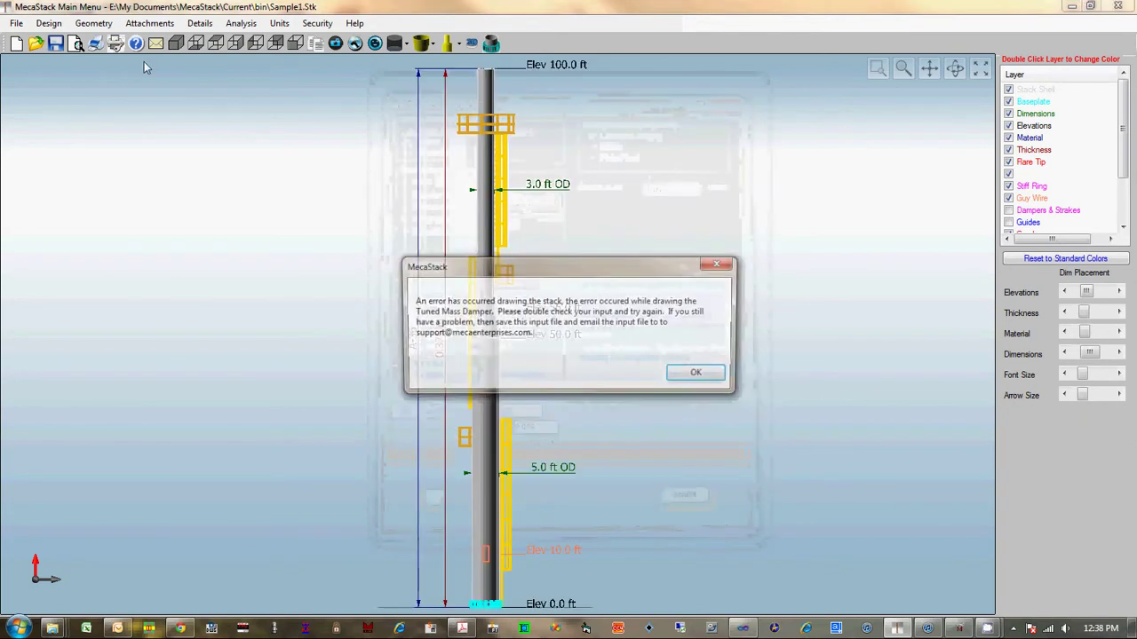
# Dismiss the drawing error, set the damping device to NONE, and open the 100.00 psf Live Load
pyautogui.click(699, 375)
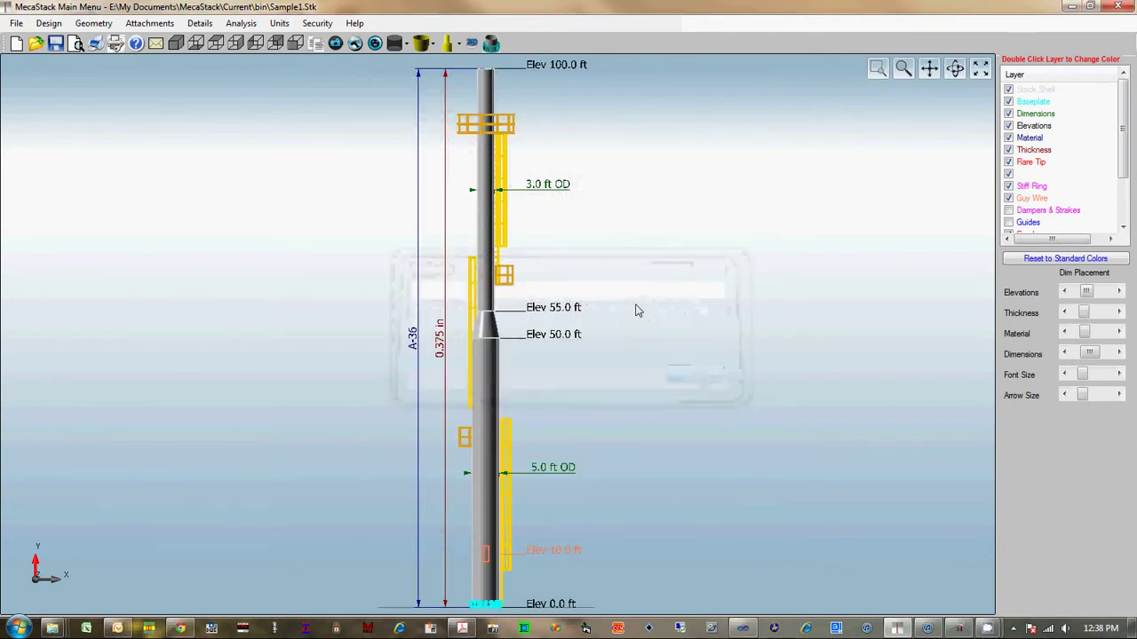
pyautogui.click(49, 23)
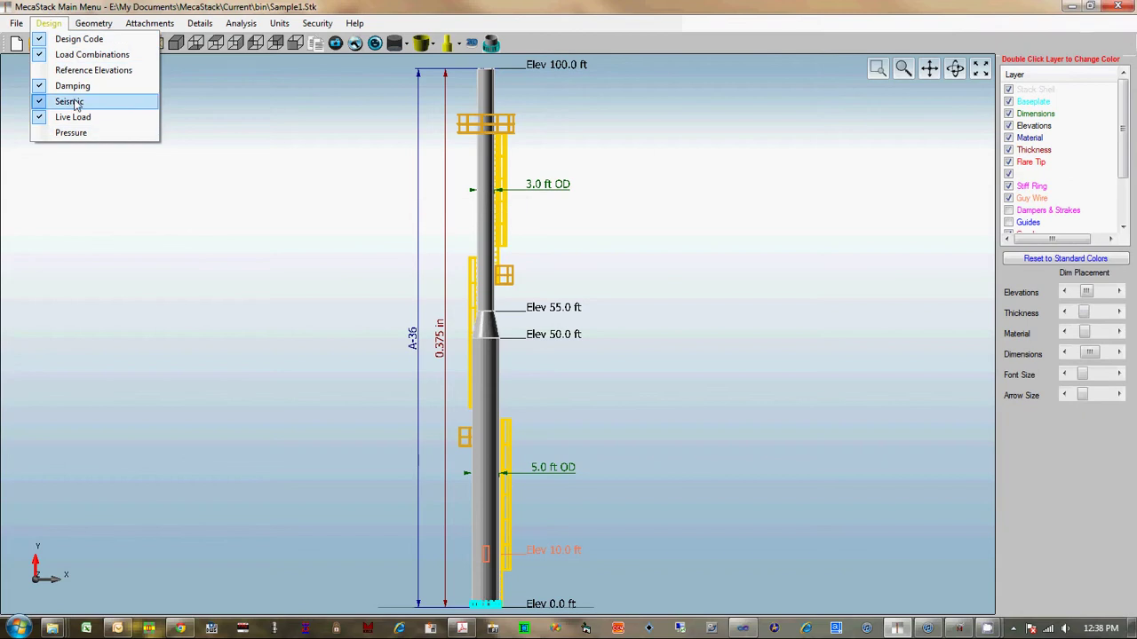
pyautogui.click(72, 85)
pyautogui.click(413, 175)
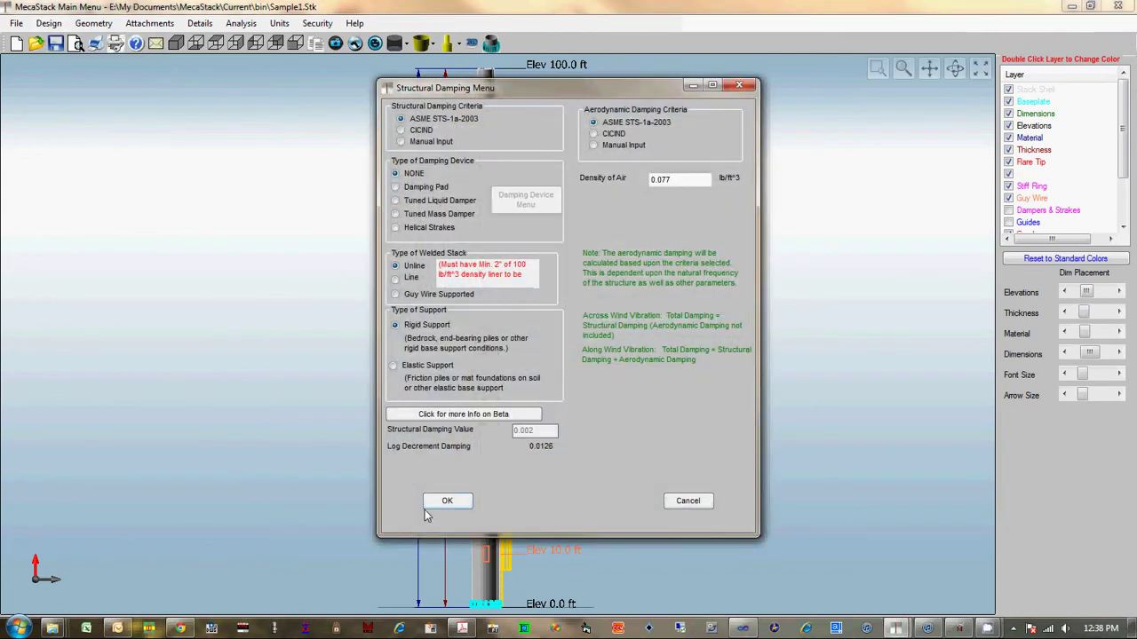
pyautogui.click(437, 504)
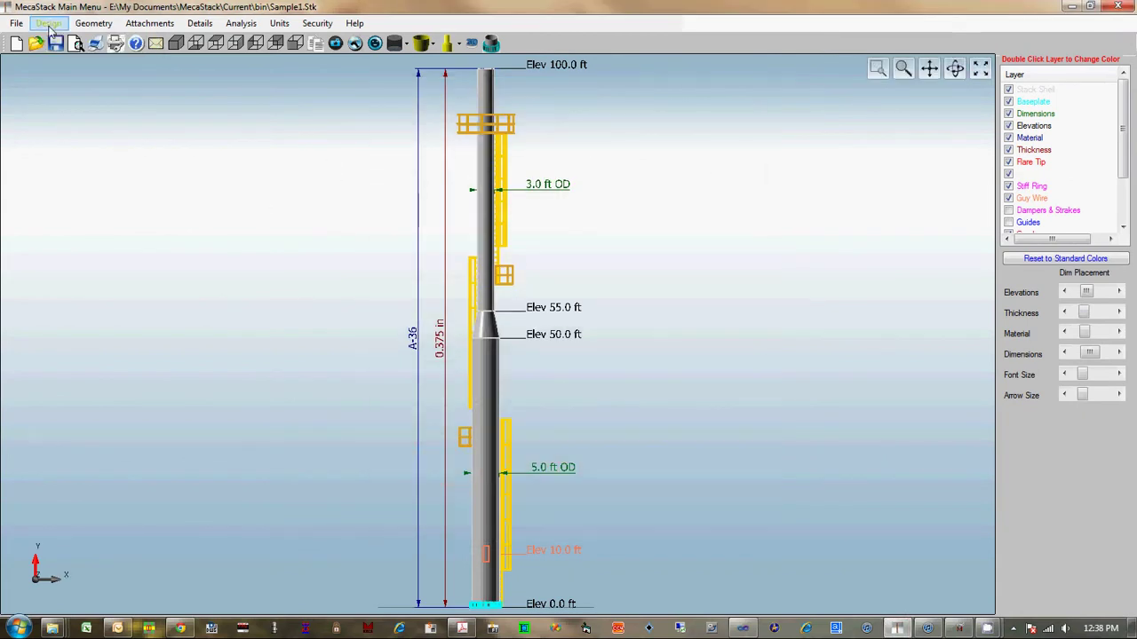
pyautogui.click(49, 23)
pyautogui.click(71, 114)
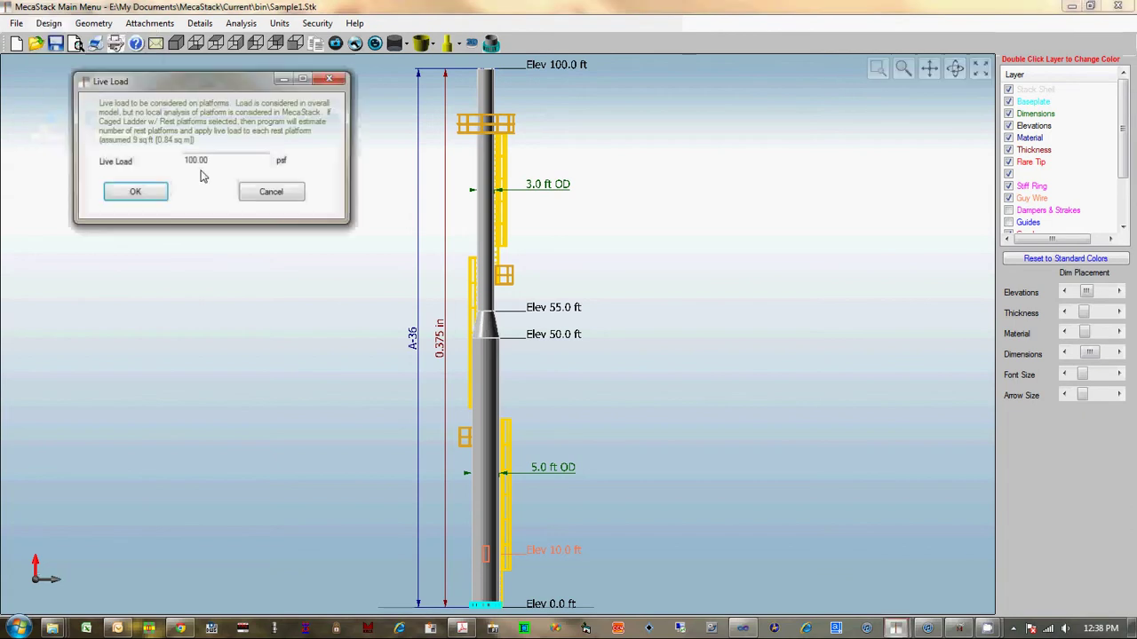
# Keep 100.00 psf live load and accept the fixed Stack Base support at 0.00 ft
pyautogui.click(133, 192)
pyautogui.click(84, 24)
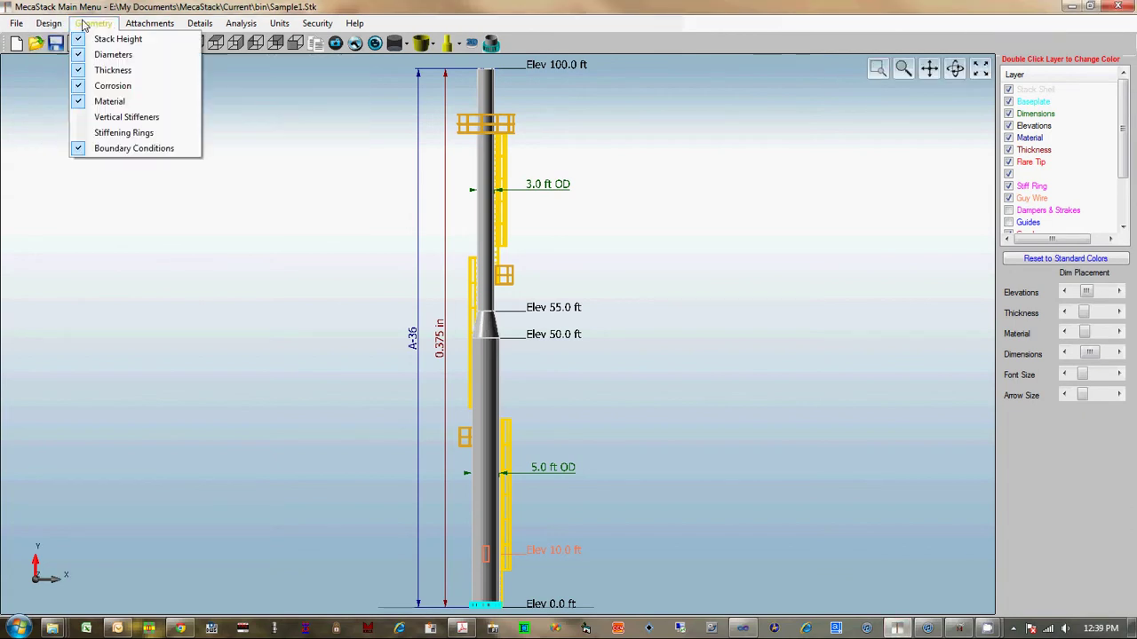
pyautogui.click(133, 148)
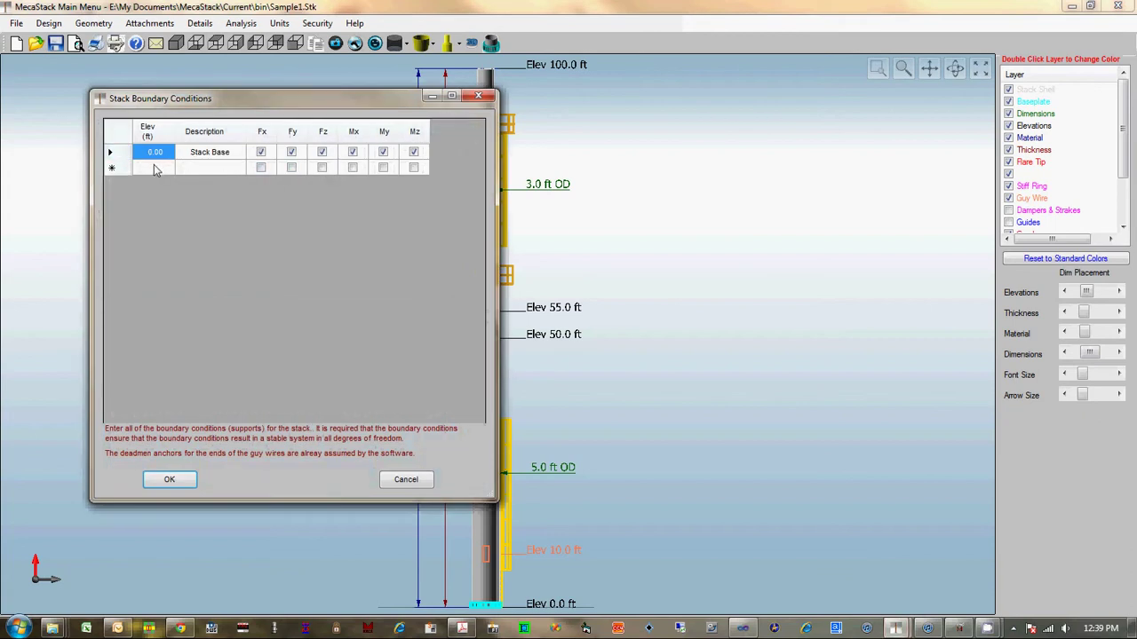
pyautogui.click(155, 169)
pyautogui.click(213, 169)
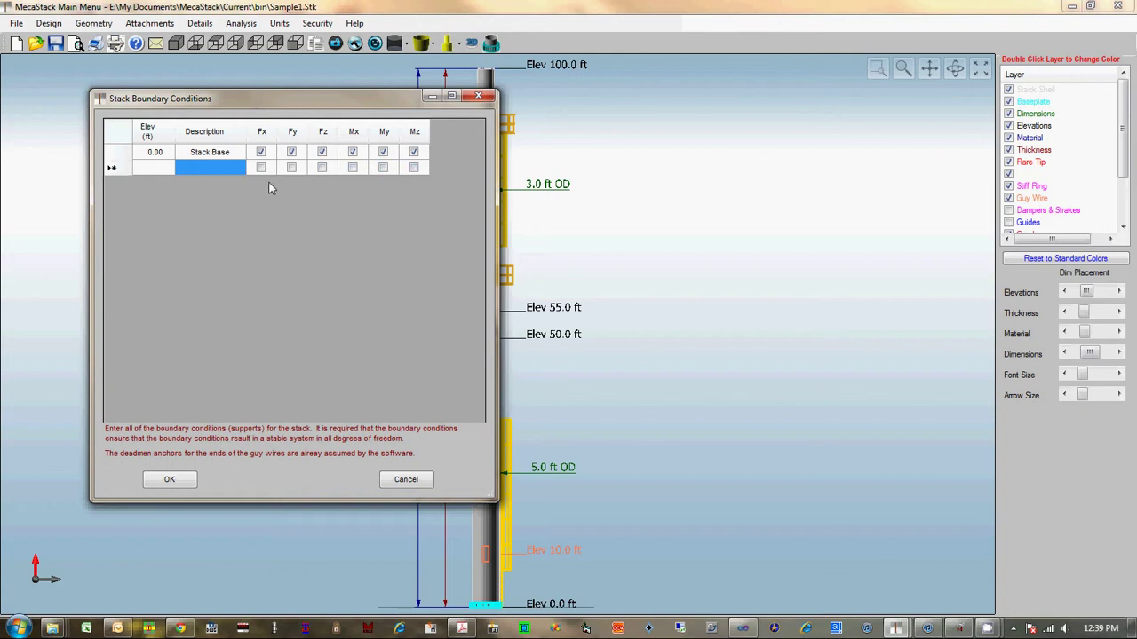
pyautogui.click(170, 482)
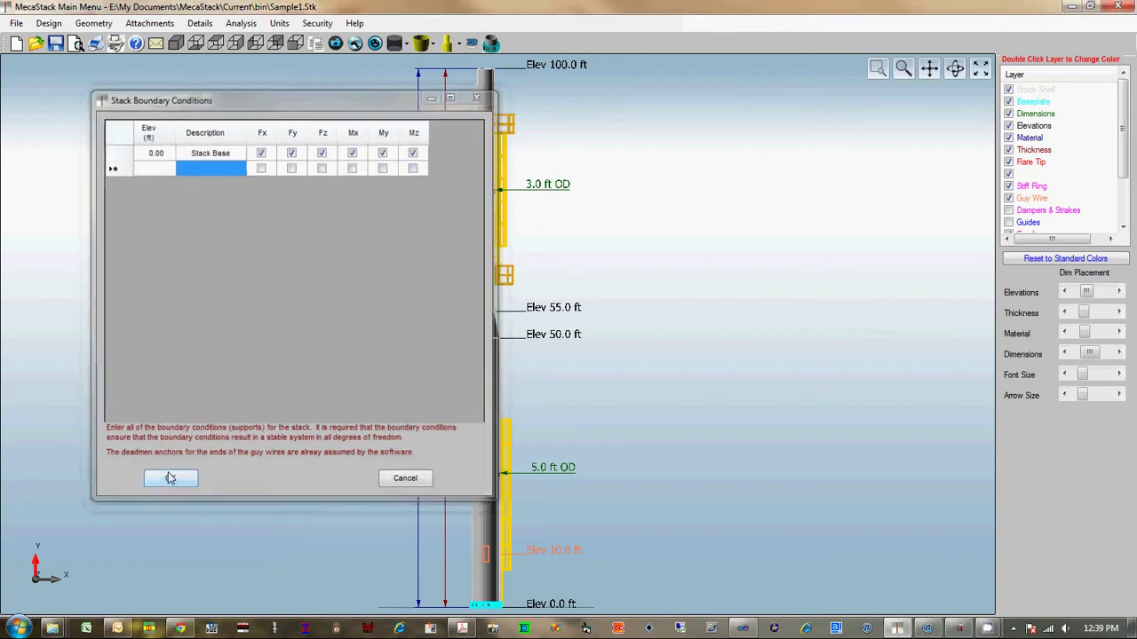
# Open the Platforms table (platforms at 30, 60, 88 ft) and move it beside the drawing
pyautogui.click(142, 23)
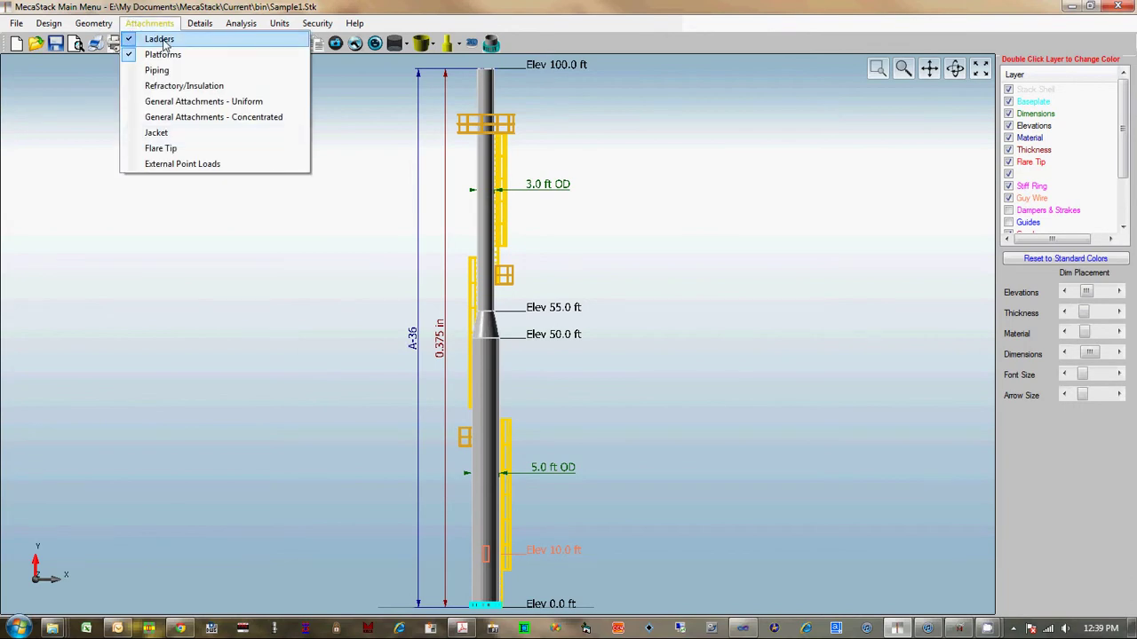
pyautogui.click(164, 54)
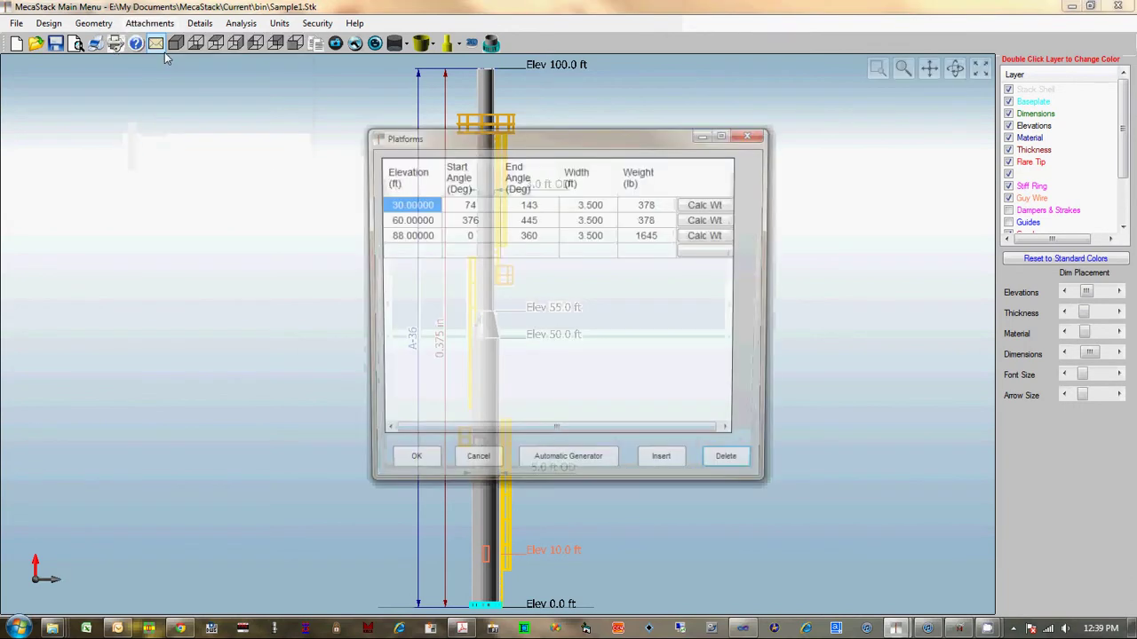
pyautogui.moveTo(544, 141); pyautogui.dragTo(764, 131)
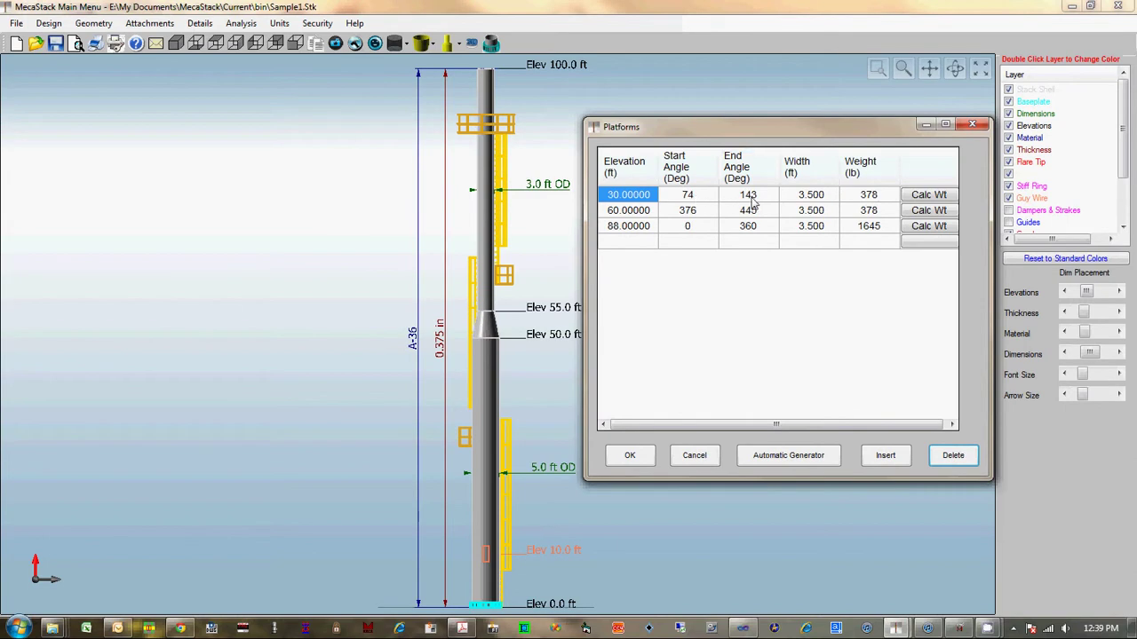
pyautogui.click(502, 142)
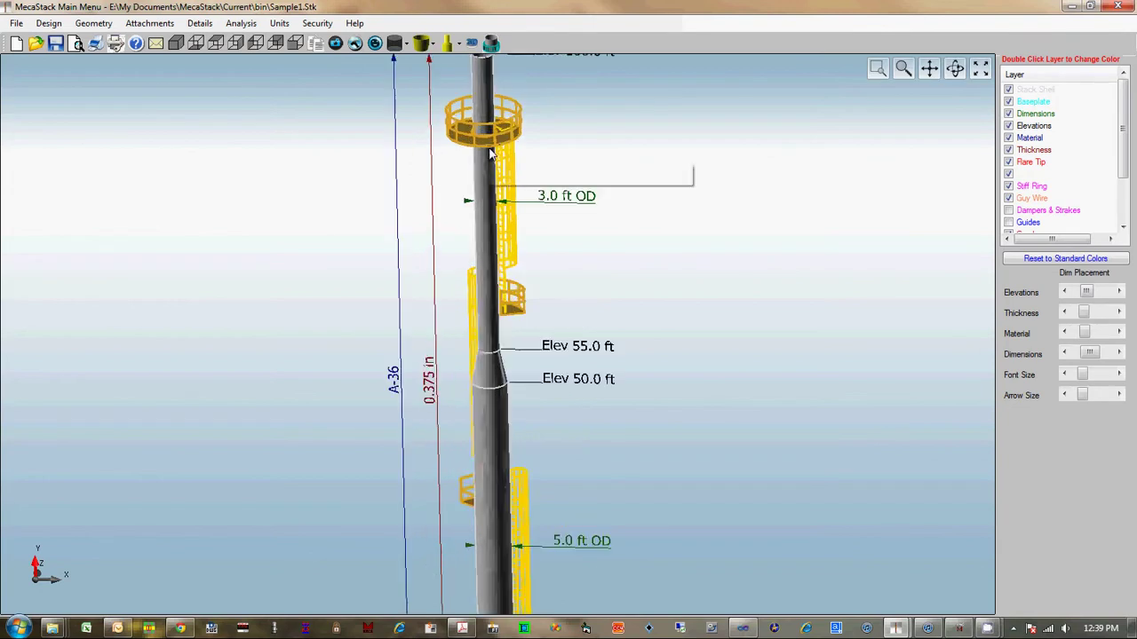
pyautogui.click(897, 630)
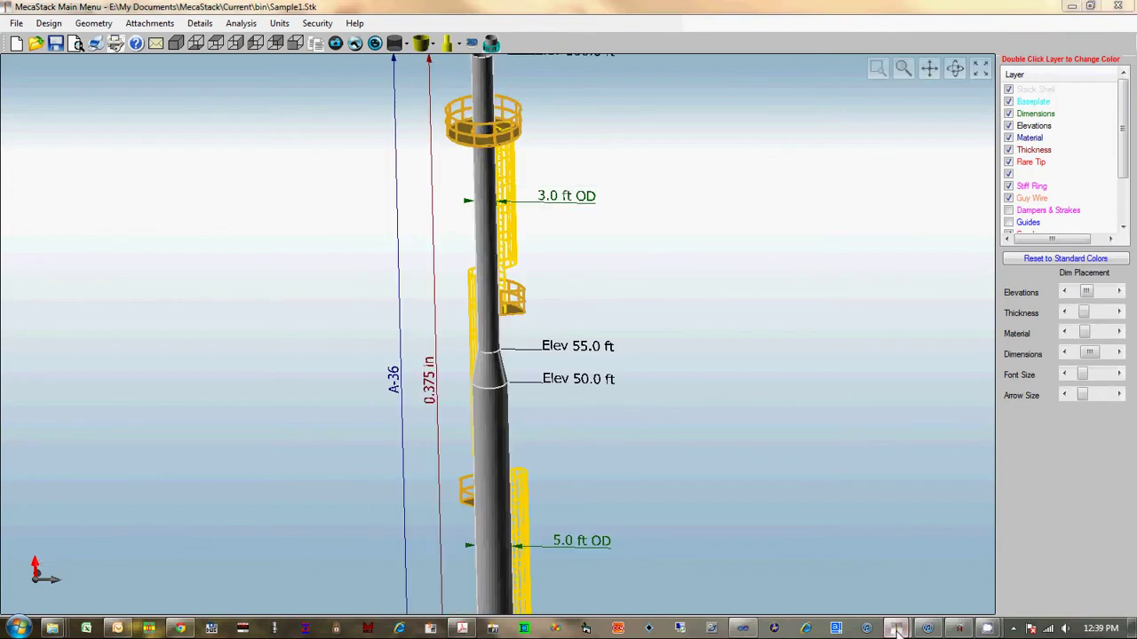
pyautogui.click(942, 565)
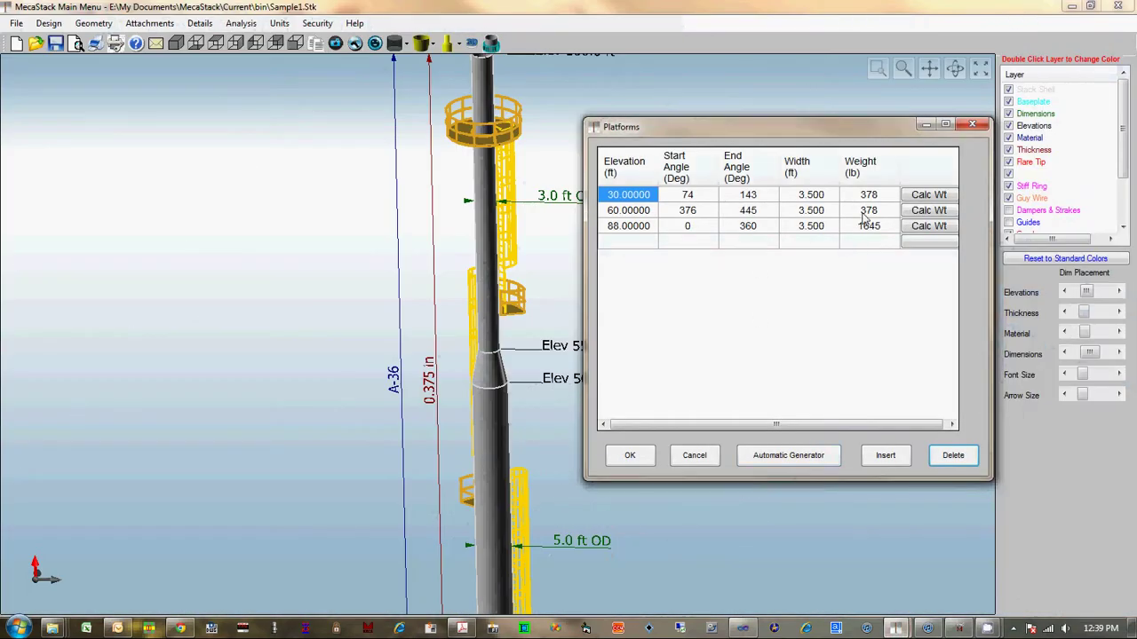
# Review the automatic generator's ladder orientation and rest platform spacing fields, then cancel it
pyautogui.click(800, 460)
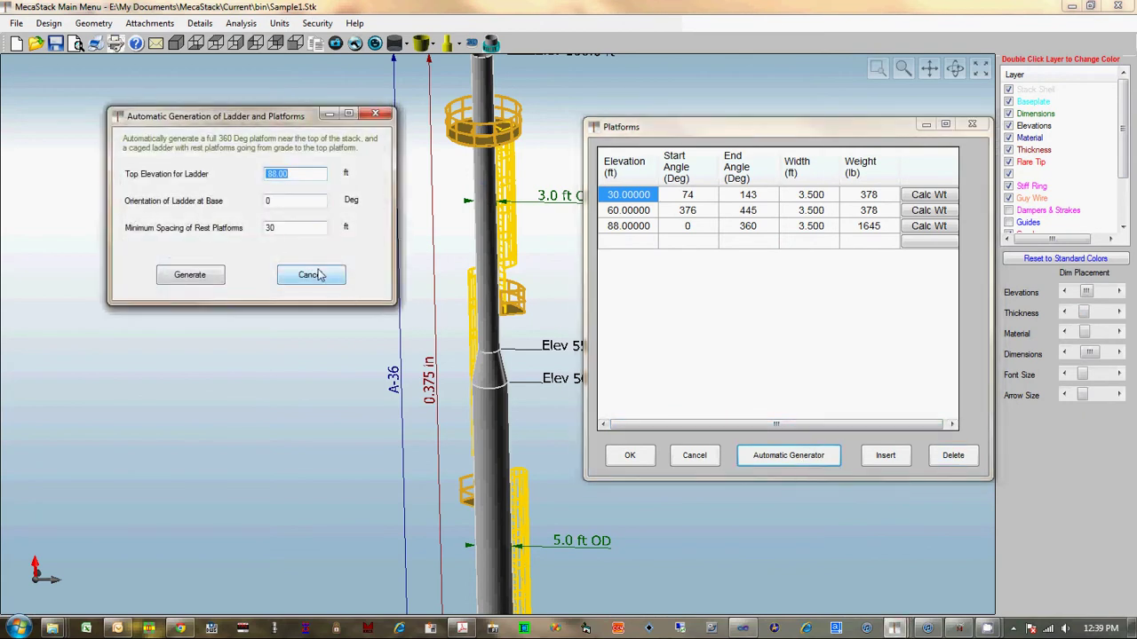
pyautogui.click(306, 203)
pyautogui.moveTo(313, 227); pyautogui.dragTo(261, 229)
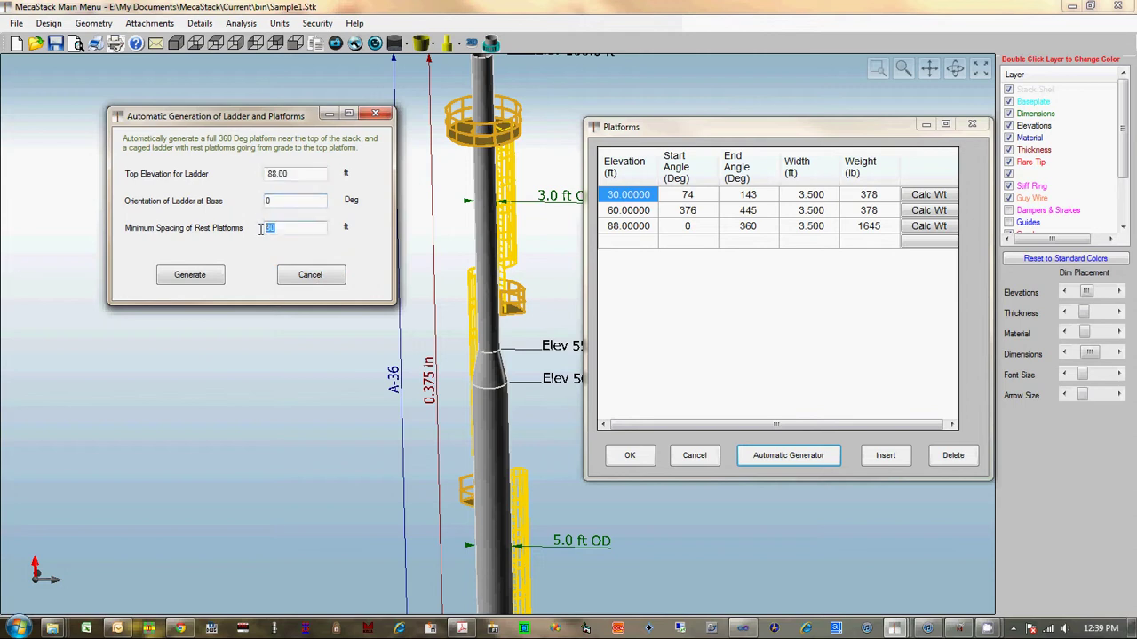
pyautogui.click(311, 277)
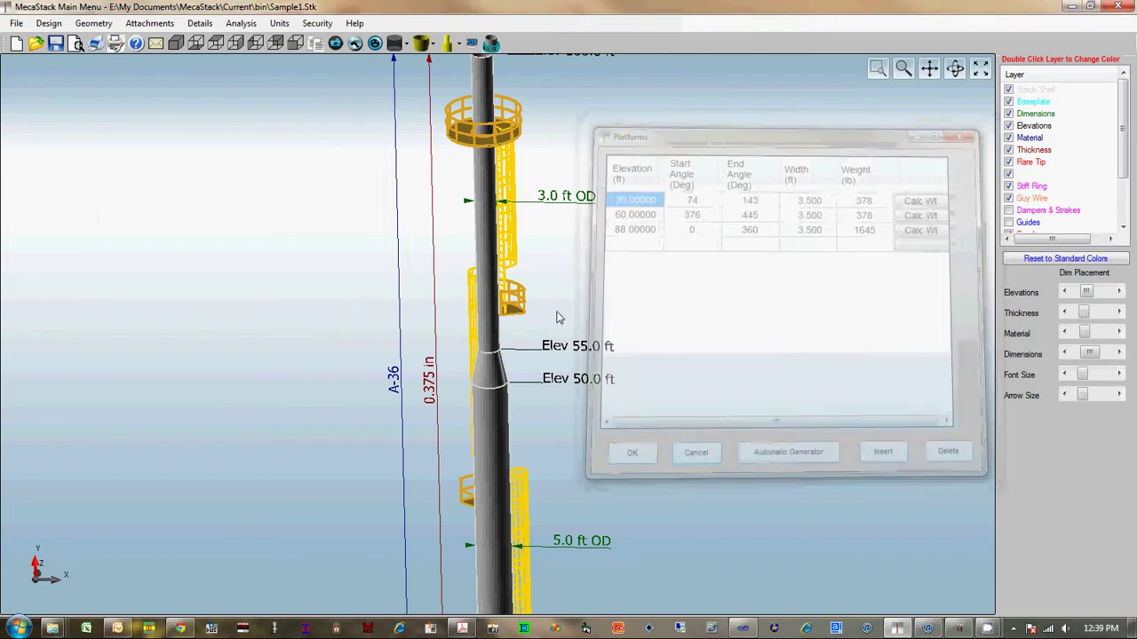
pyautogui.click(153, 23)
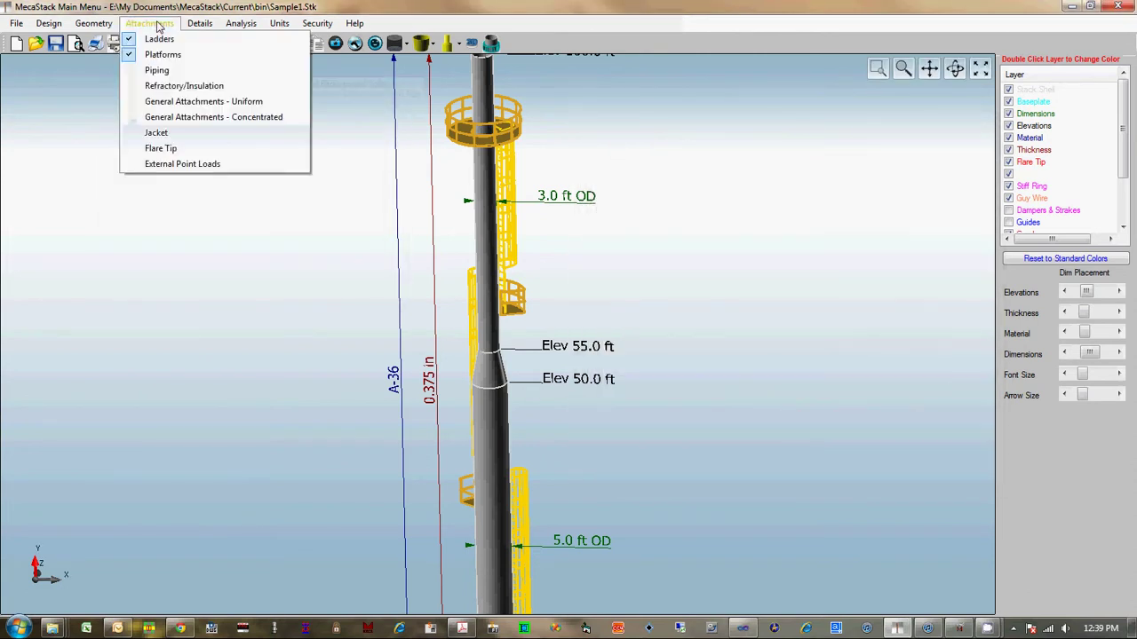
pyautogui.click(158, 71)
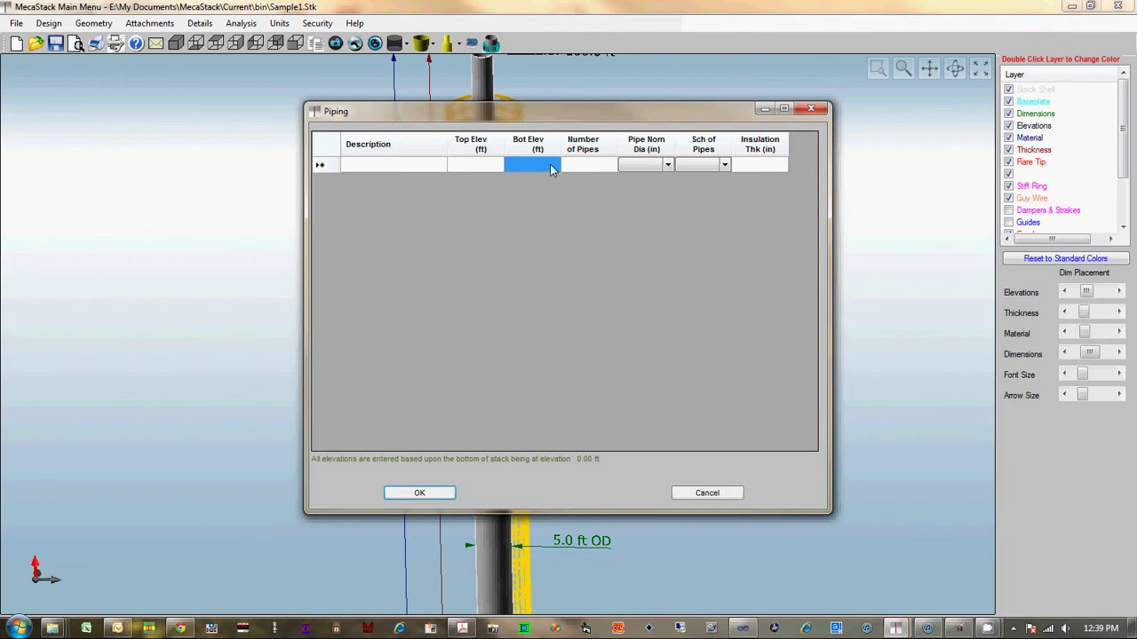
pyautogui.click(484, 167)
pyautogui.click(537, 167)
pyautogui.click(419, 492)
pyautogui.click(150, 23)
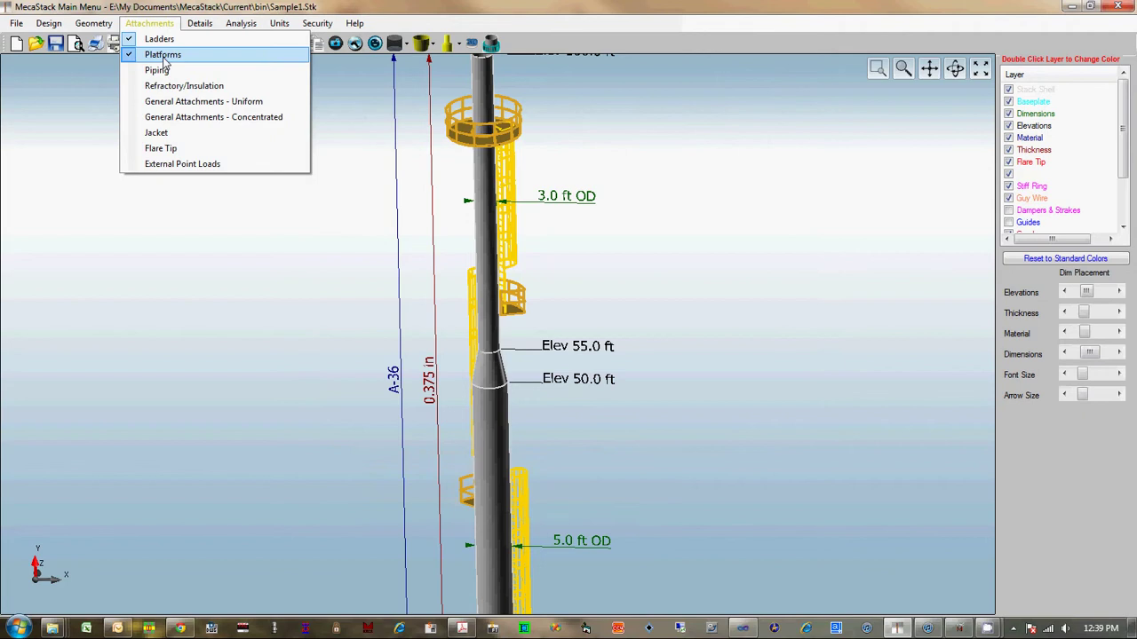
pyautogui.click(197, 118)
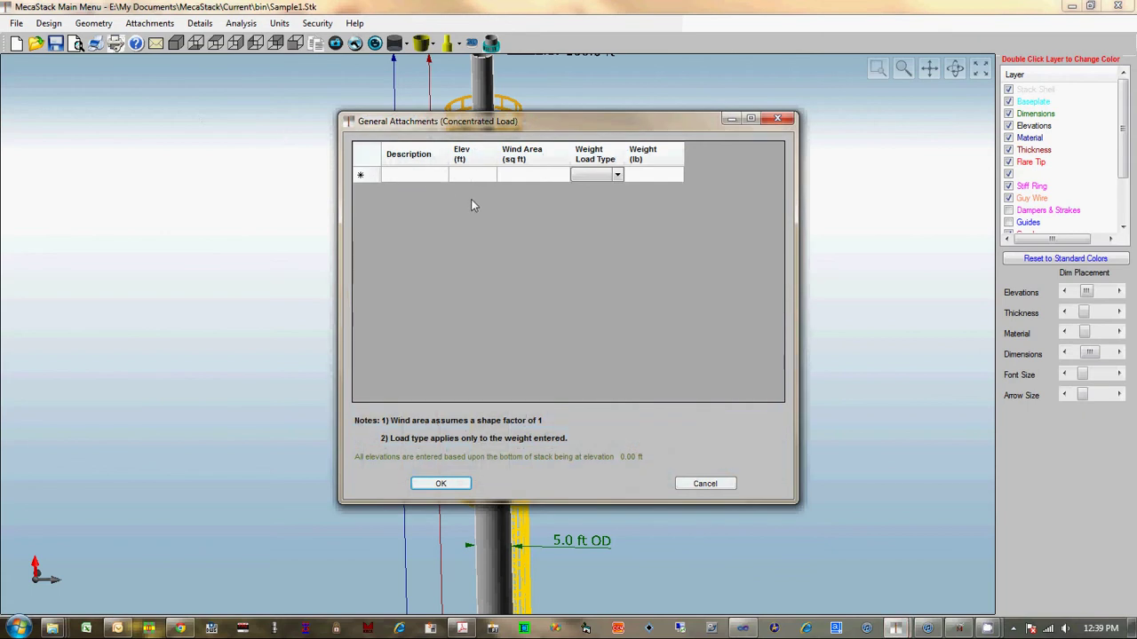
pyautogui.click(420, 176)
pyautogui.click(476, 174)
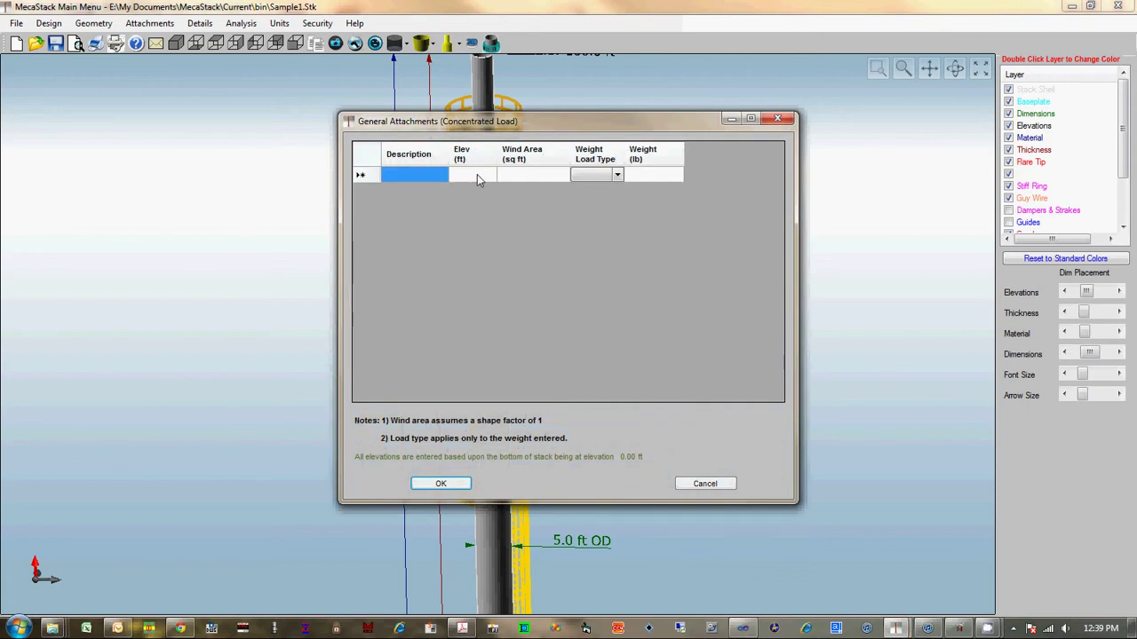
pyautogui.click(527, 175)
pyautogui.click(643, 177)
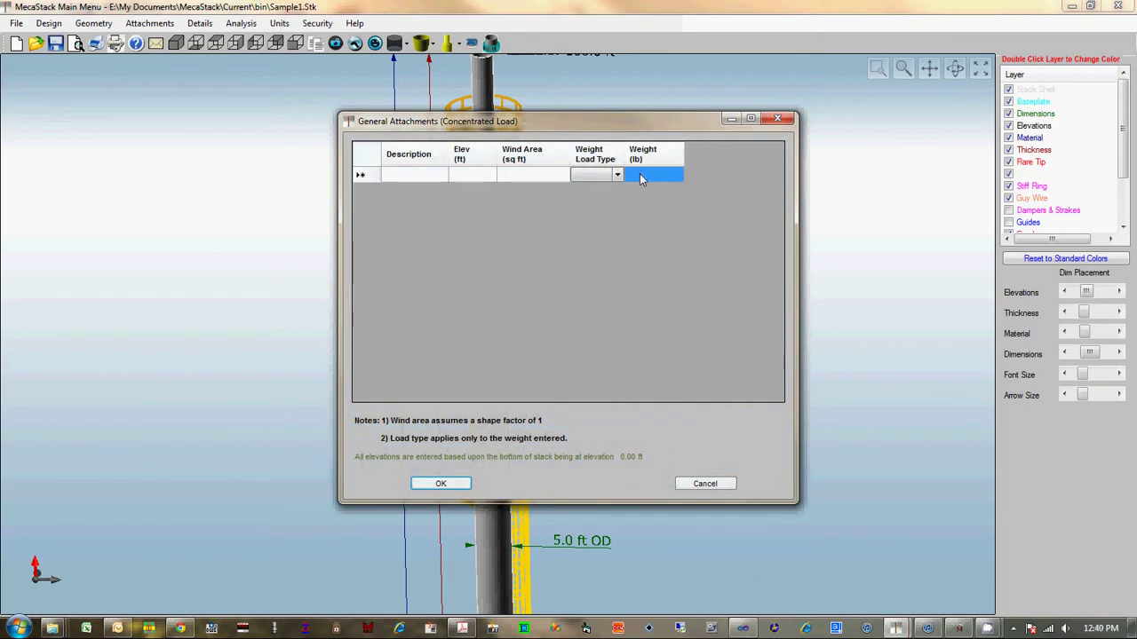
pyautogui.click(619, 176)
pyautogui.click(619, 175)
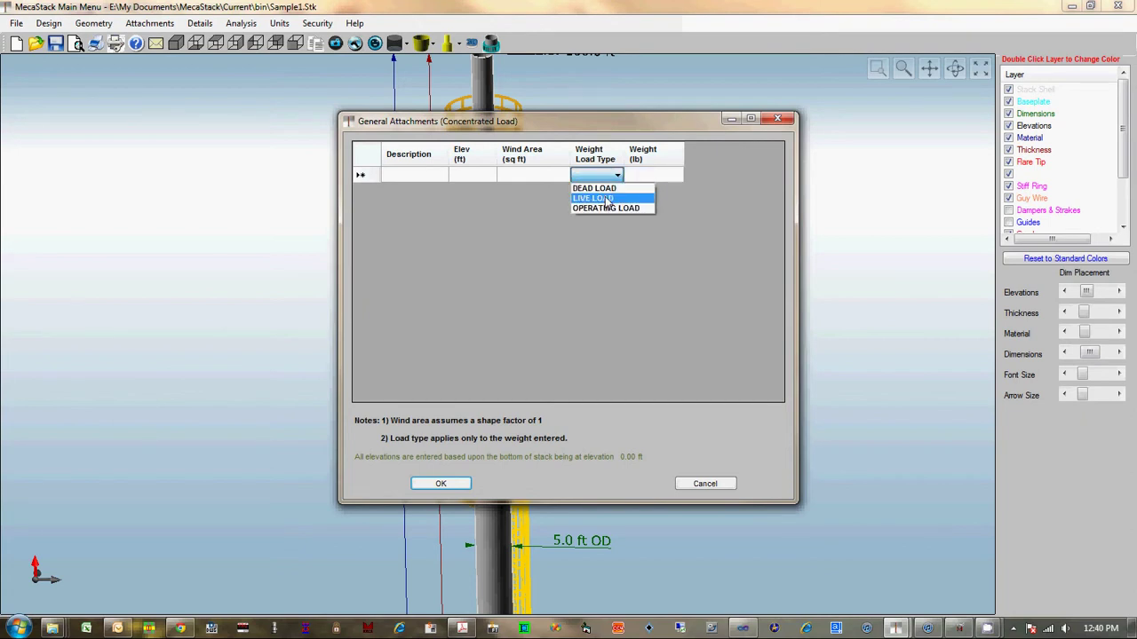
pyautogui.click(663, 178)
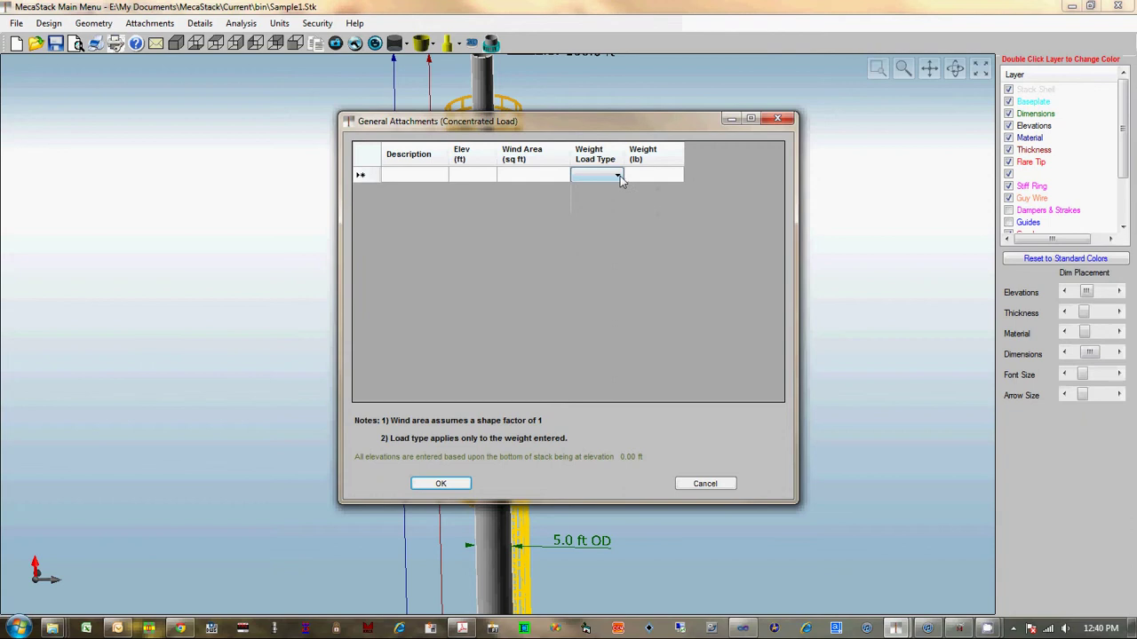
pyautogui.click(619, 177)
pyautogui.click(649, 179)
pyautogui.click(437, 483)
pyautogui.click(153, 25)
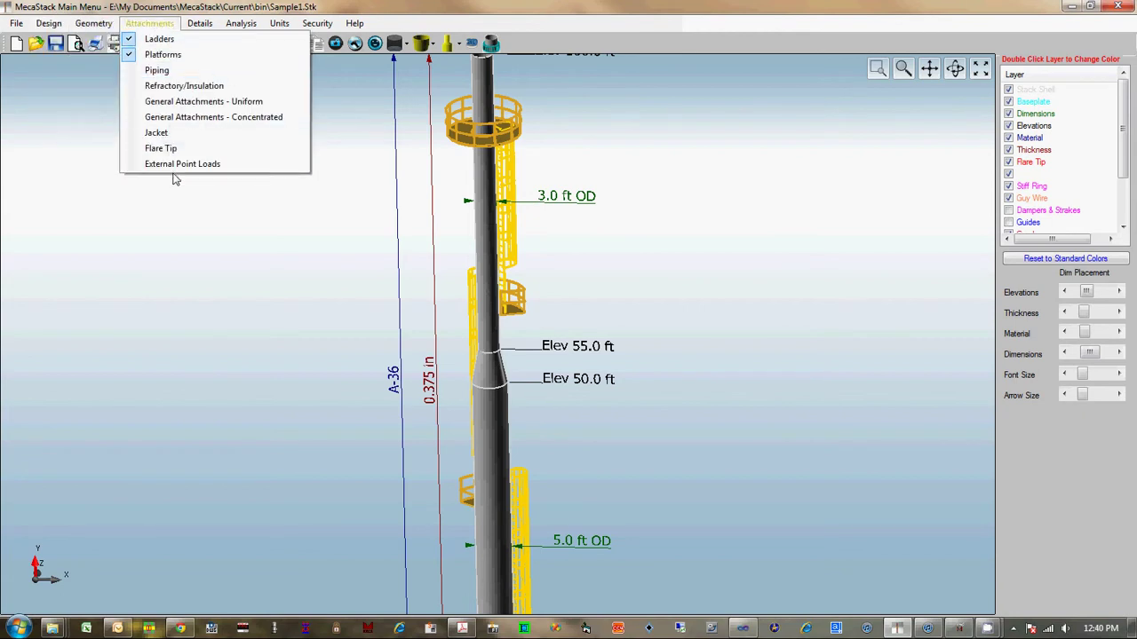
# Open the Baseplate form and toggle the part drawing's plan and elevation dimensions off and on
pyautogui.moveTo(202, 29)
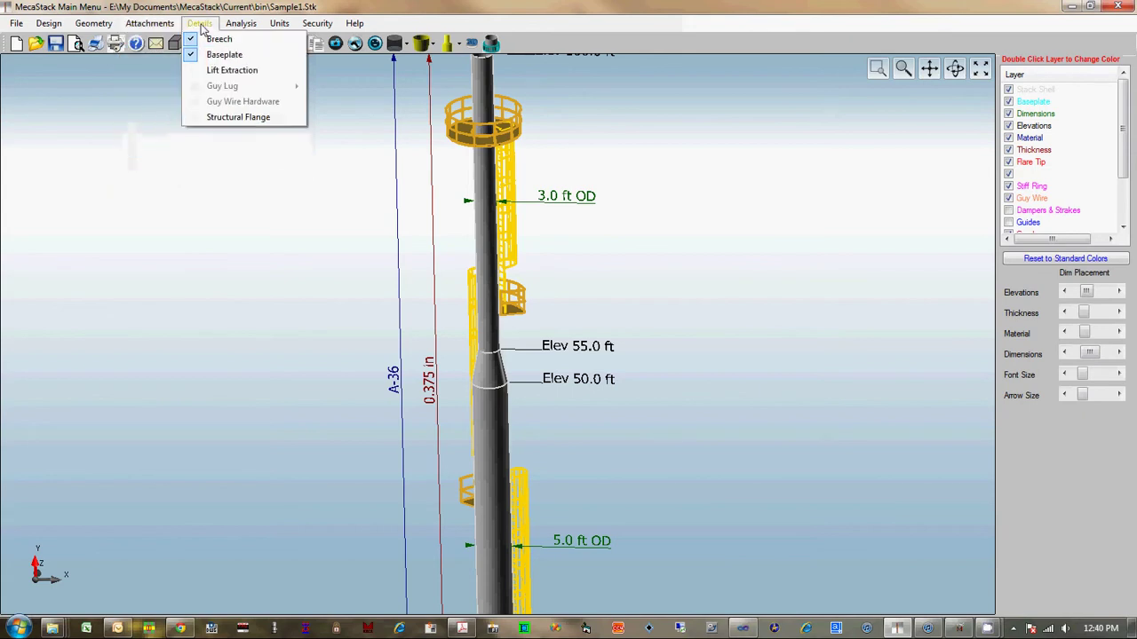
pyautogui.click(222, 54)
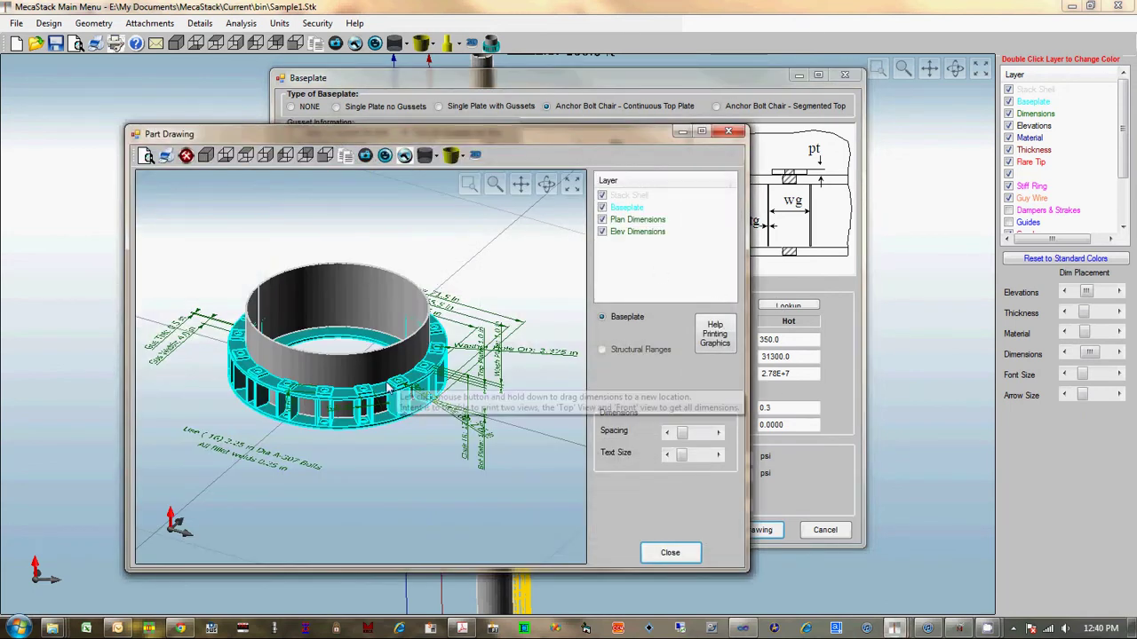
pyautogui.click(603, 232)
pyautogui.click(602, 219)
pyautogui.click(603, 232)
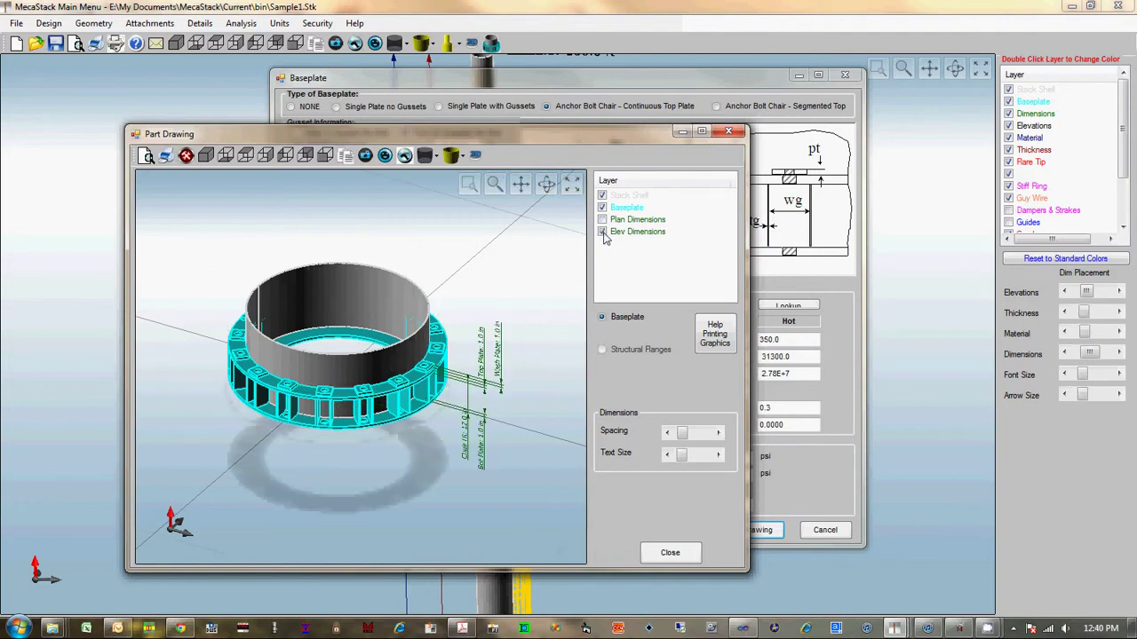
pyautogui.click(602, 220)
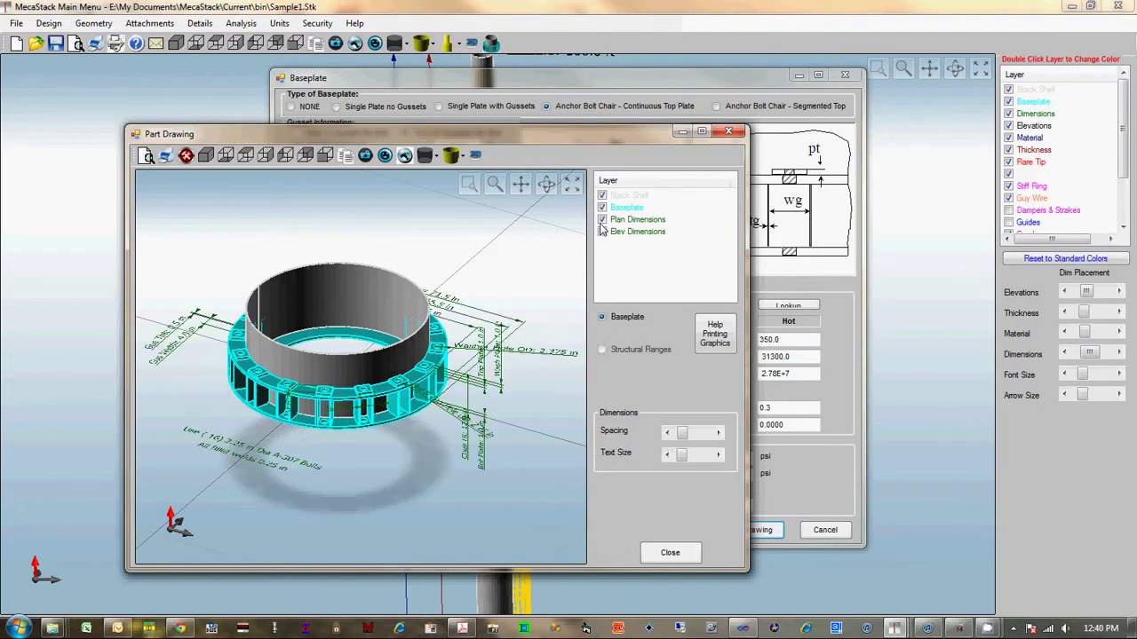
# Compare the baseplate ring's top and front views, then close the part drawing
pyautogui.click(252, 156)
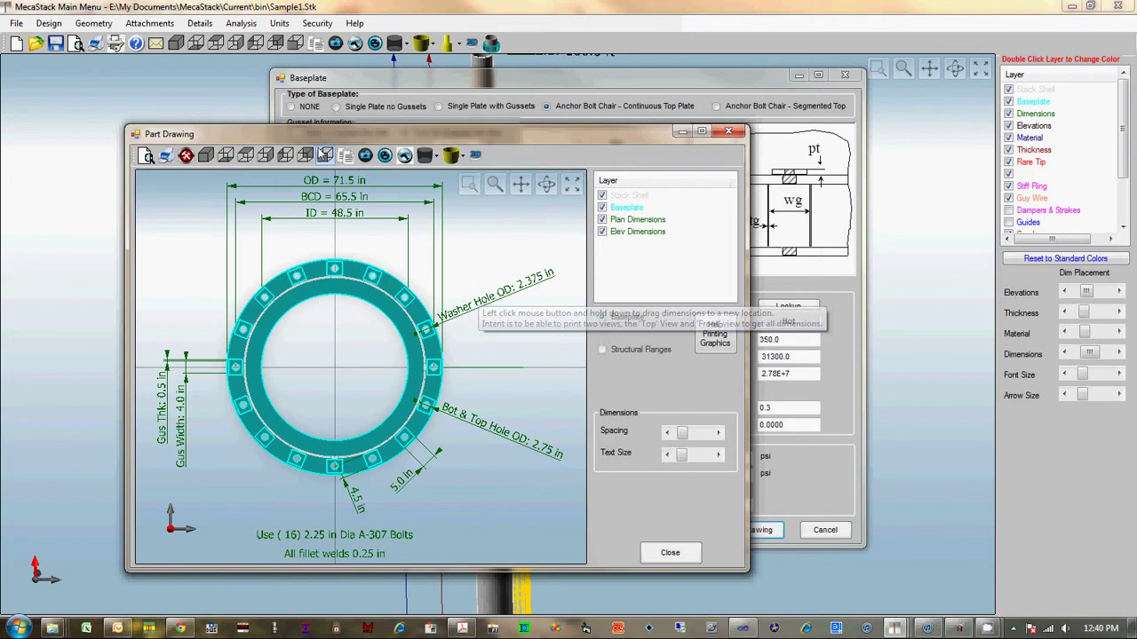
pyautogui.click(326, 155)
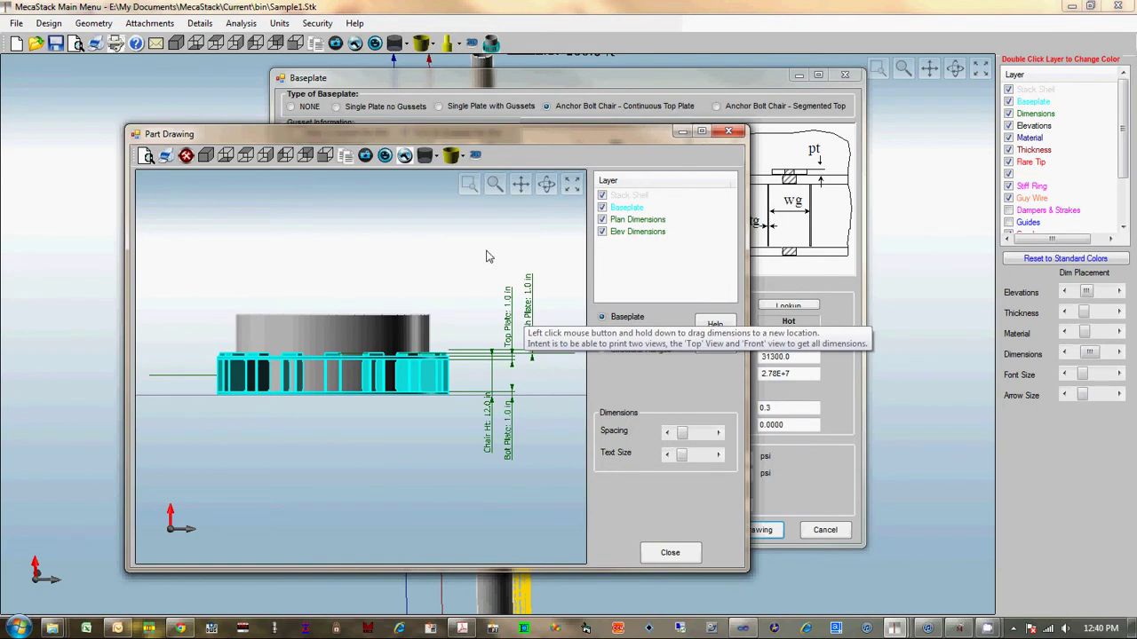
pyautogui.click(246, 156)
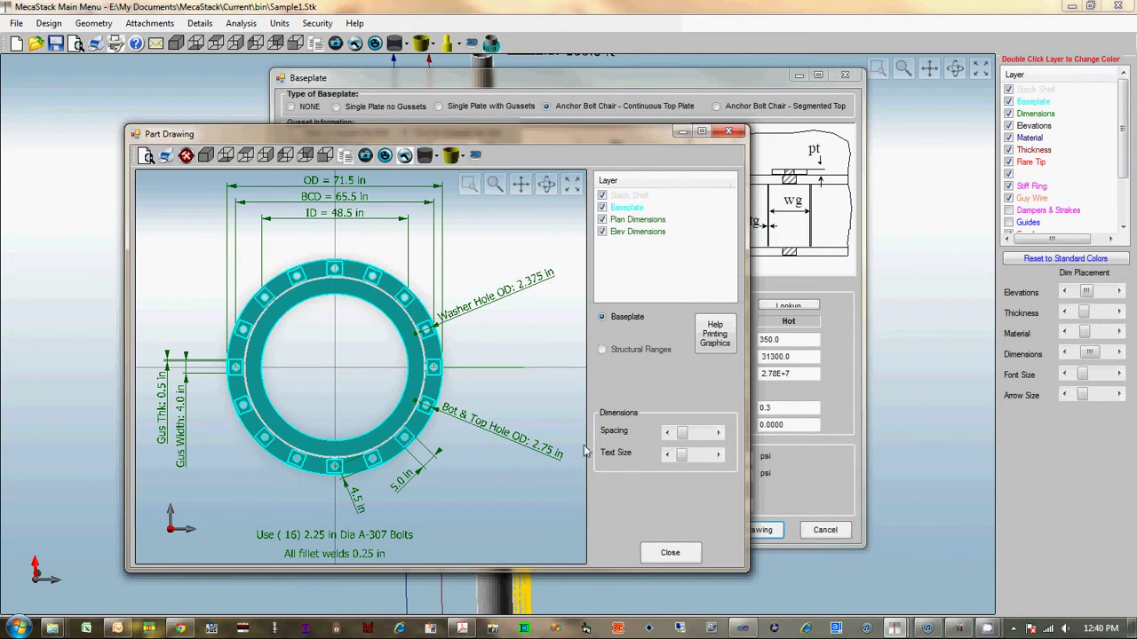
pyautogui.click(669, 553)
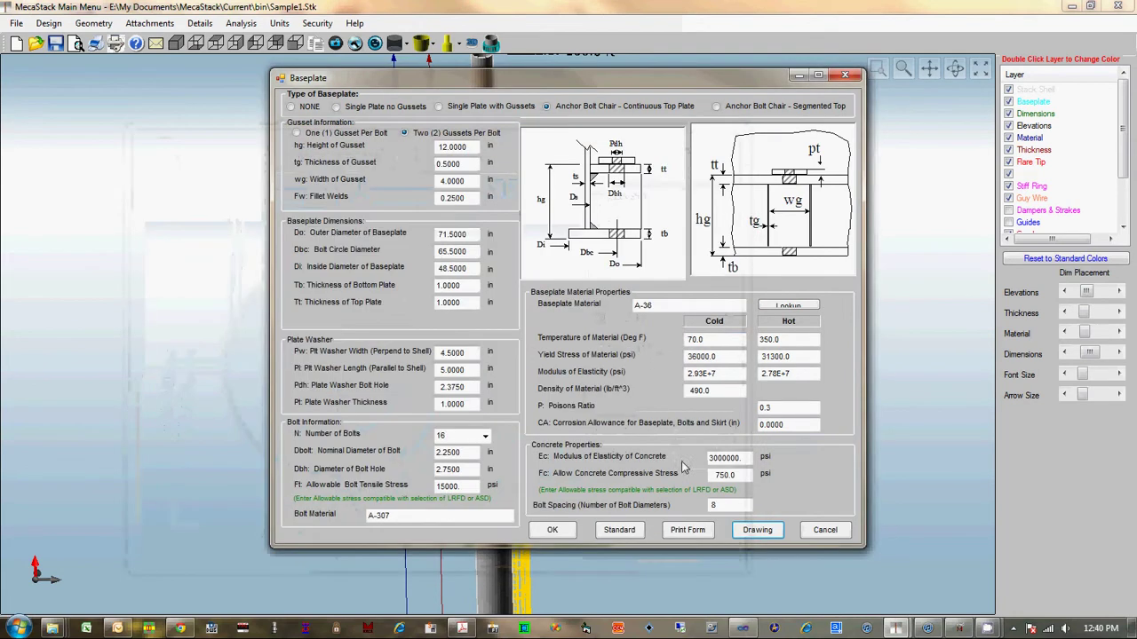
# Preview the baseplate form in landscape at full screen, then close the preview
pyautogui.click(688, 530)
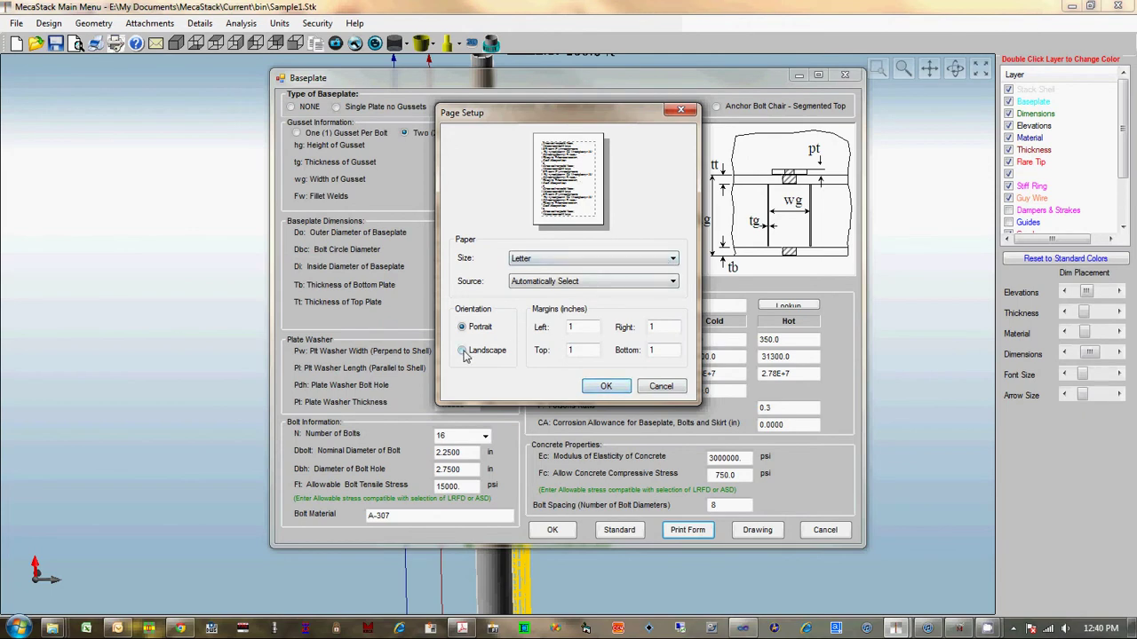
pyautogui.click(463, 351)
pyautogui.click(608, 387)
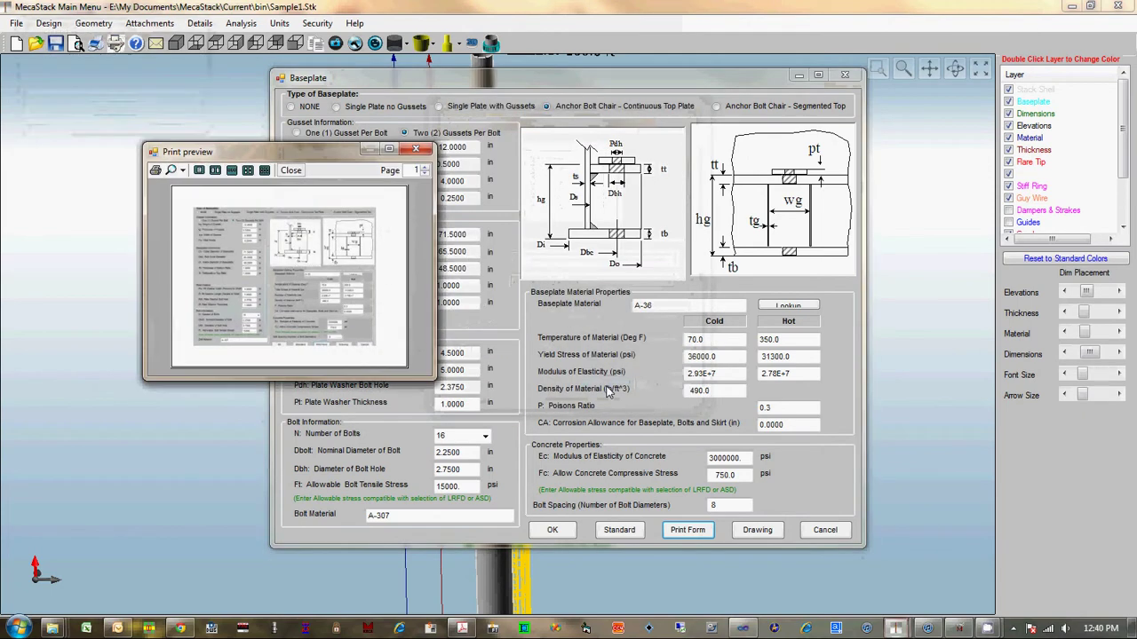
pyautogui.click(388, 148)
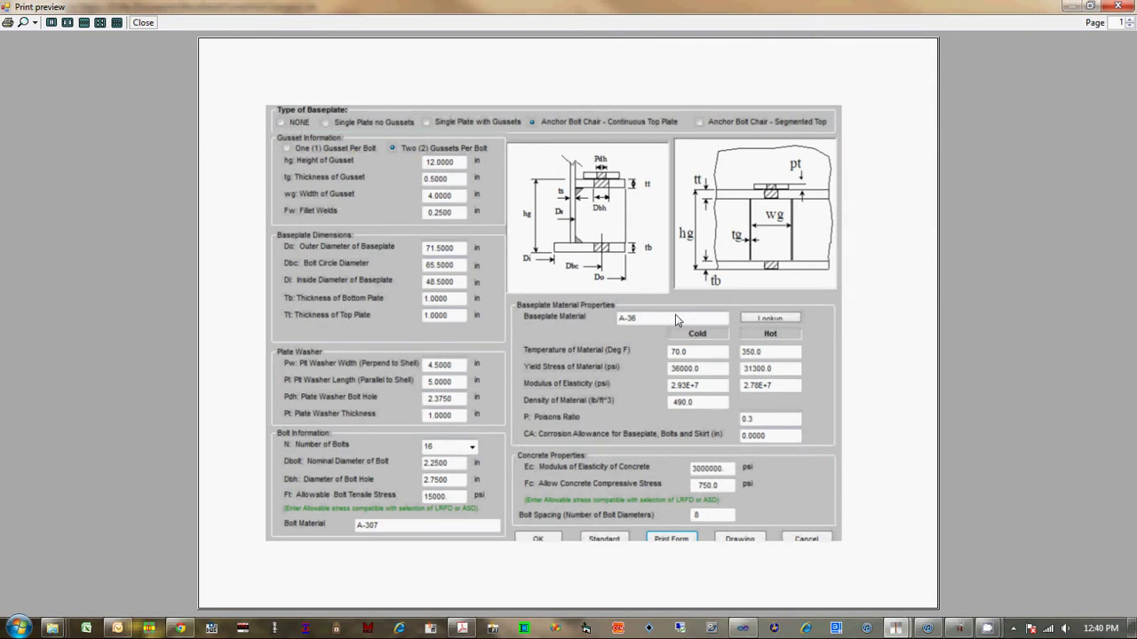
pyautogui.click(1118, 6)
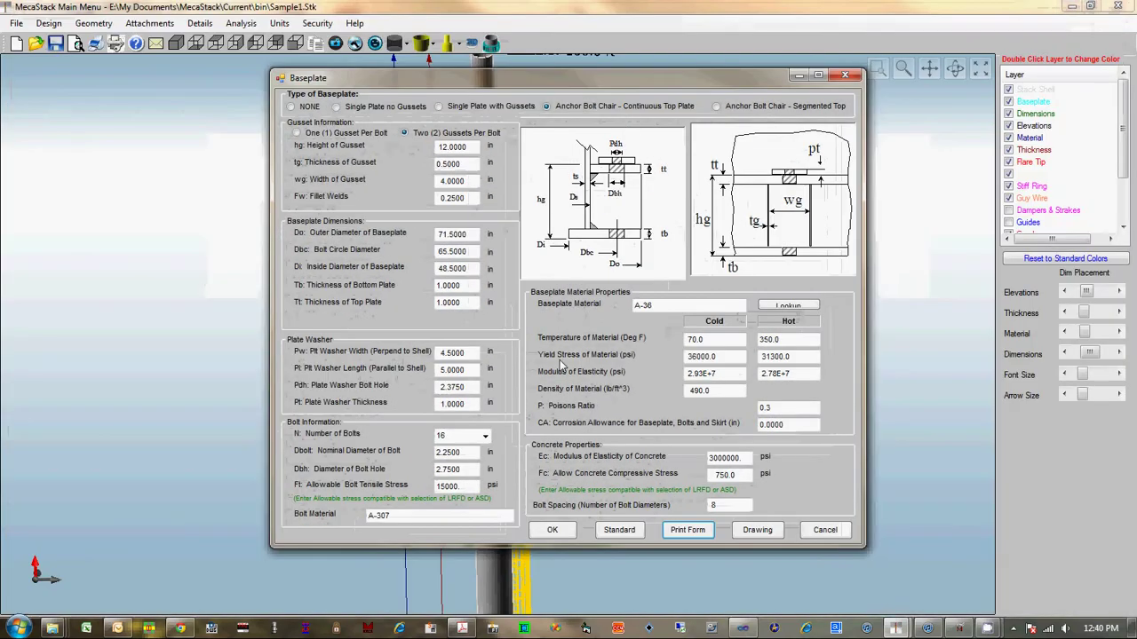
# Accept the baseplate values and close the baseplate form
pyautogui.click(555, 531)
pyautogui.click(199, 23)
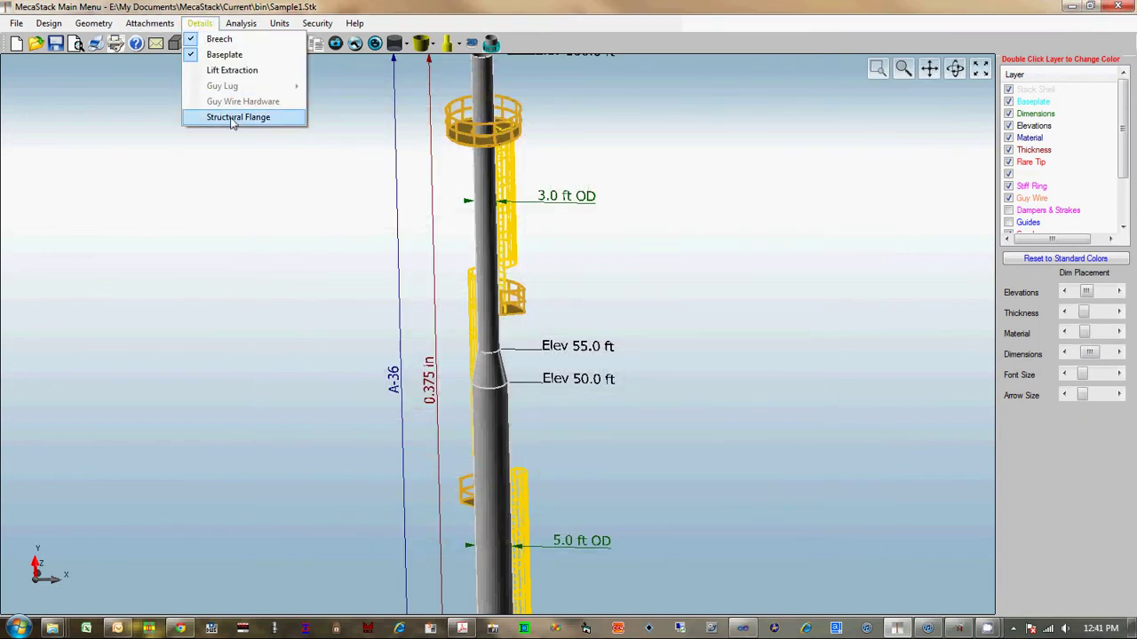
pyautogui.moveTo(260, 31)
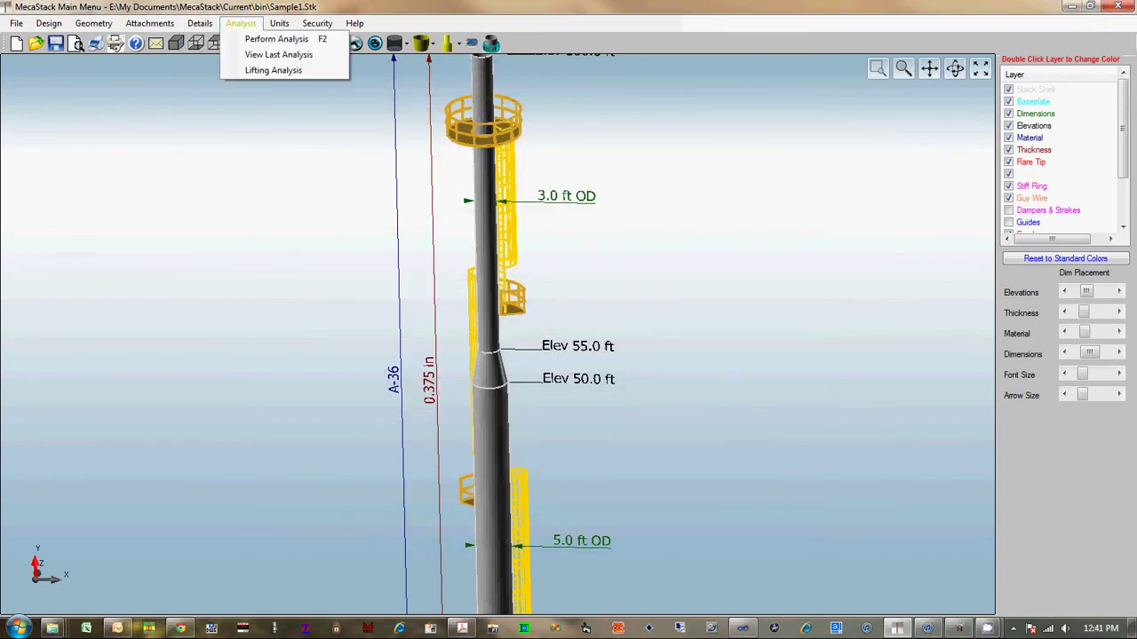
pyautogui.press('Escape')
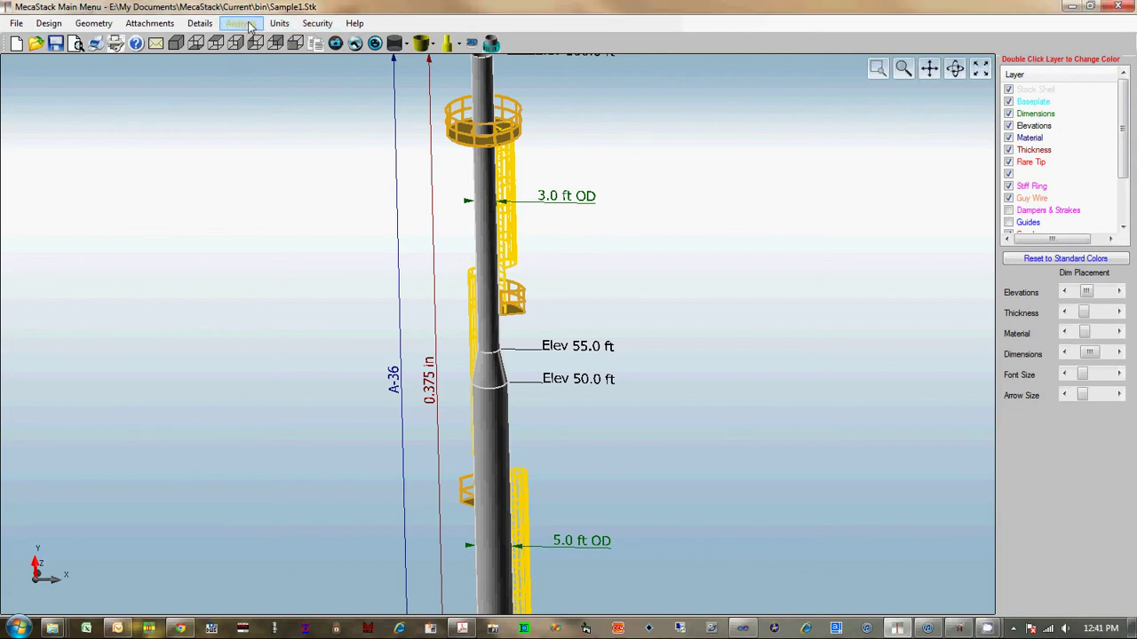
# Bring up Perform Analysis settings and confirm 3 modes with Linear Analysis
pyautogui.click(252, 26)
pyautogui.click(276, 39)
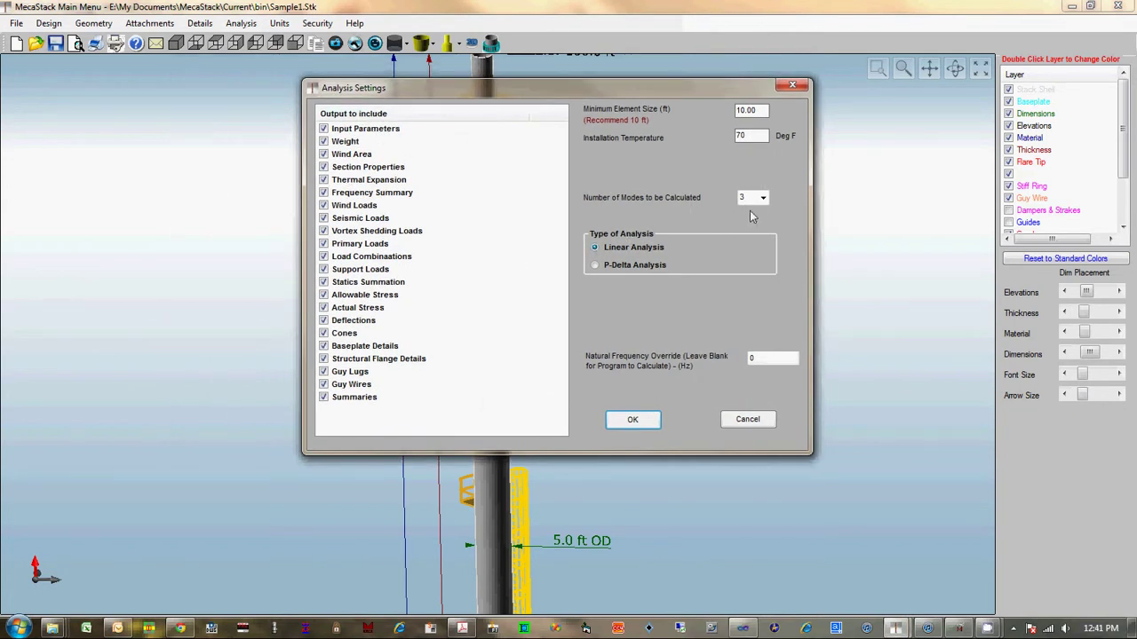
pyautogui.click(763, 198)
pyautogui.click(764, 198)
# Run the analysis and view Thermal Expansion, Mode Shape, STS criteria, Load Combinations and Loads 7–8
pyautogui.click(632, 421)
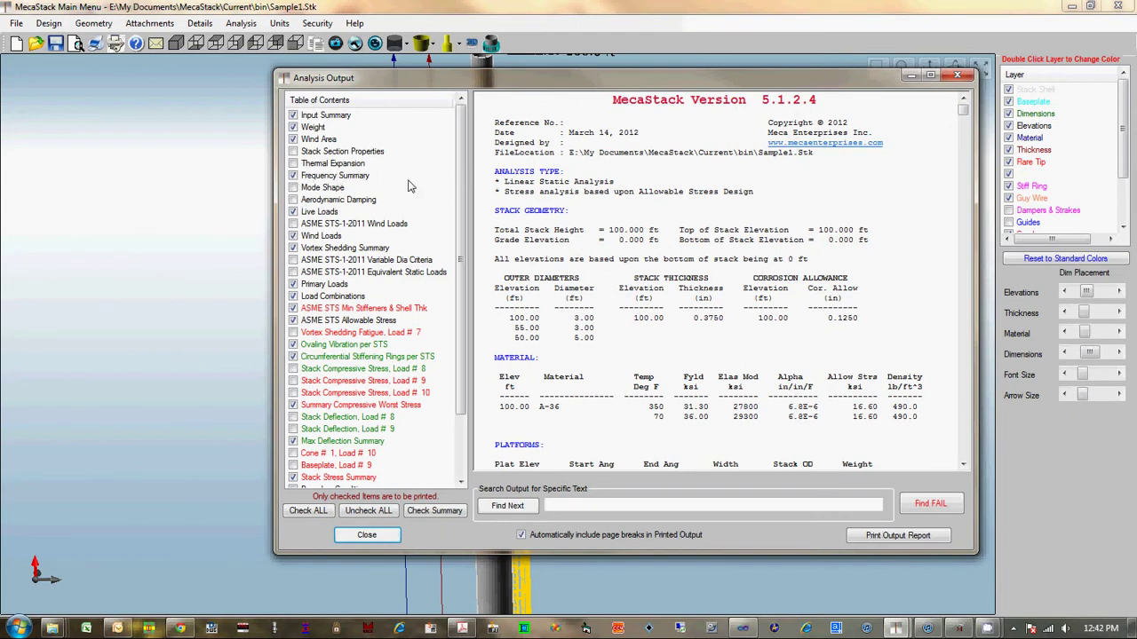
pyautogui.click(341, 166)
pyautogui.click(329, 190)
pyautogui.click(332, 262)
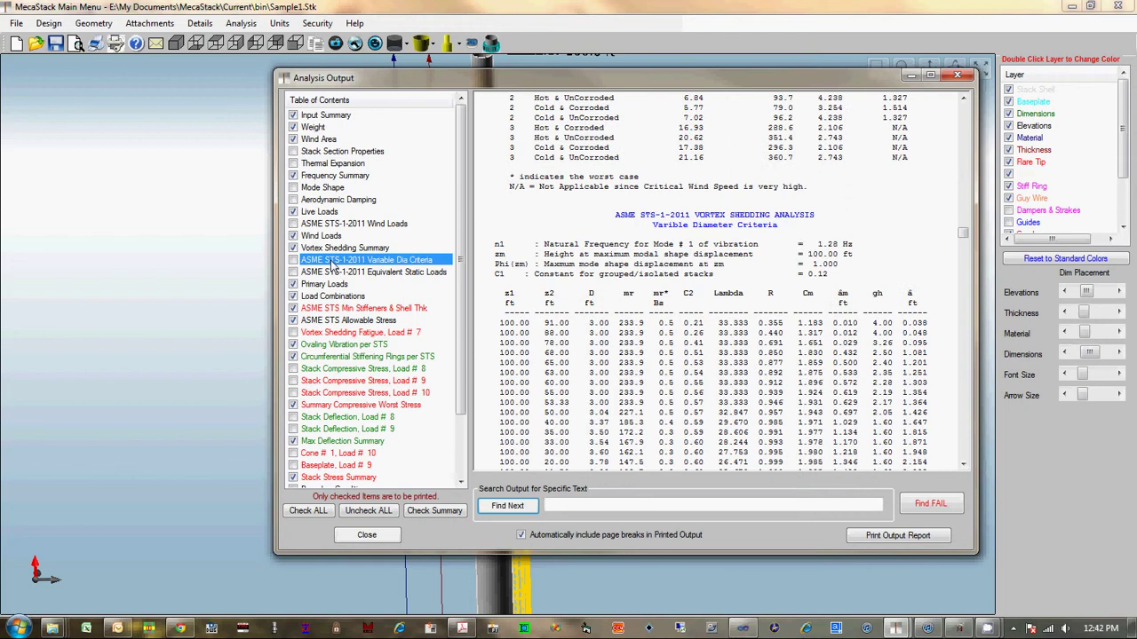
pyautogui.click(334, 296)
pyautogui.click(338, 331)
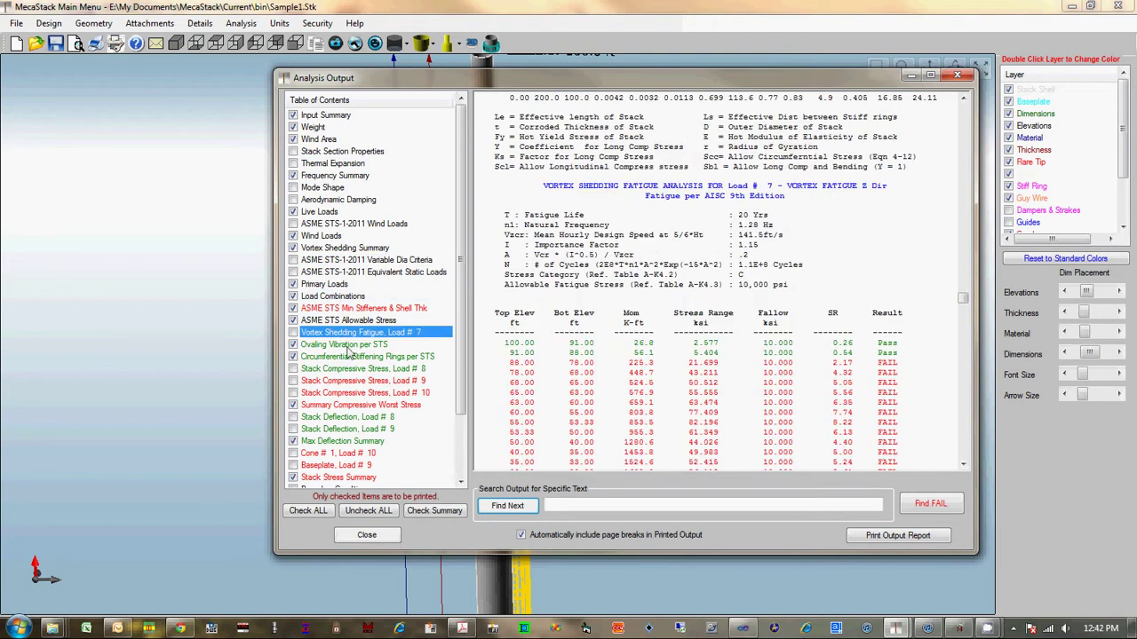
pyautogui.click(349, 369)
# Review Wind Loads, STS stiffener/shell thickness, ovaling vibration and stiffening ring results
pyautogui.click(338, 237)
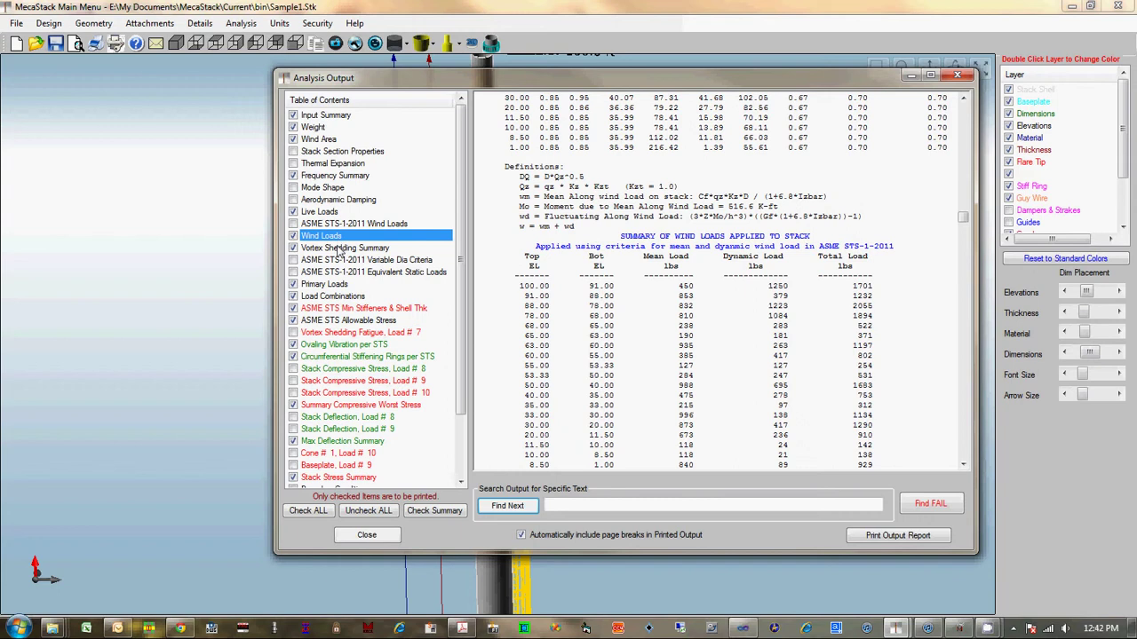
pyautogui.click(342, 308)
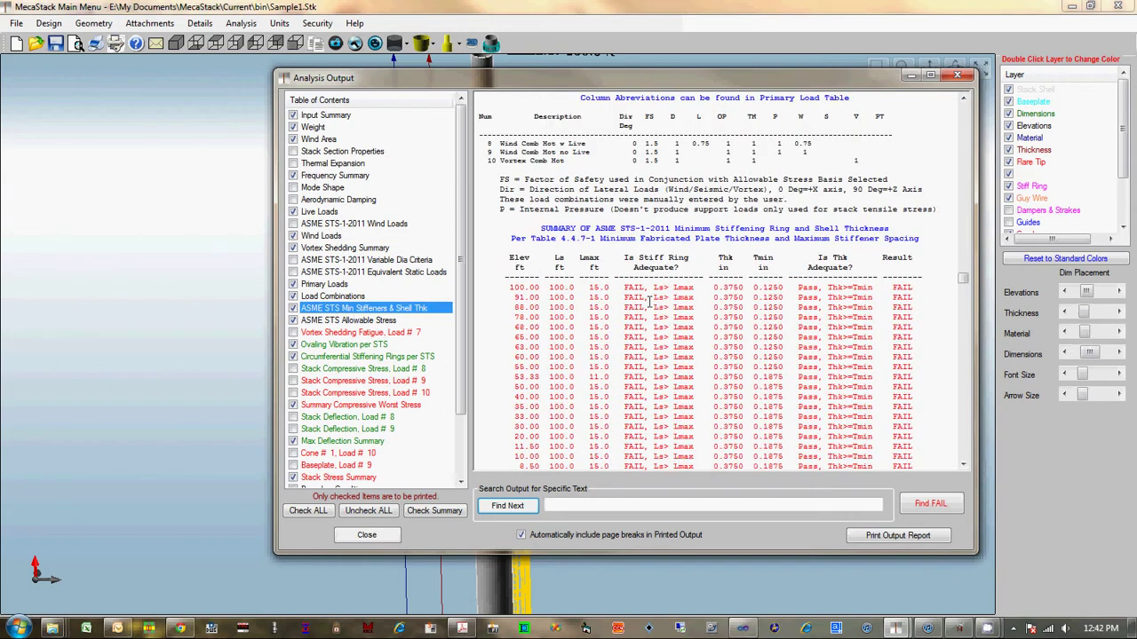
pyautogui.click(699, 308)
pyautogui.scroll(-3, 699, 308)
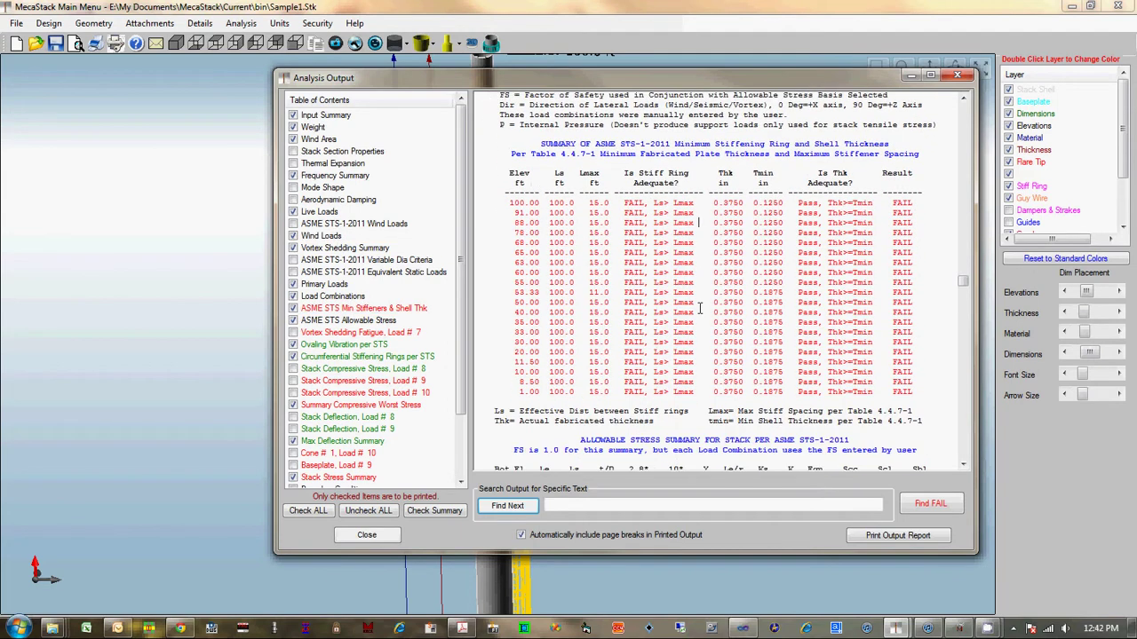
pyautogui.click(339, 345)
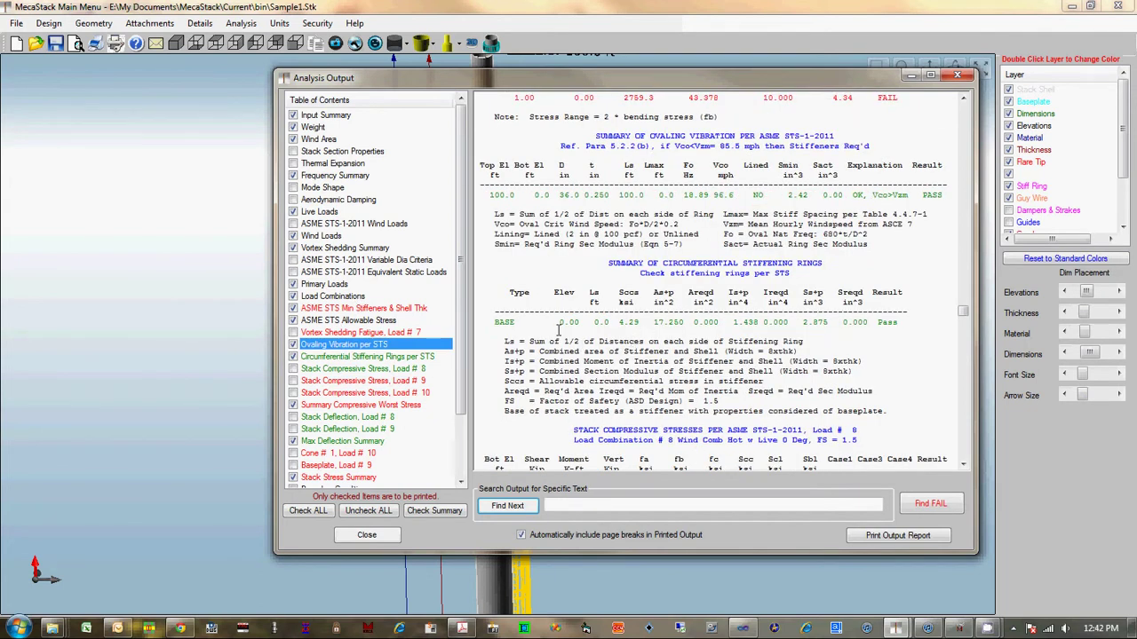
pyautogui.click(370, 356)
pyautogui.scroll(-2, 368, 357)
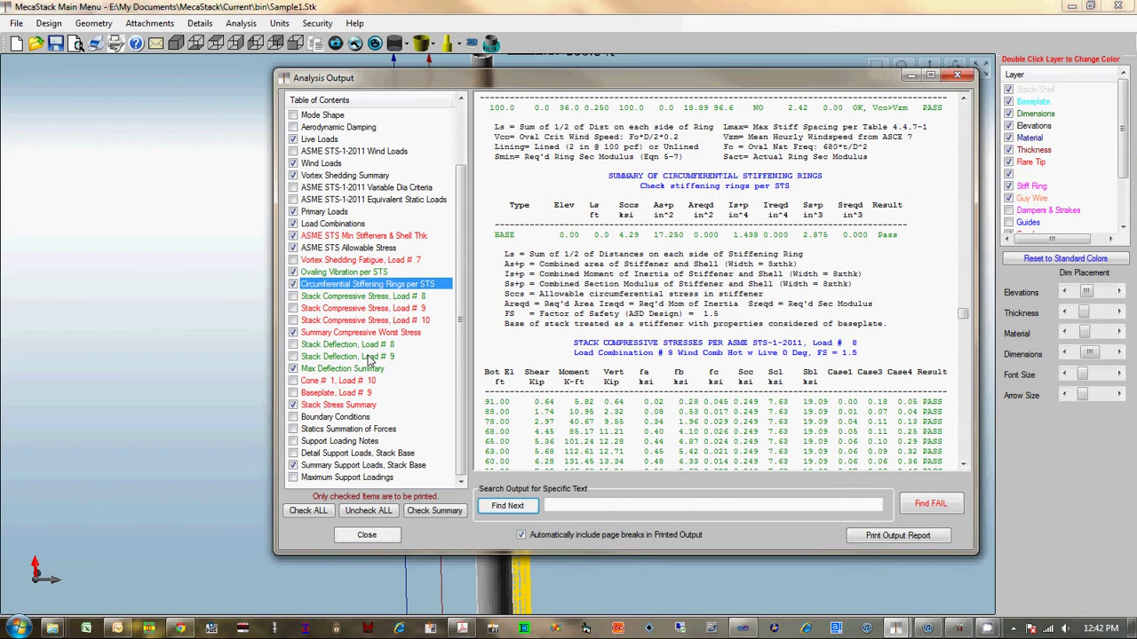
# Review compressive stress Loads 9–10 and worst-stress summary; mark Stiffening Rings and Load # 8 for printing
pyautogui.click(354, 225)
pyautogui.click(352, 307)
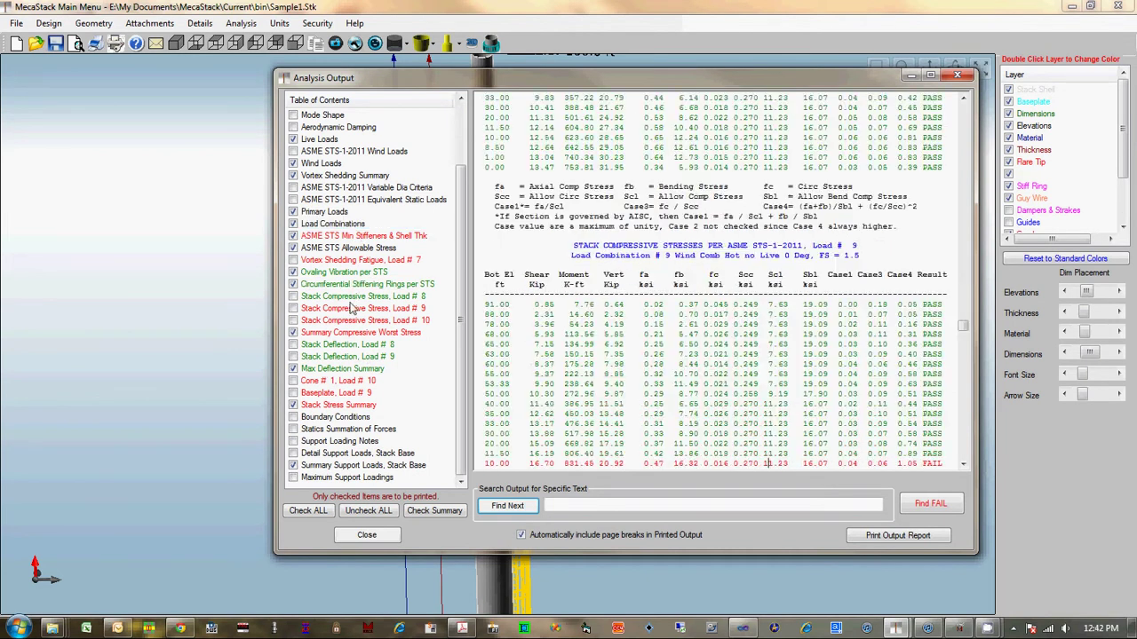
pyautogui.click(356, 321)
pyautogui.click(349, 346)
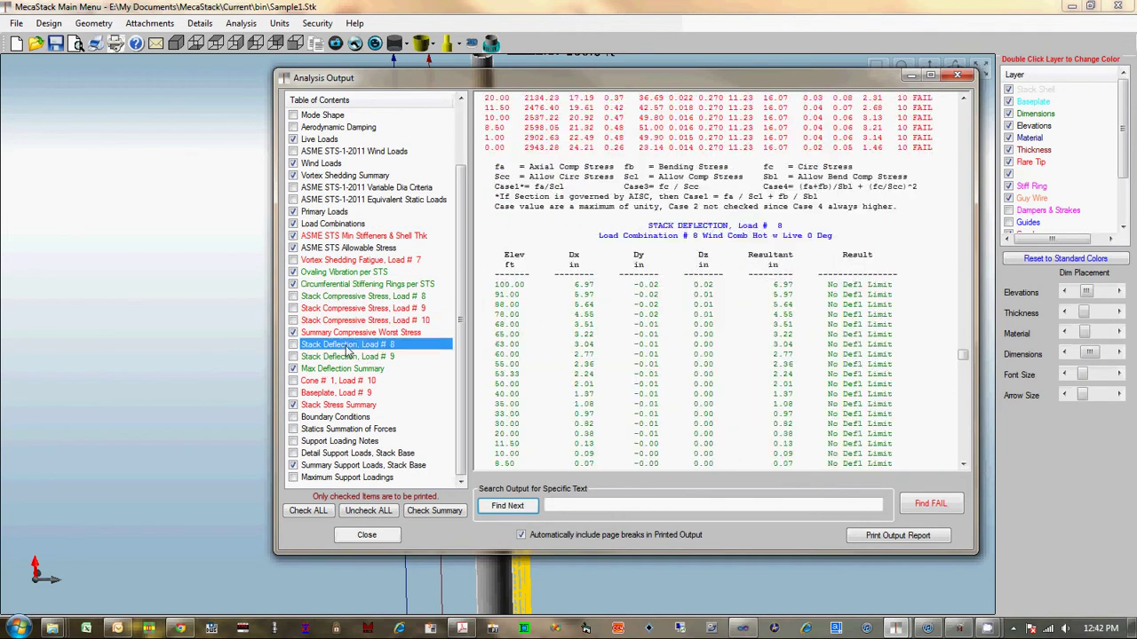
pyautogui.click(372, 334)
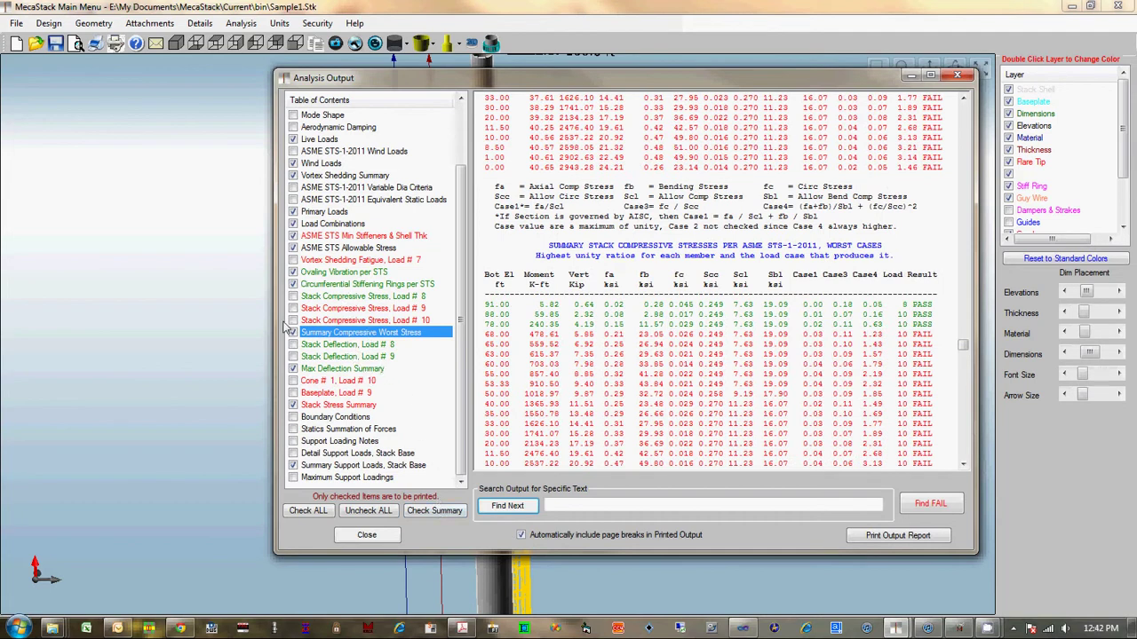
pyautogui.click(293, 296)
pyautogui.click(293, 284)
# Mark Load # 10, reset the print selection to summary sections, and add Live Loads
pyautogui.click(292, 320)
pyautogui.click(448, 512)
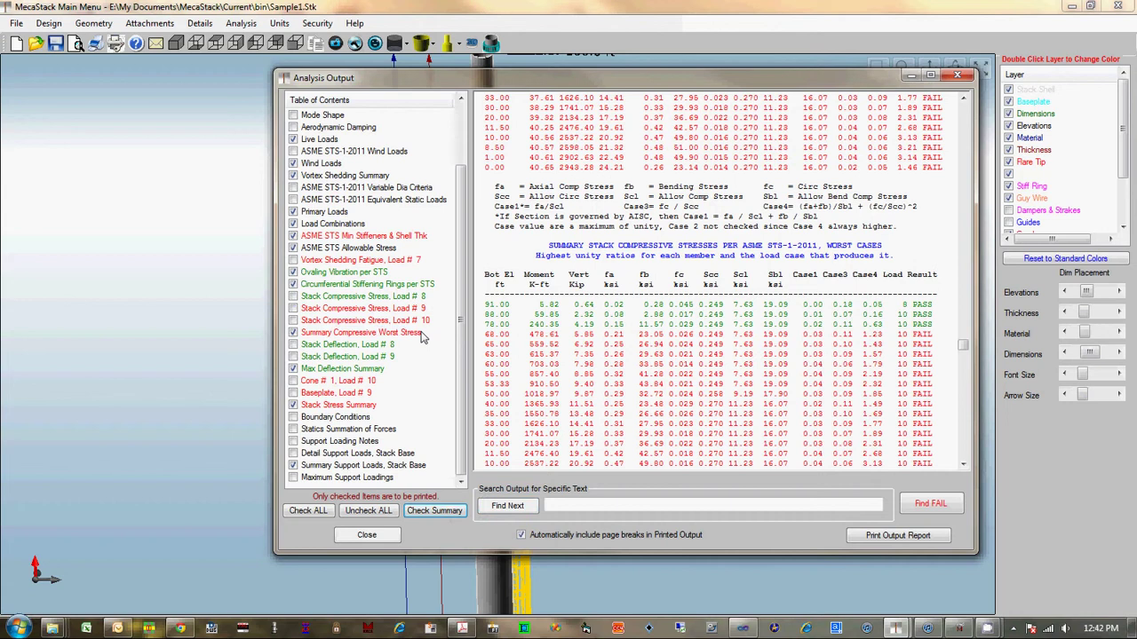
pyautogui.scroll(2, 466, 328)
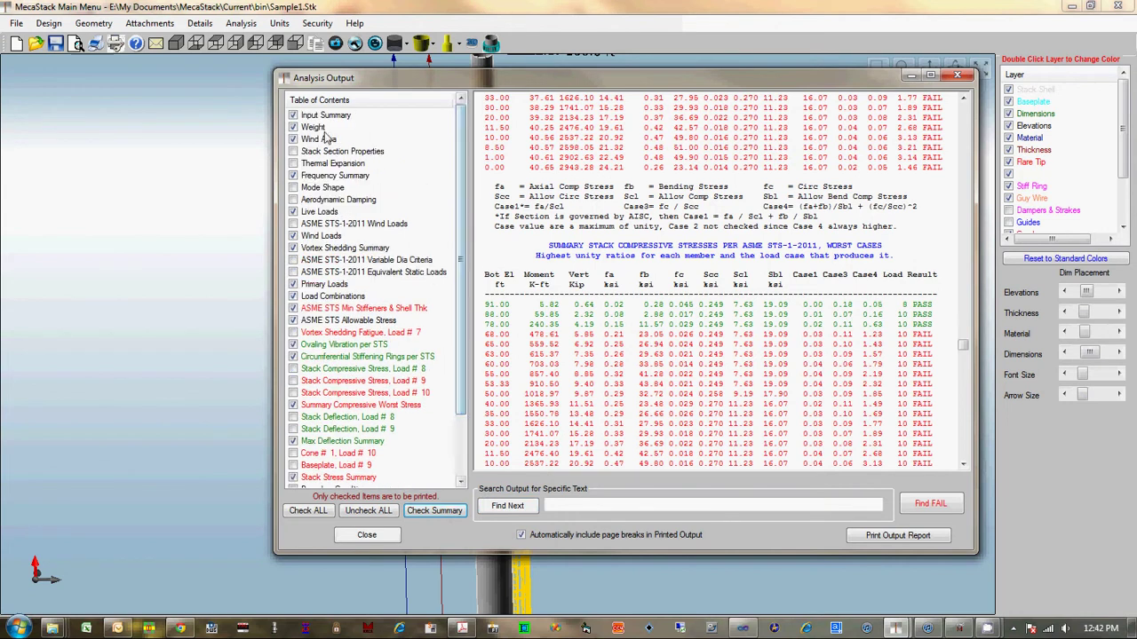
pyautogui.click(320, 213)
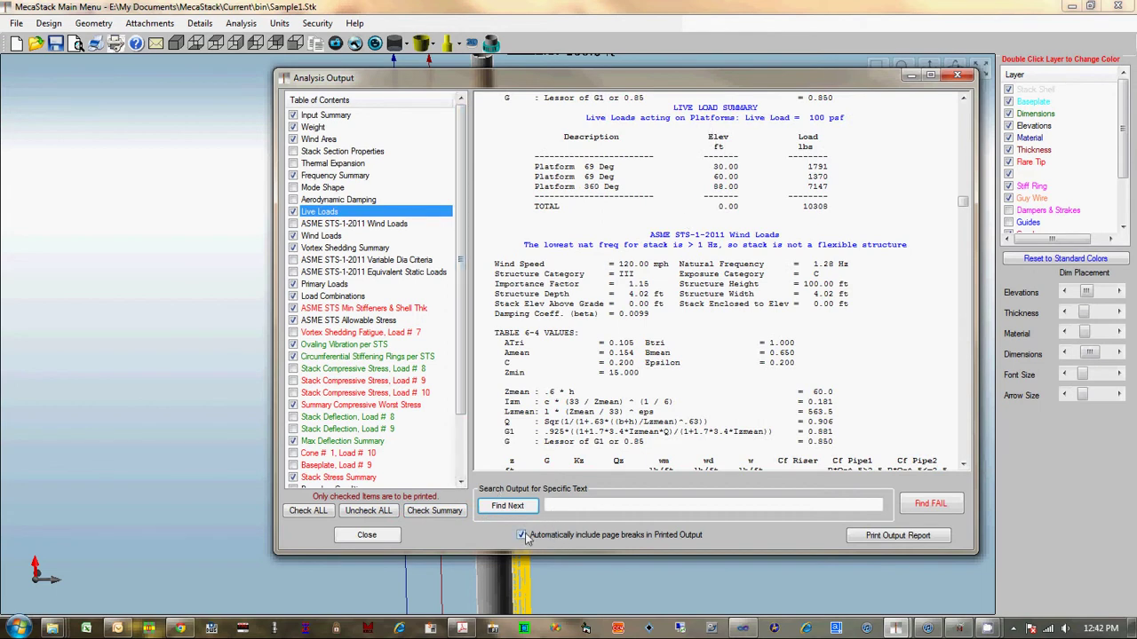
# Generate the selected-items report and view its maximized six-page print preview
pyautogui.click(897, 535)
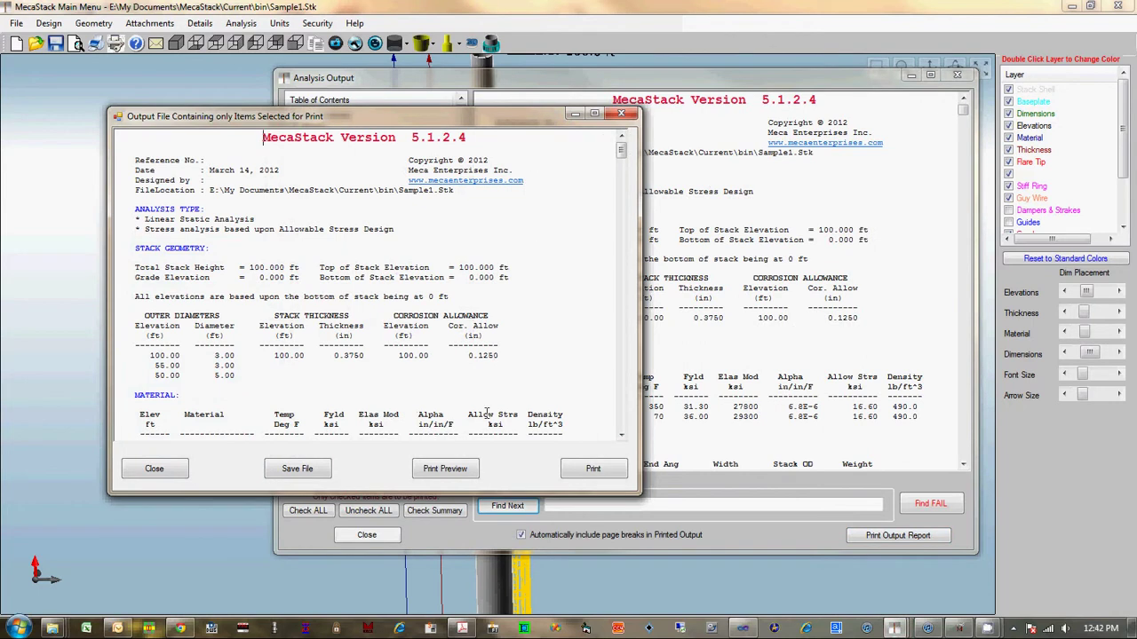
pyautogui.click(445, 468)
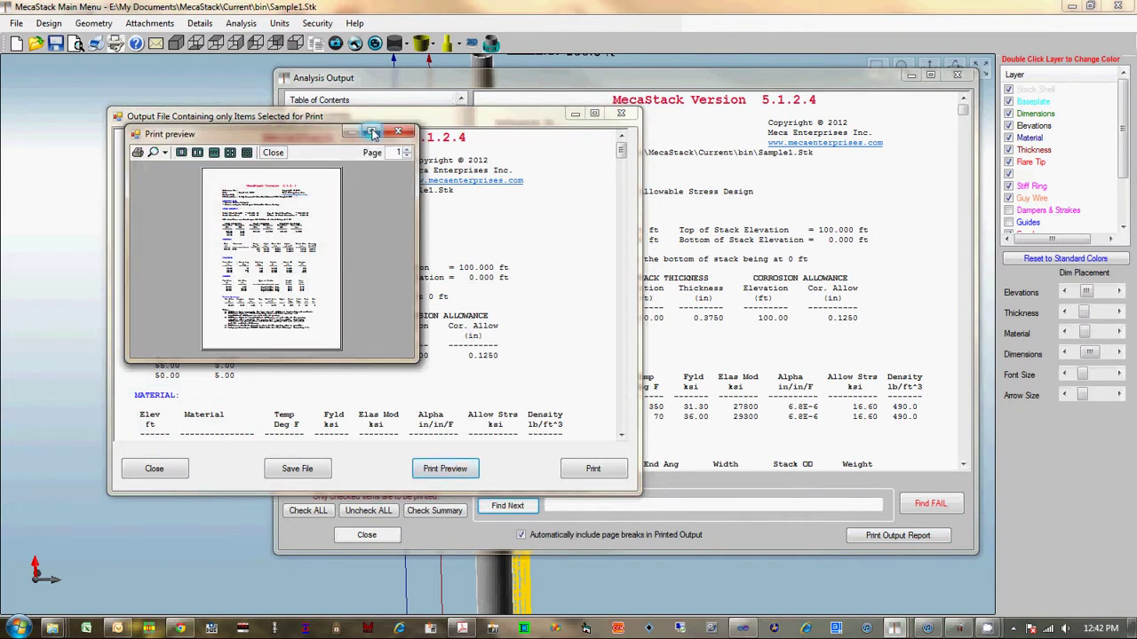
pyautogui.click(371, 132)
pyautogui.click(118, 22)
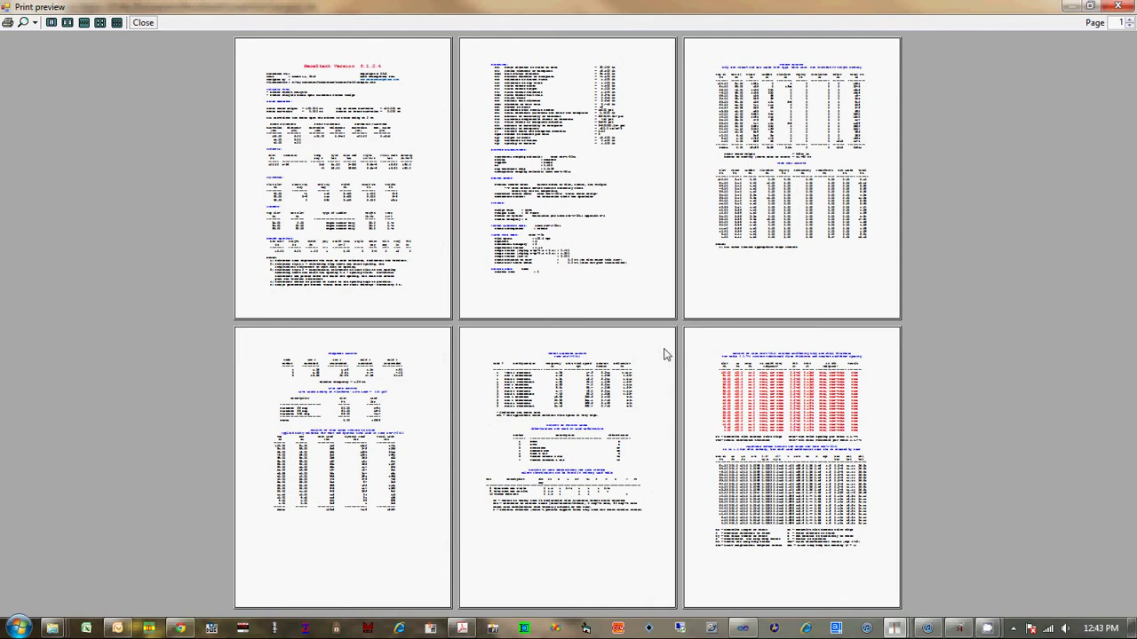
pyautogui.scroll(-3, 682, 351)
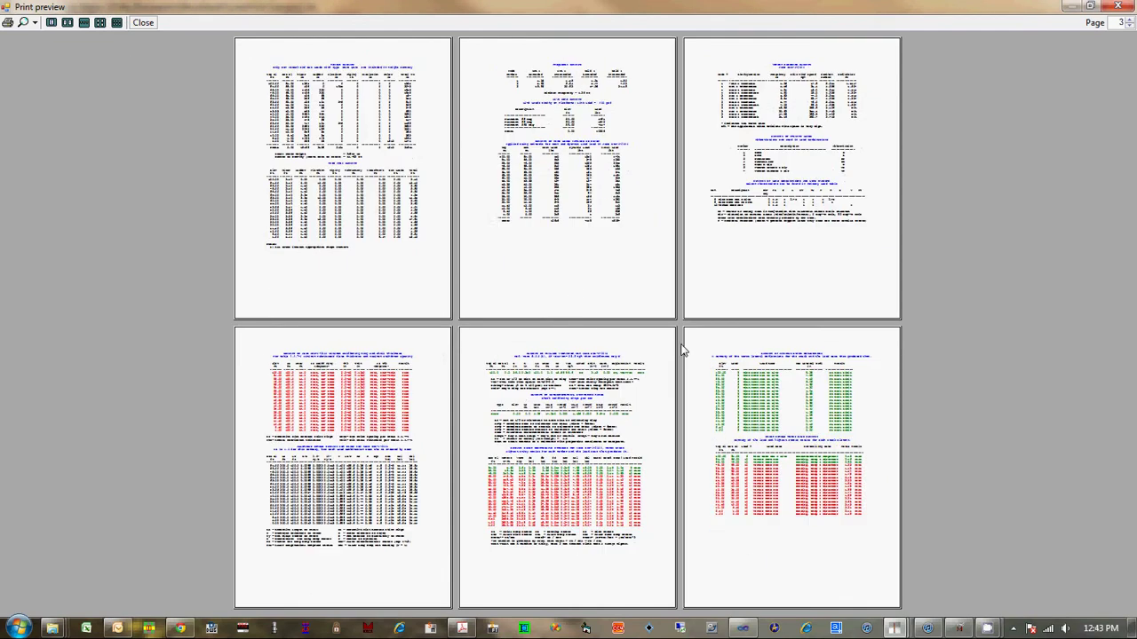
pyautogui.scroll(3, 682, 350)
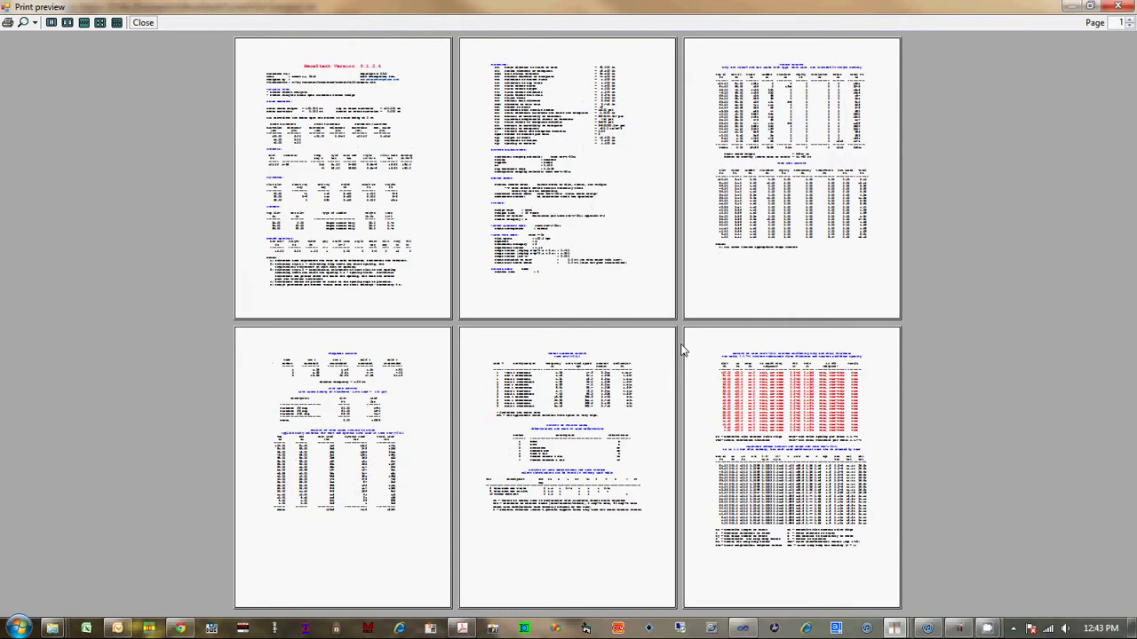
pyautogui.click(1118, 7)
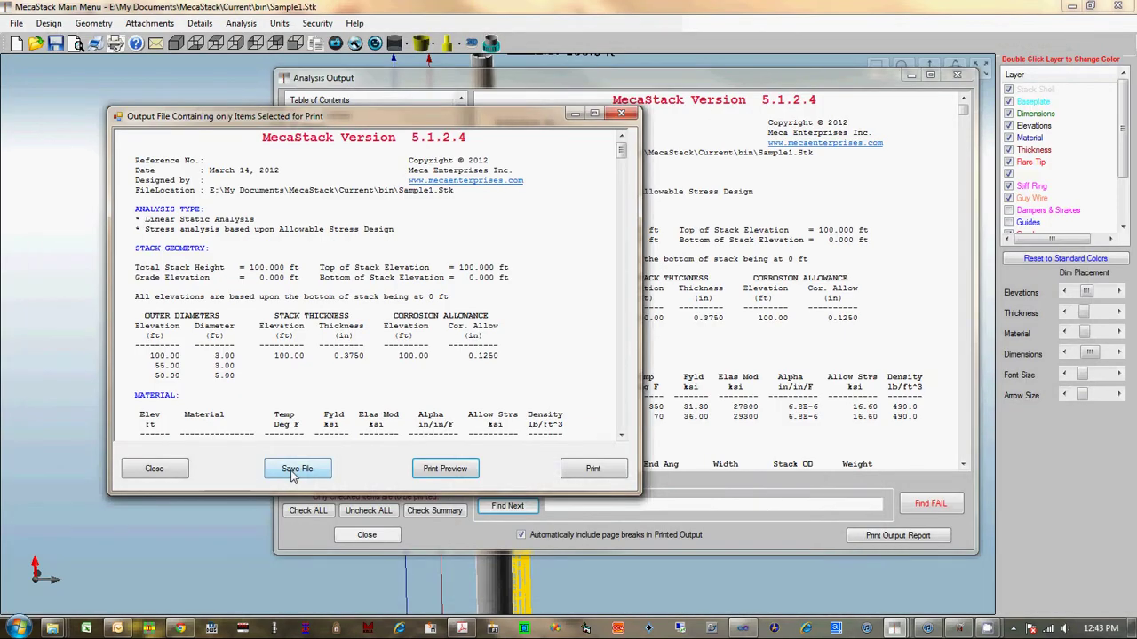
# Close the selected-items report and the analysis output, returning to the stack
pyautogui.click(158, 470)
pyautogui.click(388, 537)
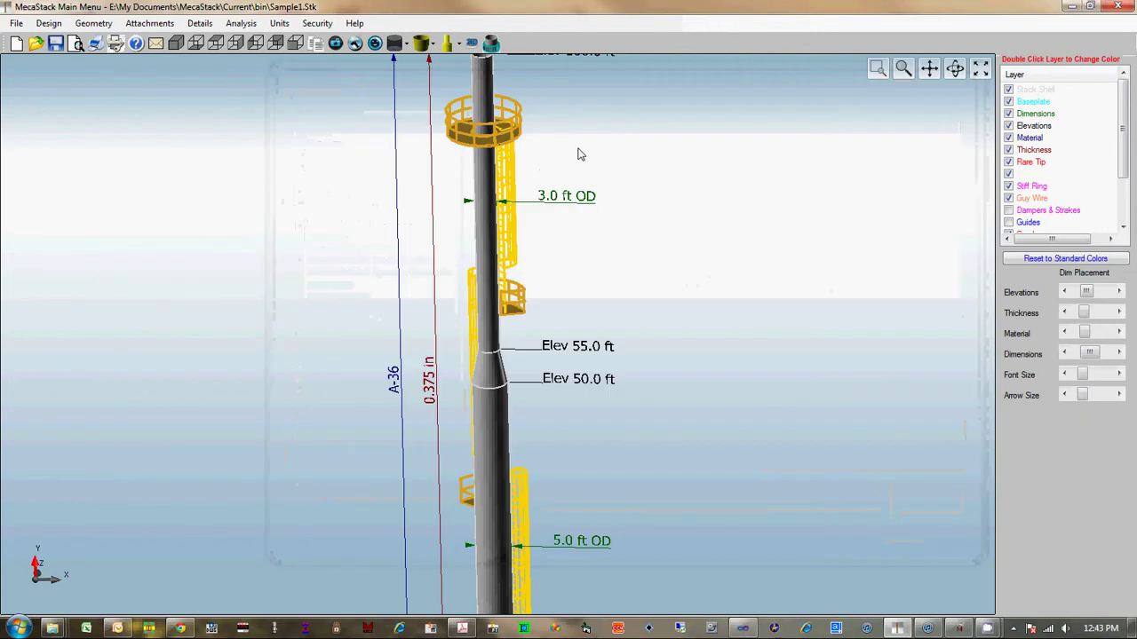
pyautogui.click(240, 24)
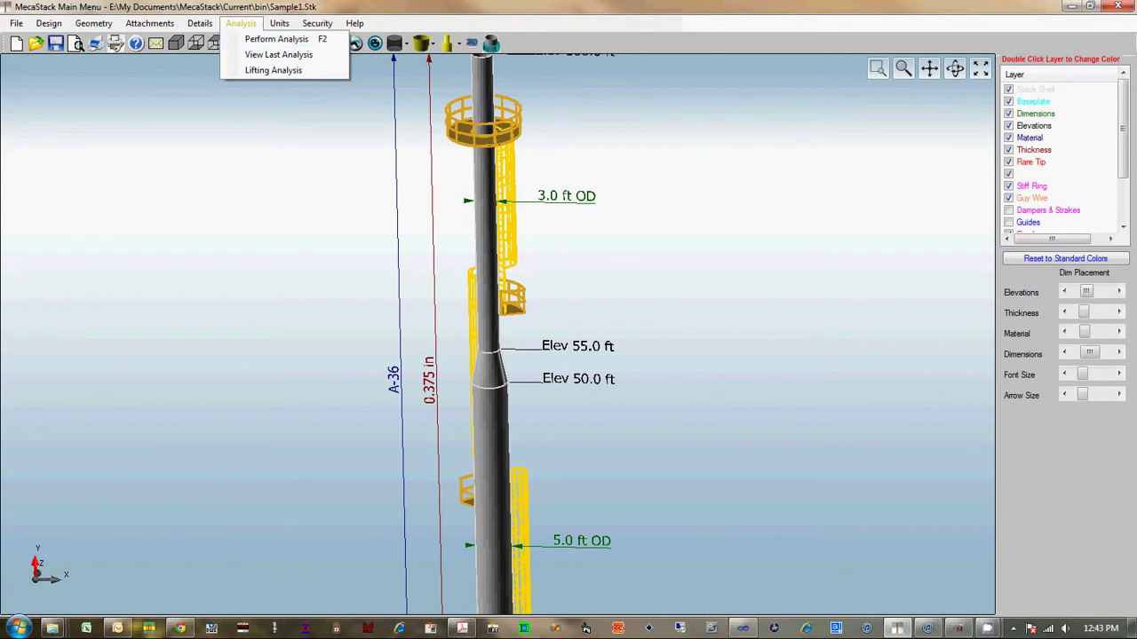
pyautogui.press('Escape')
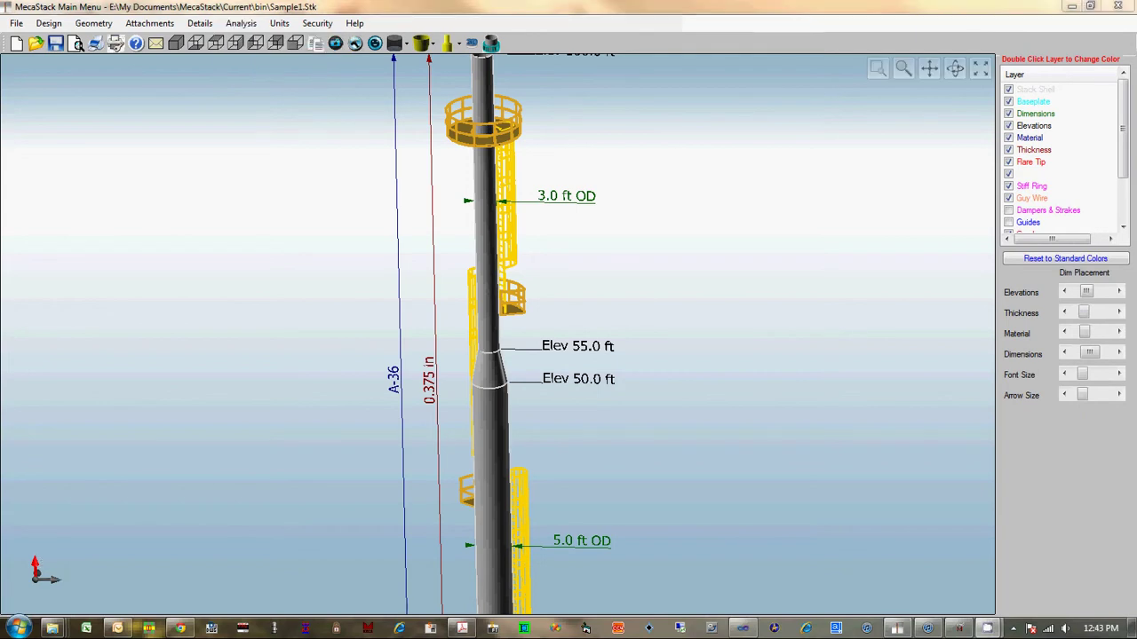
# Run the lifting analysis, keeping elevations, deflection limits and 10 Deg increments
pyautogui.click(240, 24)
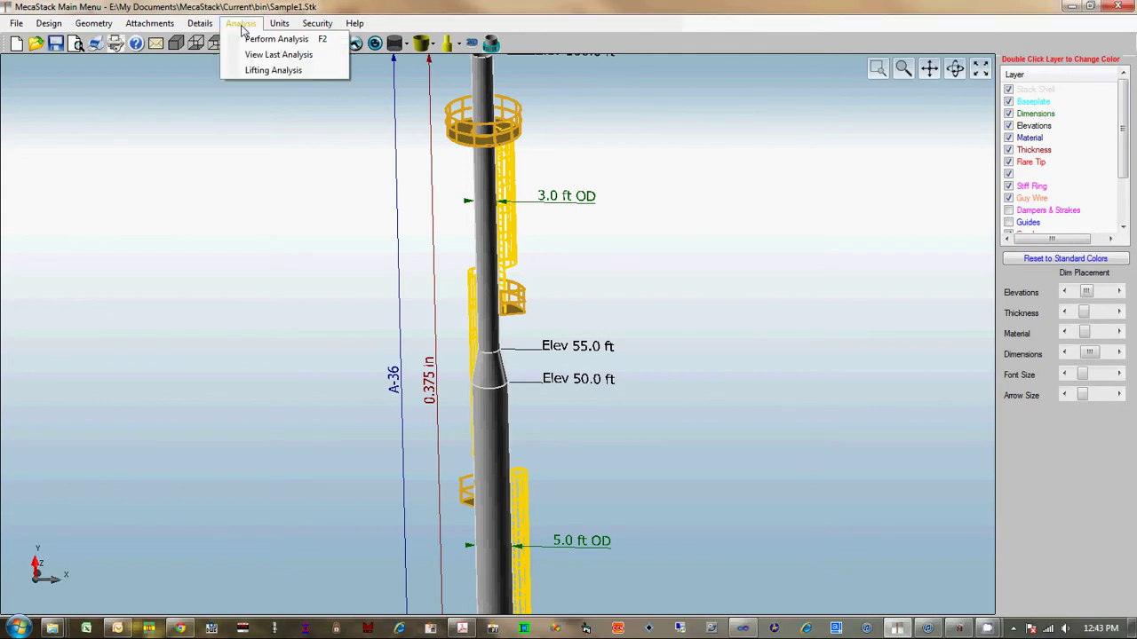
pyautogui.click(273, 70)
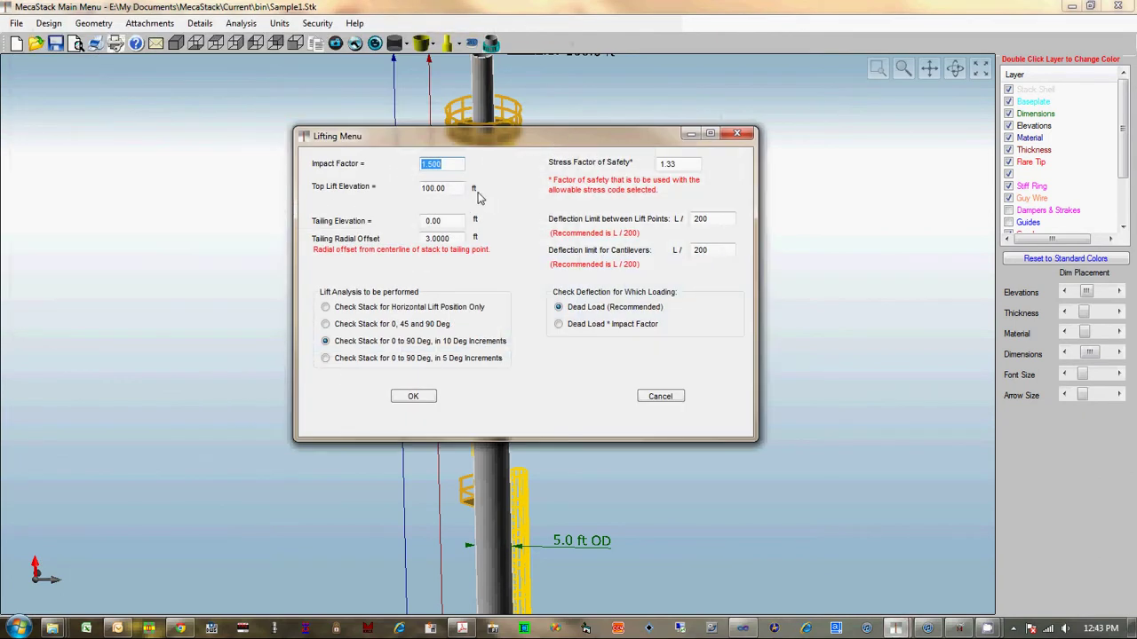
pyautogui.moveTo(458, 188); pyautogui.dragTo(398, 186)
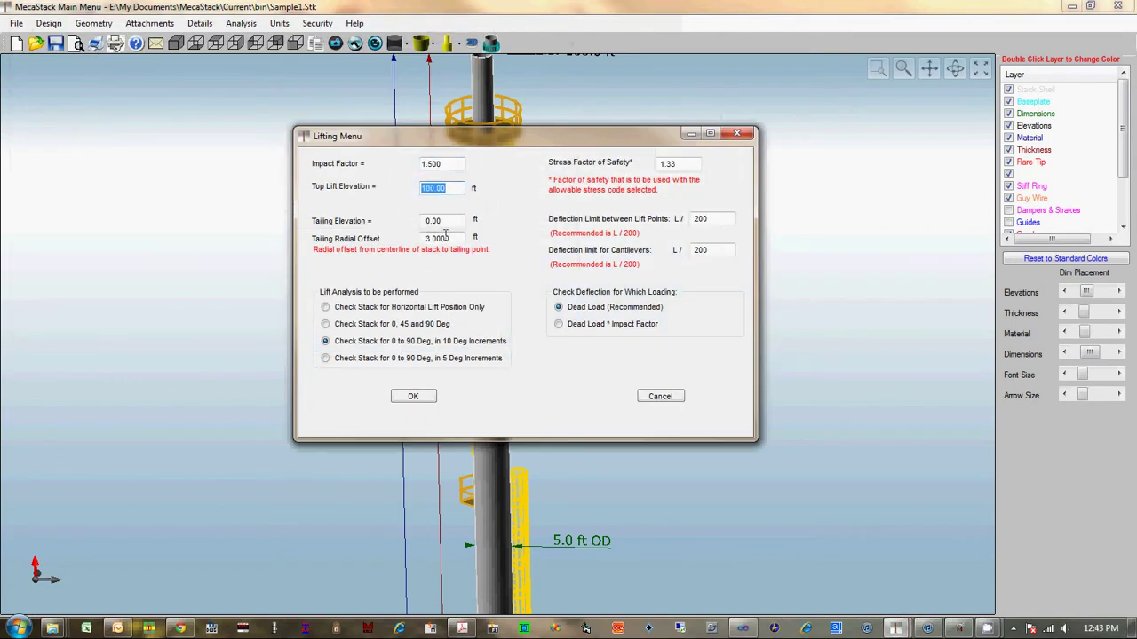
pyautogui.press('Tab')
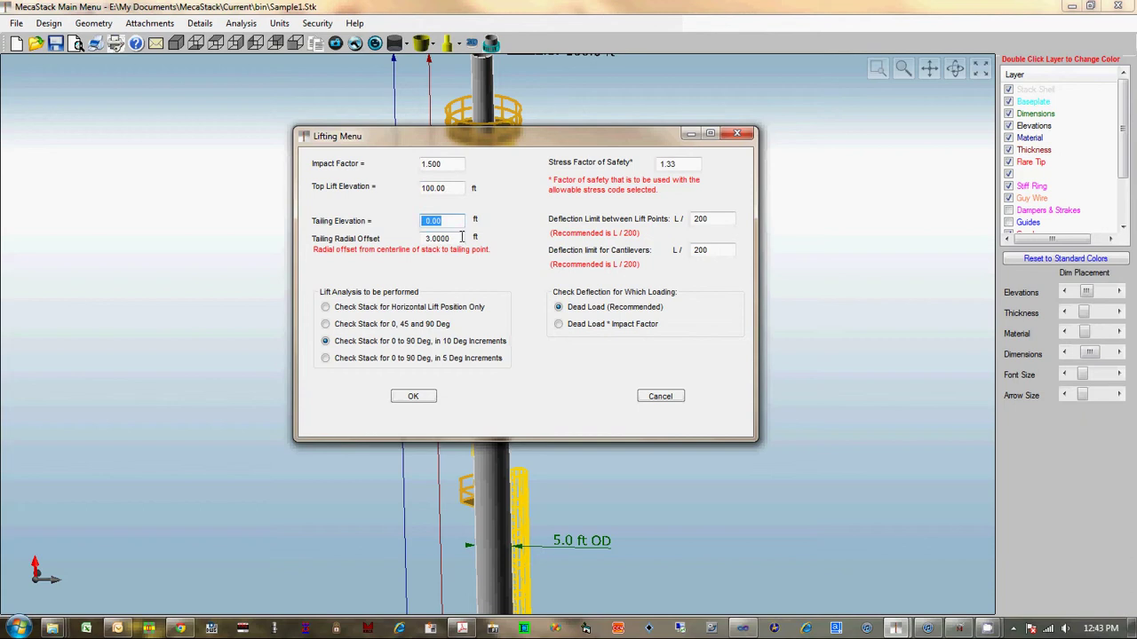
pyautogui.moveTo(462, 238); pyautogui.dragTo(399, 238)
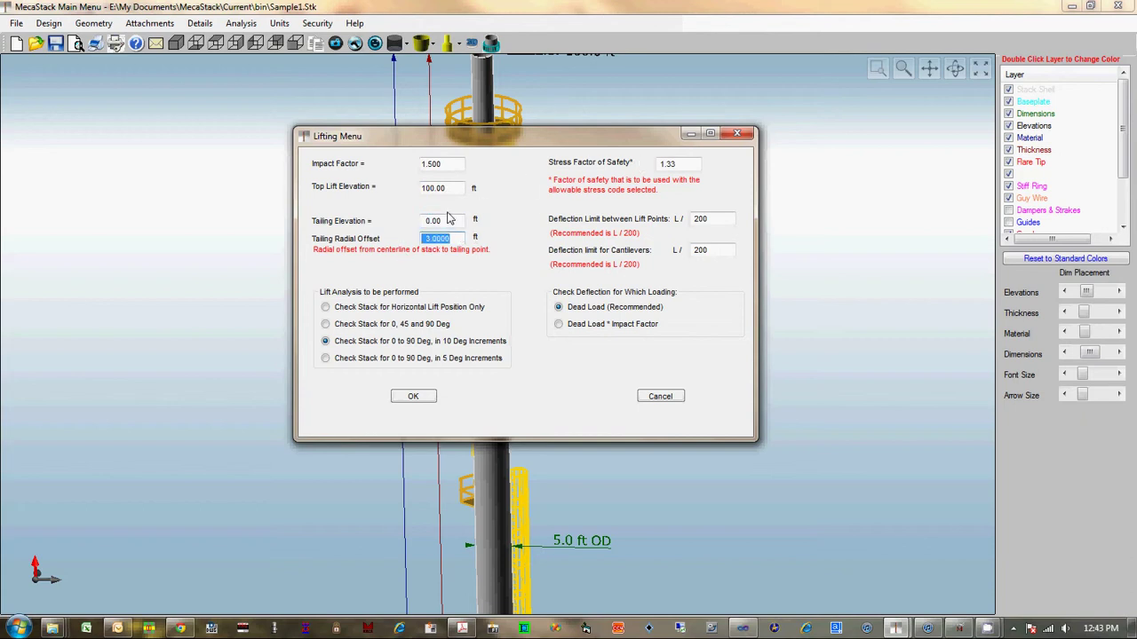
pyautogui.click(728, 220)
pyautogui.click(728, 249)
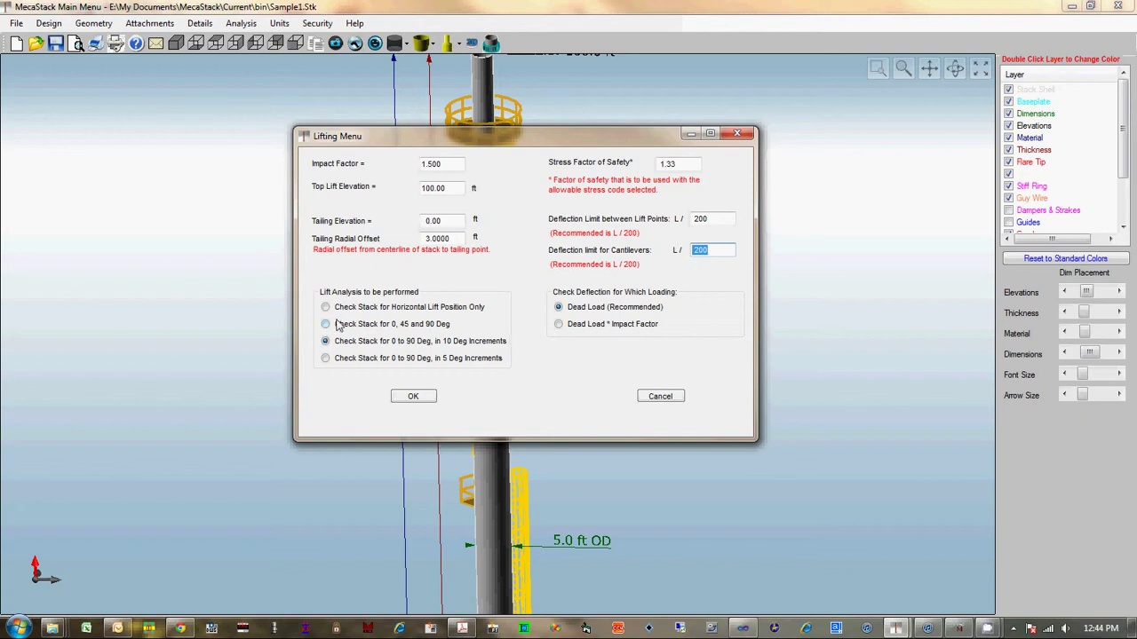
pyautogui.click(413, 396)
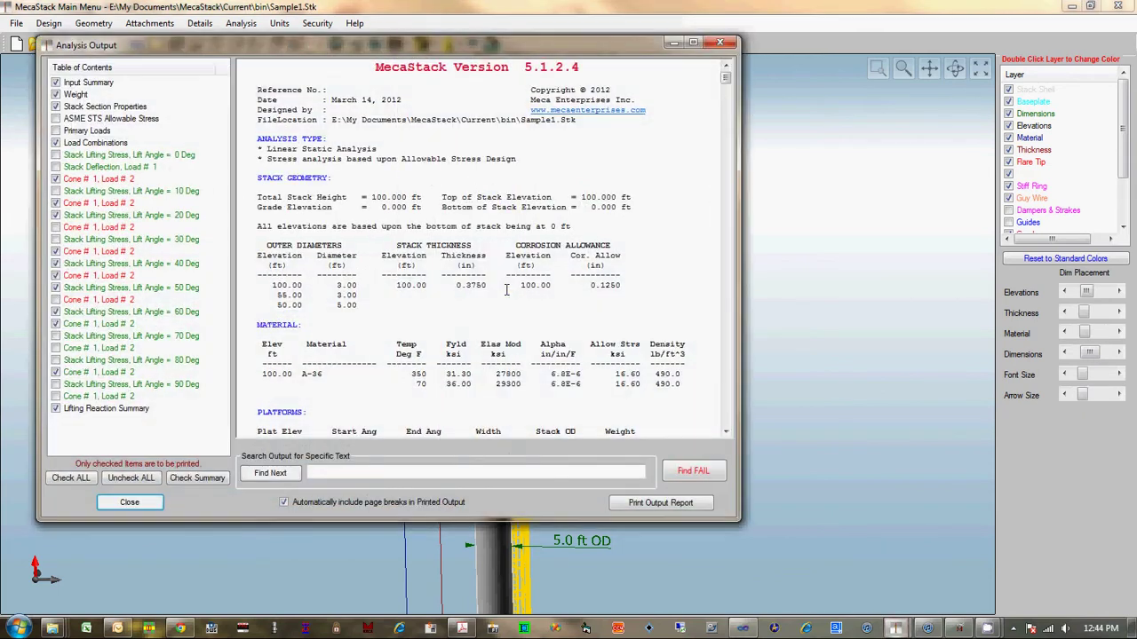
# Browse the Cone # 1, Load # 2 and 20 Deg lifting-stress results, then close the report
pyautogui.click(166, 192)
pyautogui.click(129, 181)
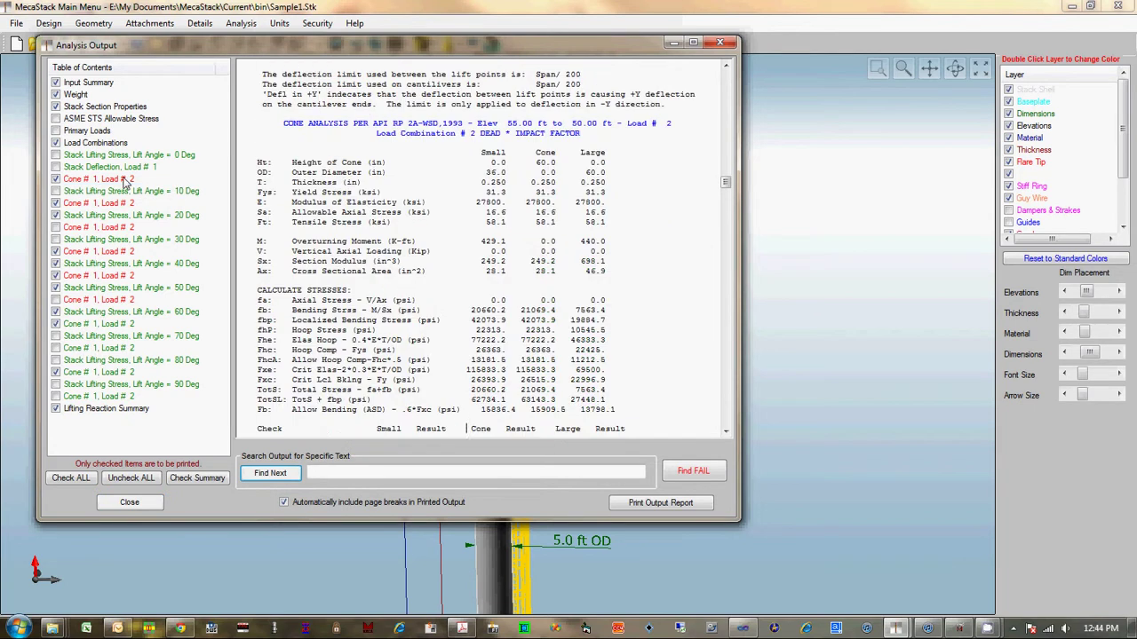
pyautogui.click(131, 191)
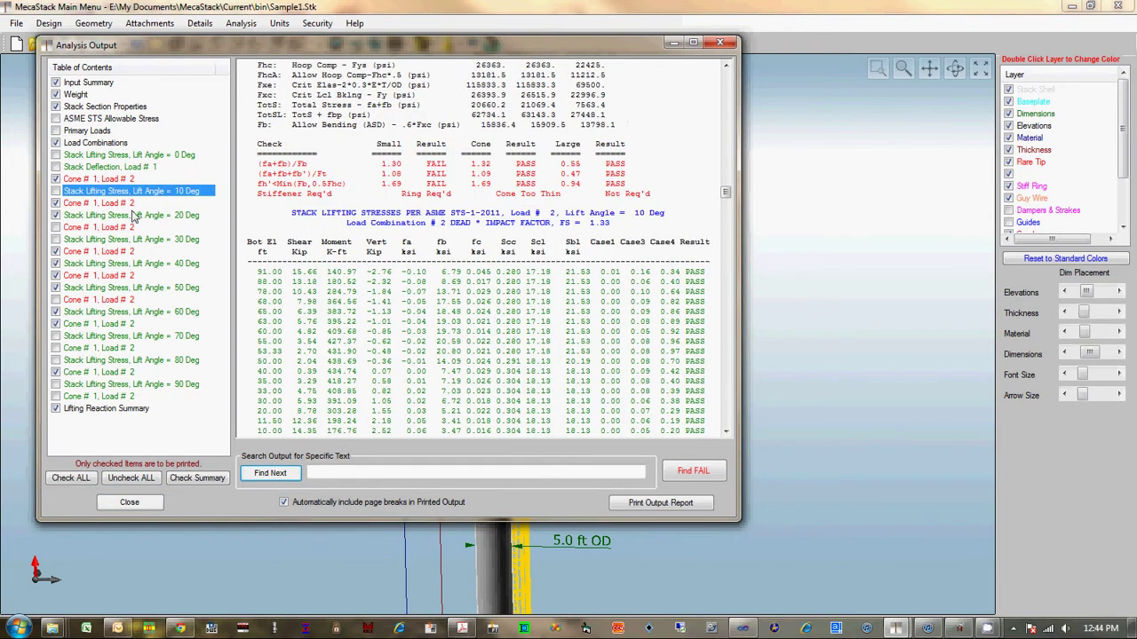
pyautogui.click(135, 216)
pyautogui.click(133, 228)
pyautogui.click(419, 253)
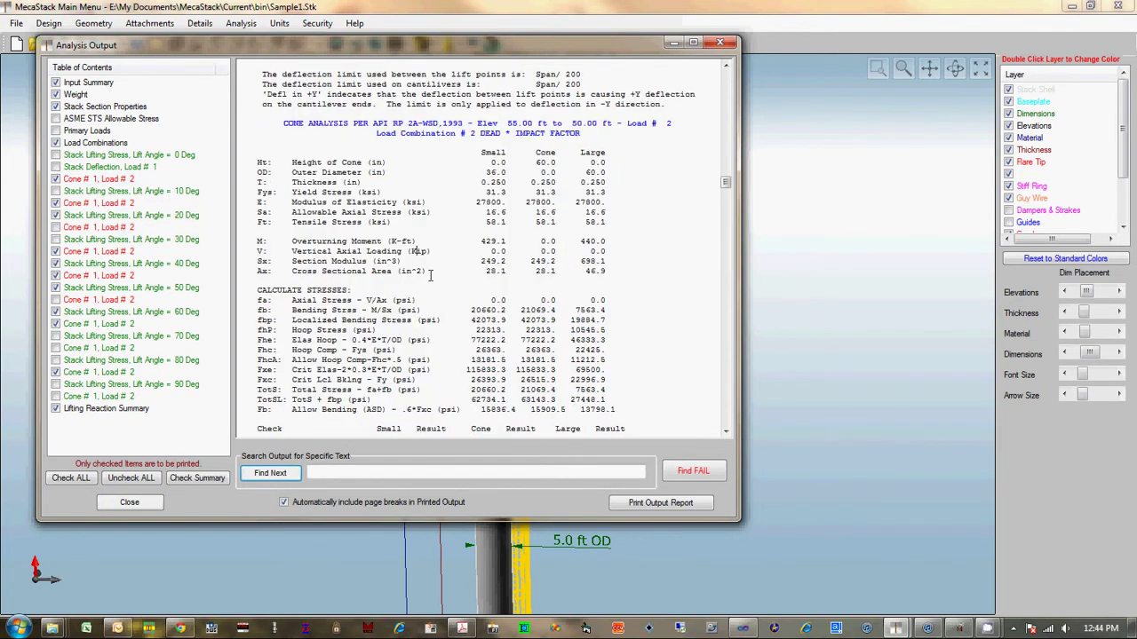
pyautogui.scroll(-3, 431, 278)
pyautogui.scroll(-1, 431, 278)
pyautogui.scroll(-9, 430, 278)
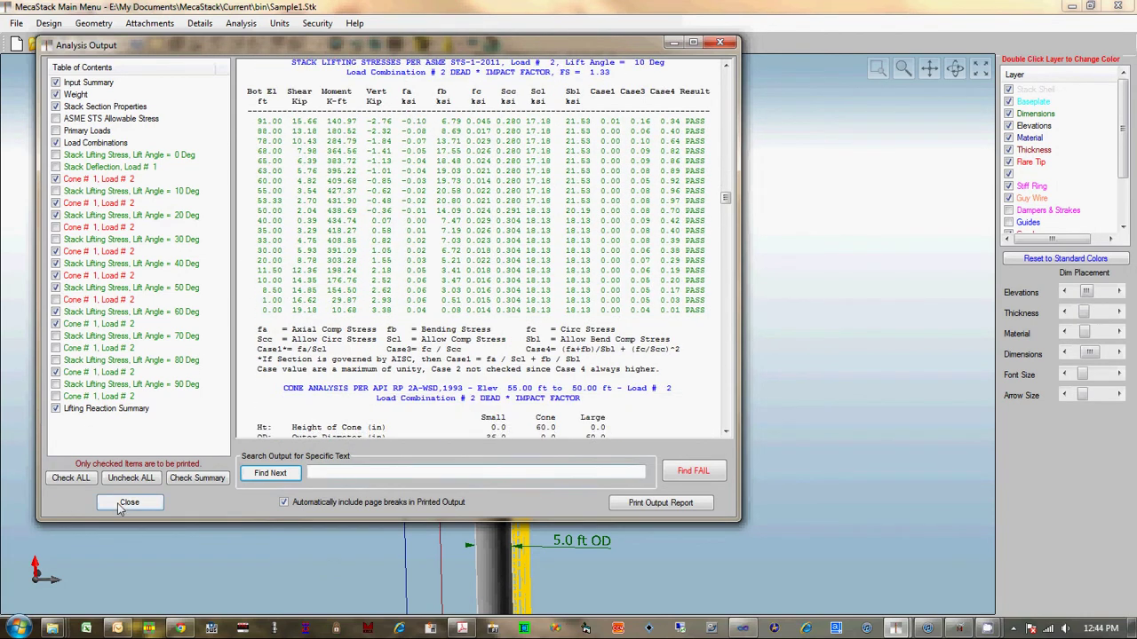
pyautogui.click(130, 503)
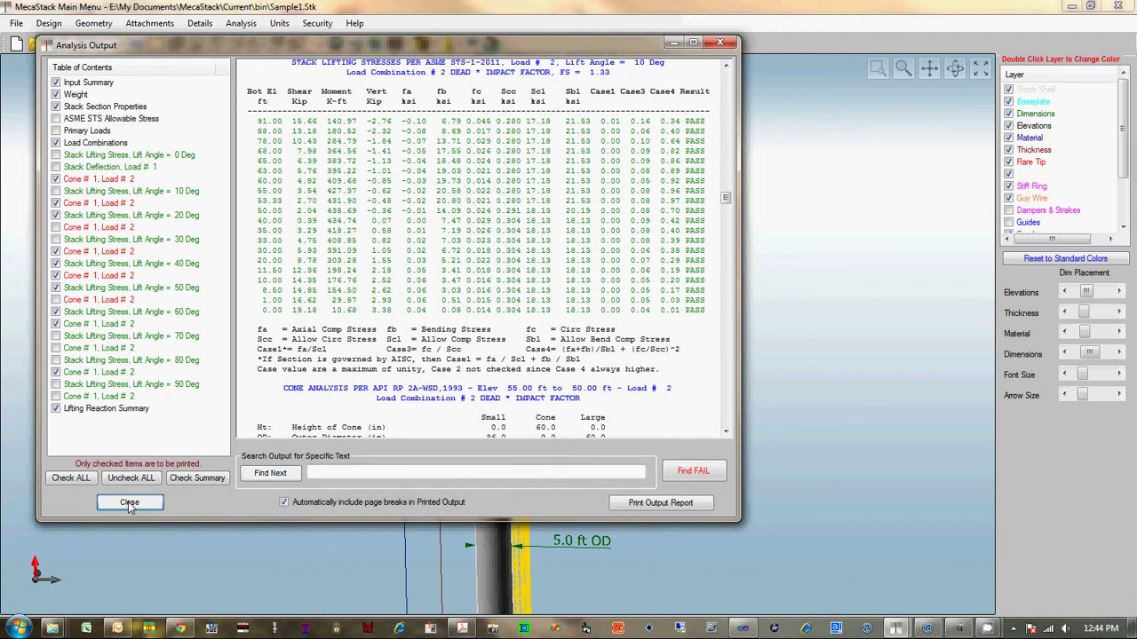
pyautogui.click(129, 503)
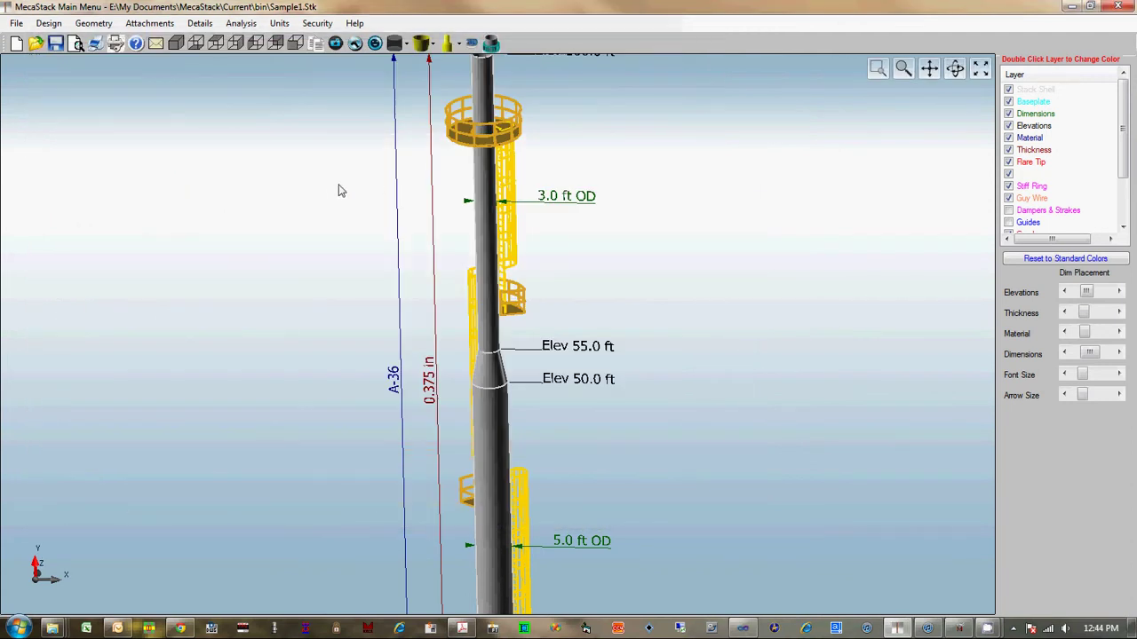
# Run the full analysis and view Vortex Shedding Load # 7 and Summary of Primary Loads
pyautogui.click(240, 24)
pyautogui.click(276, 39)
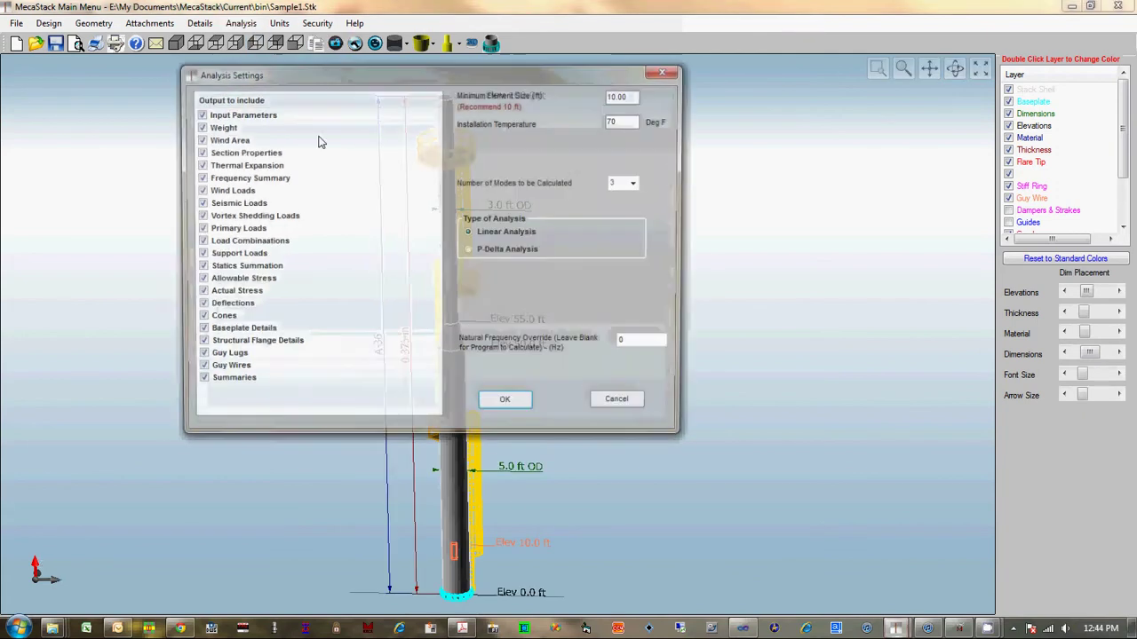
pyautogui.click(514, 404)
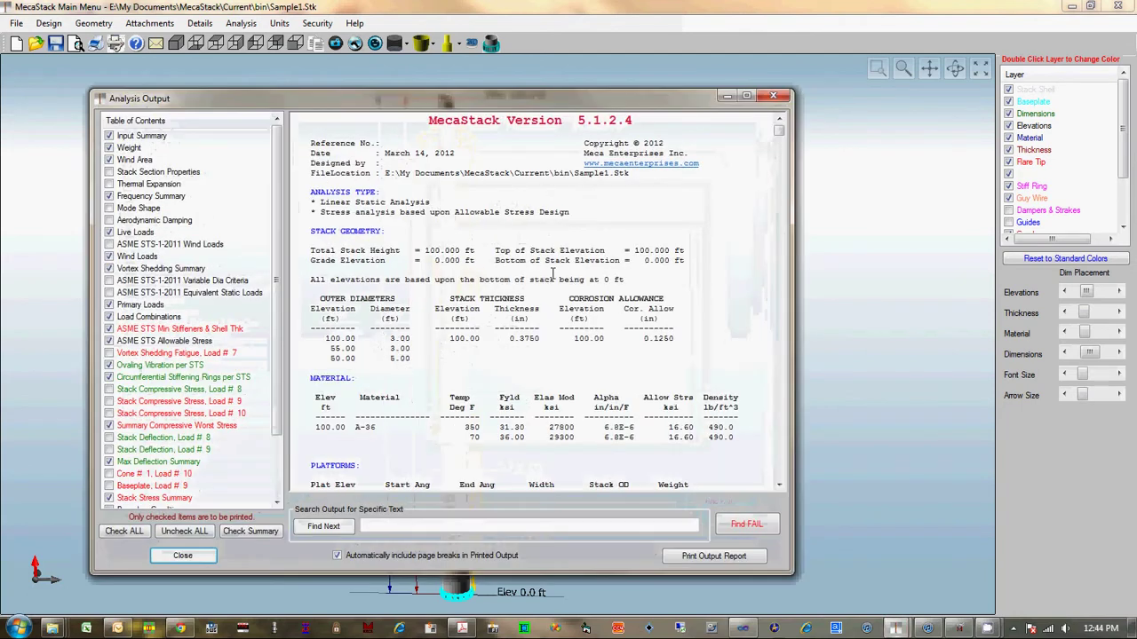
pyautogui.click(155, 342)
pyautogui.click(178, 352)
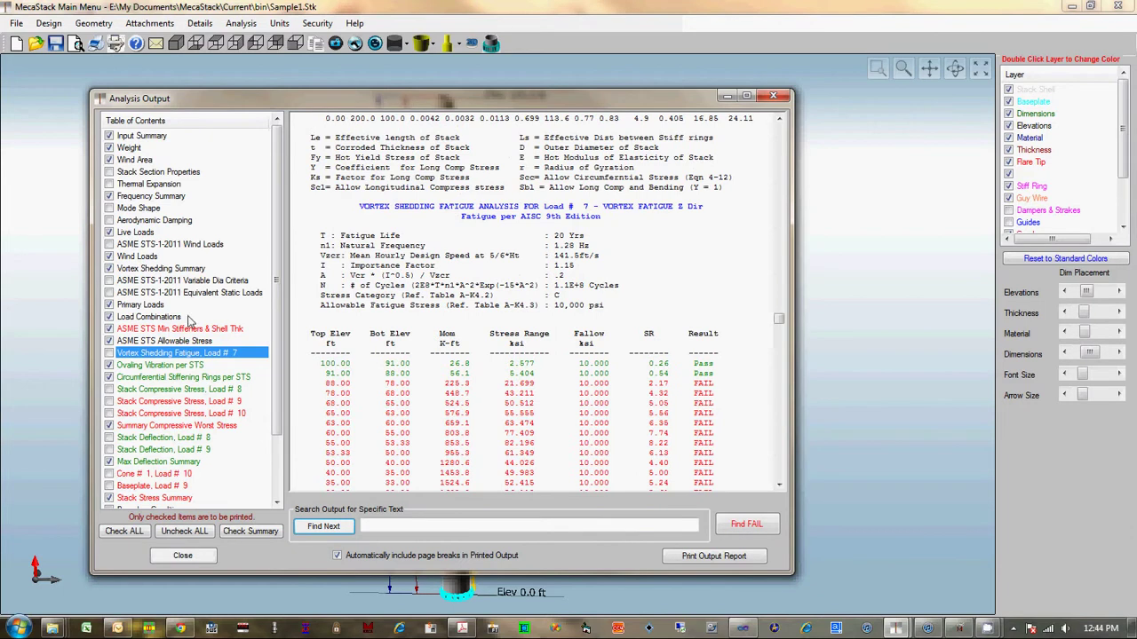
pyautogui.click(150, 306)
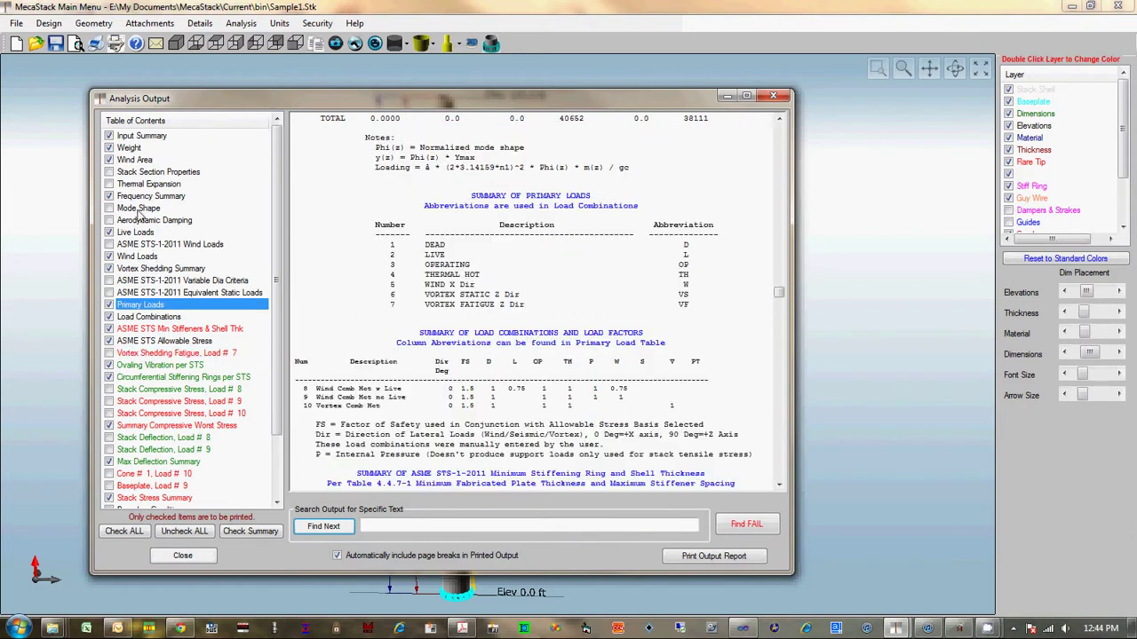
# Read through the Stack Compressive Stress, Load # 9 results, highlighting the Load Combination # 9 line
pyautogui.click(480, 274)
pyautogui.scroll(-3, 481, 271)
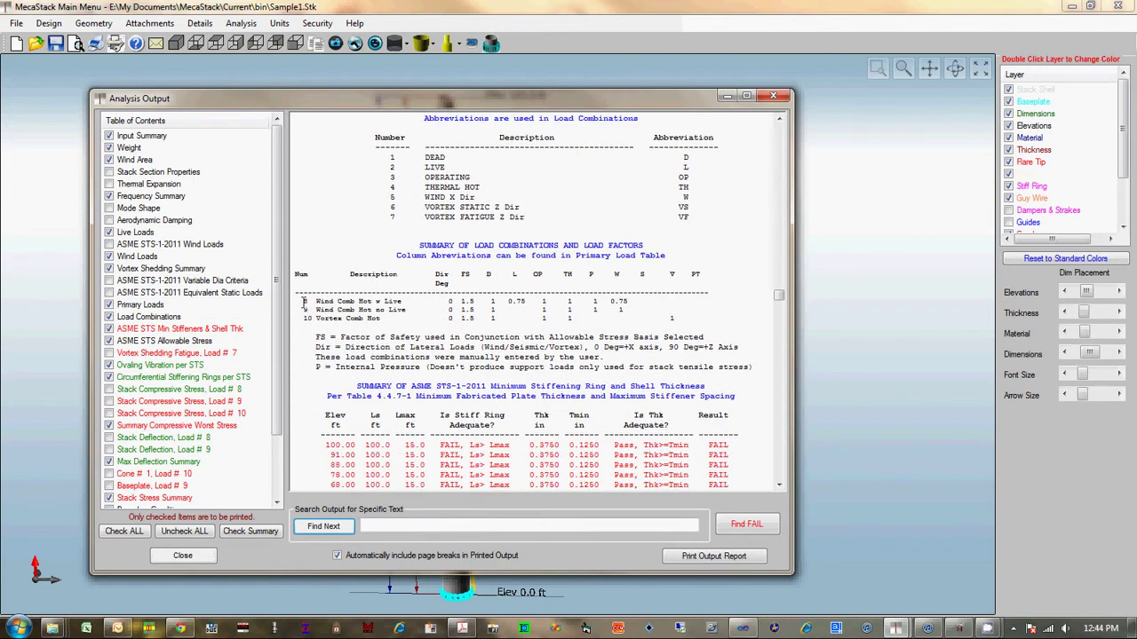
pyautogui.moveTo(303, 302); pyautogui.dragTo(542, 310)
pyautogui.scroll(-4, 286, 364)
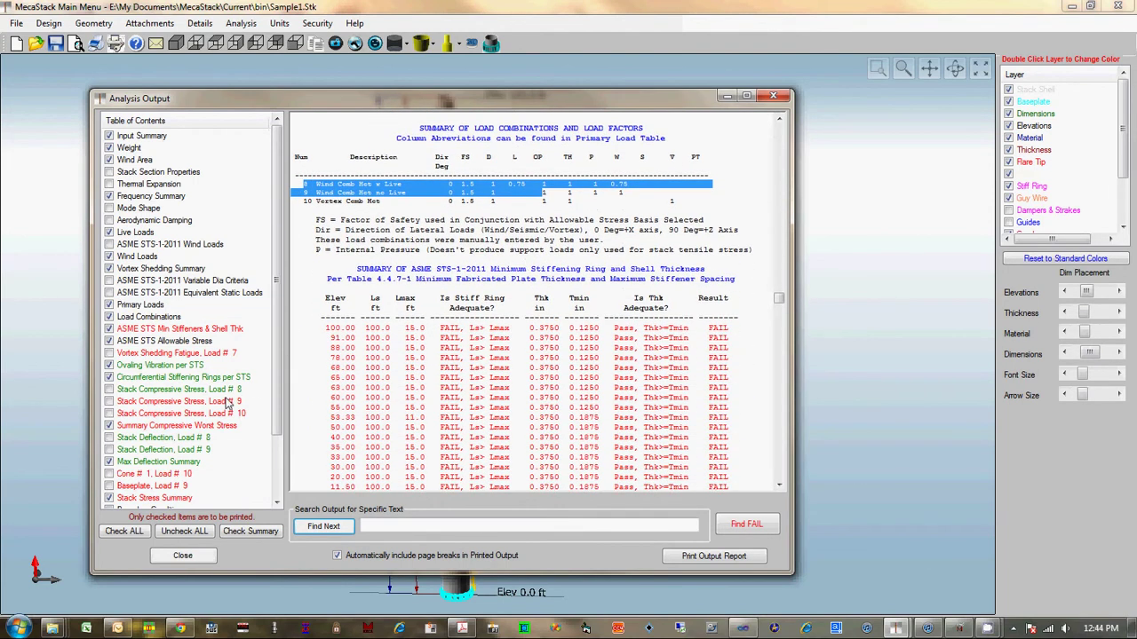
pyautogui.click(228, 403)
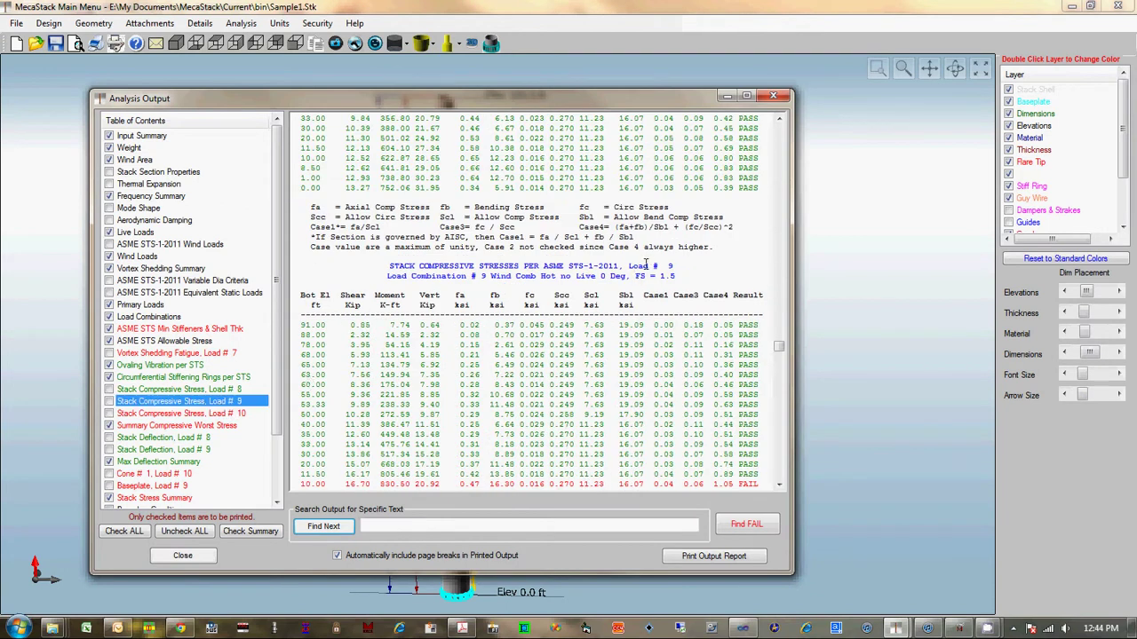
pyautogui.moveTo(627, 266); pyautogui.dragTo(677, 267)
pyautogui.tripleClick(455, 277)
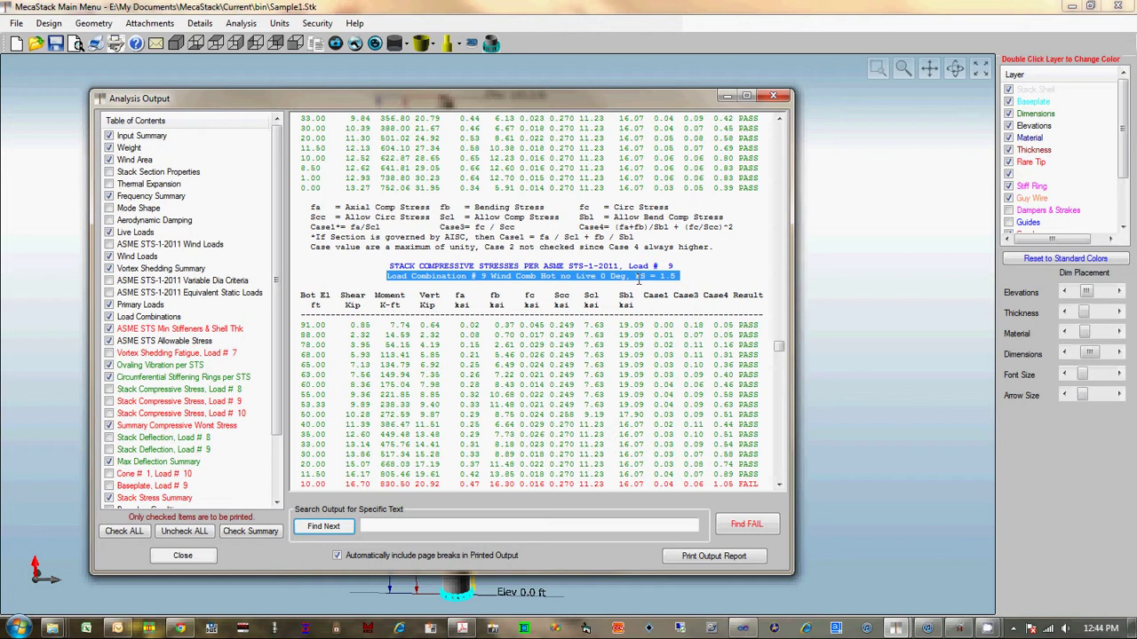
pyautogui.scroll(-15, 666, 278)
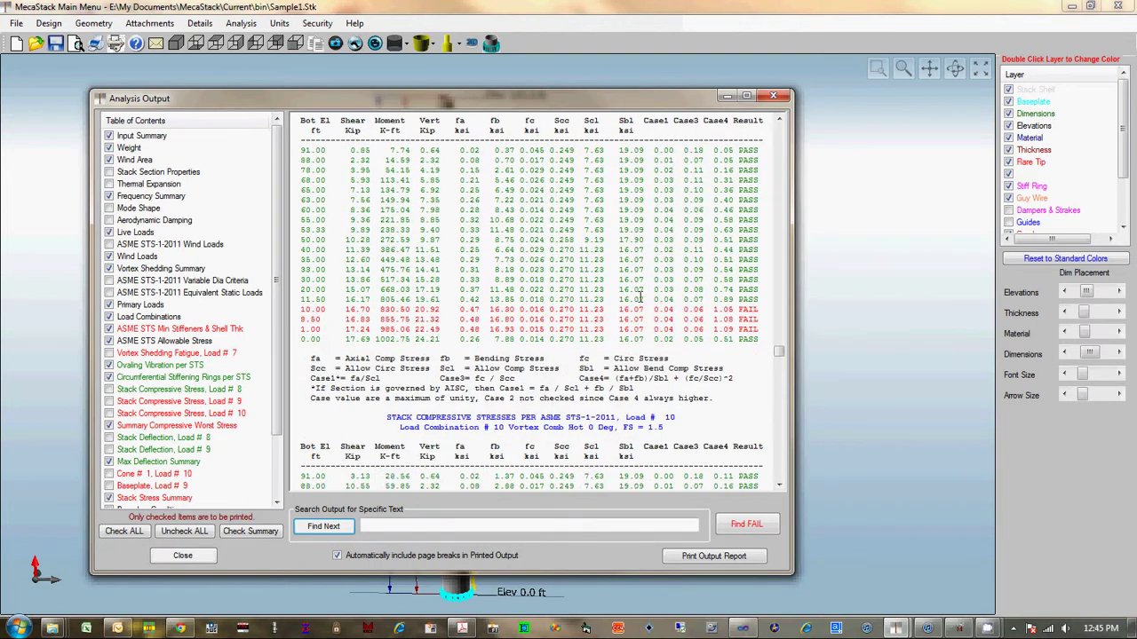
pyautogui.scroll(-10, 600, 300)
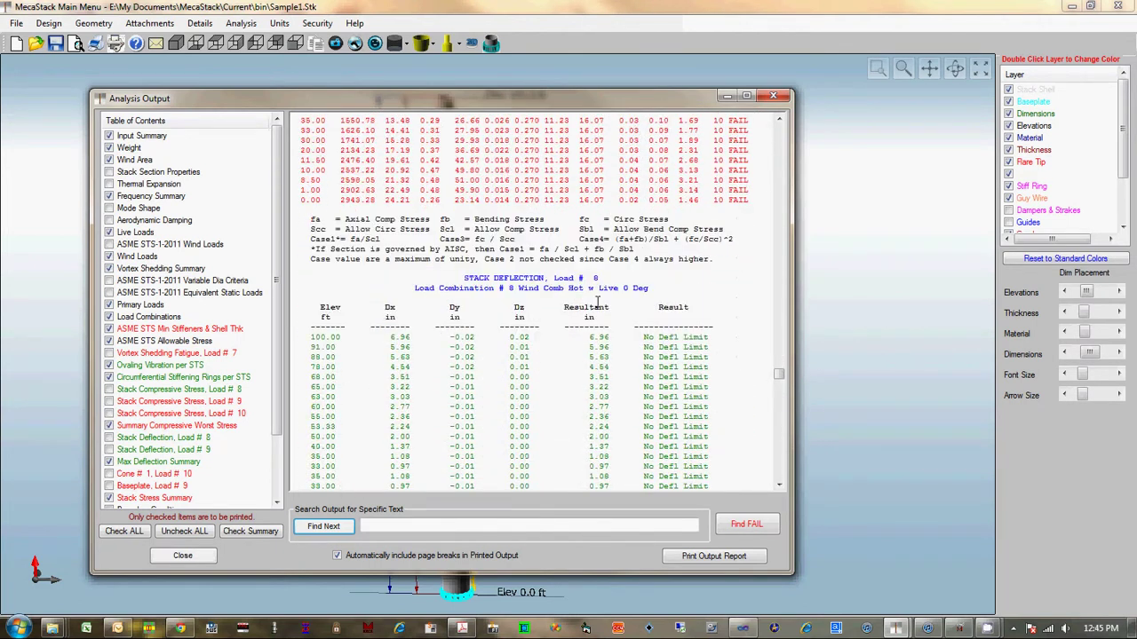
pyautogui.scroll(-2, 276, 487)
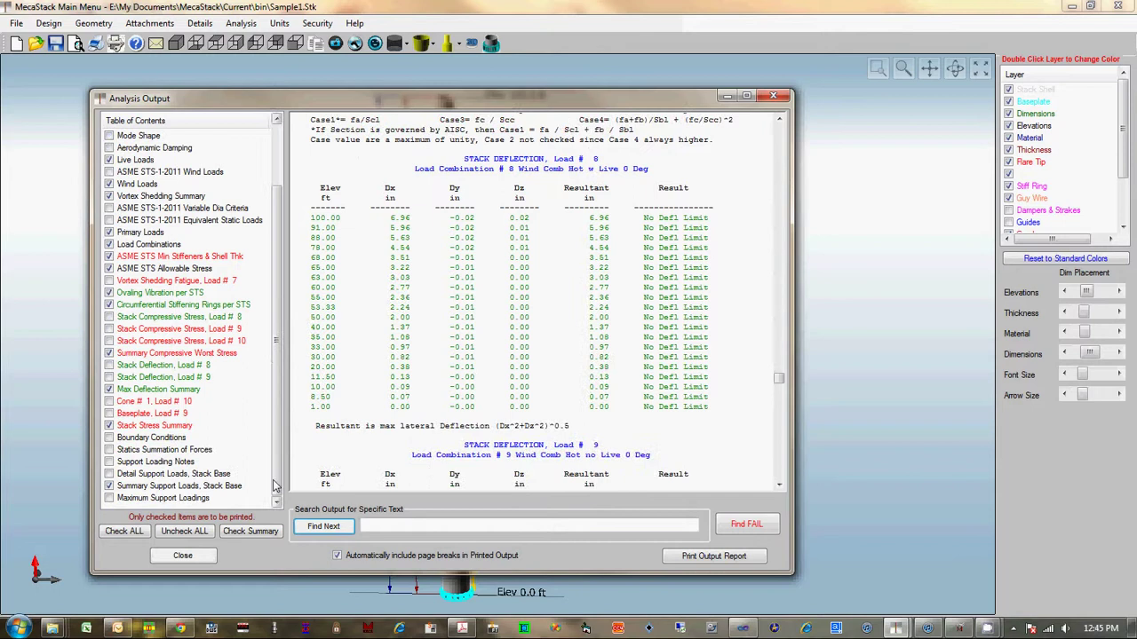
# Check Baseplate Load # 9 and Stack Deflection Loads 8–9, then close the report
pyautogui.click(149, 414)
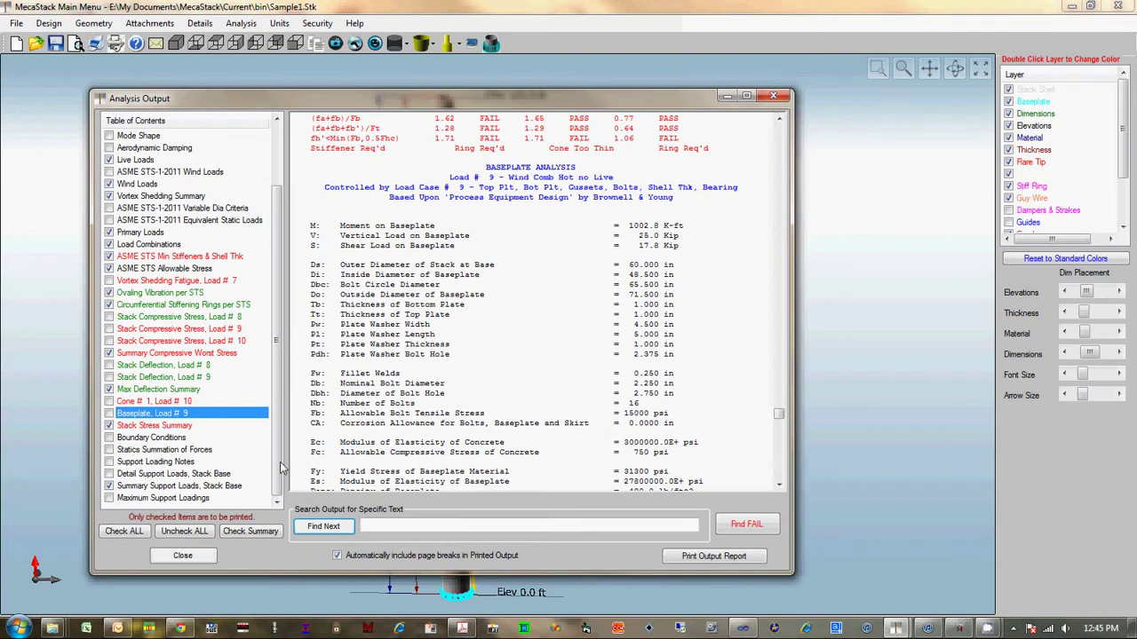
pyautogui.scroll(2, 267, 444)
pyautogui.click(191, 437)
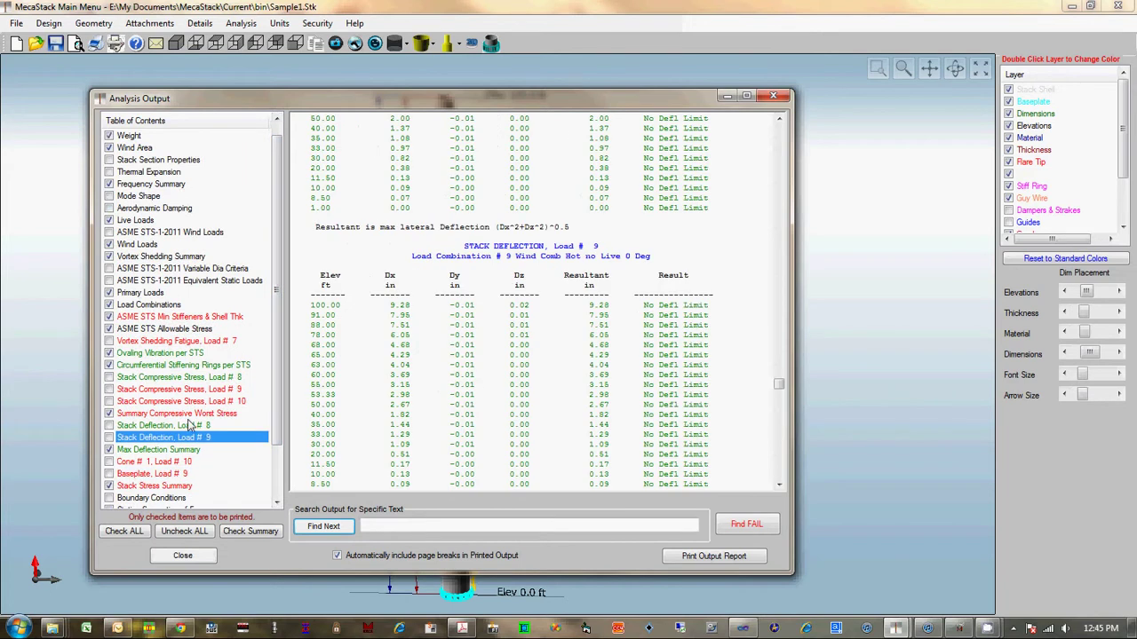
pyautogui.click(183, 426)
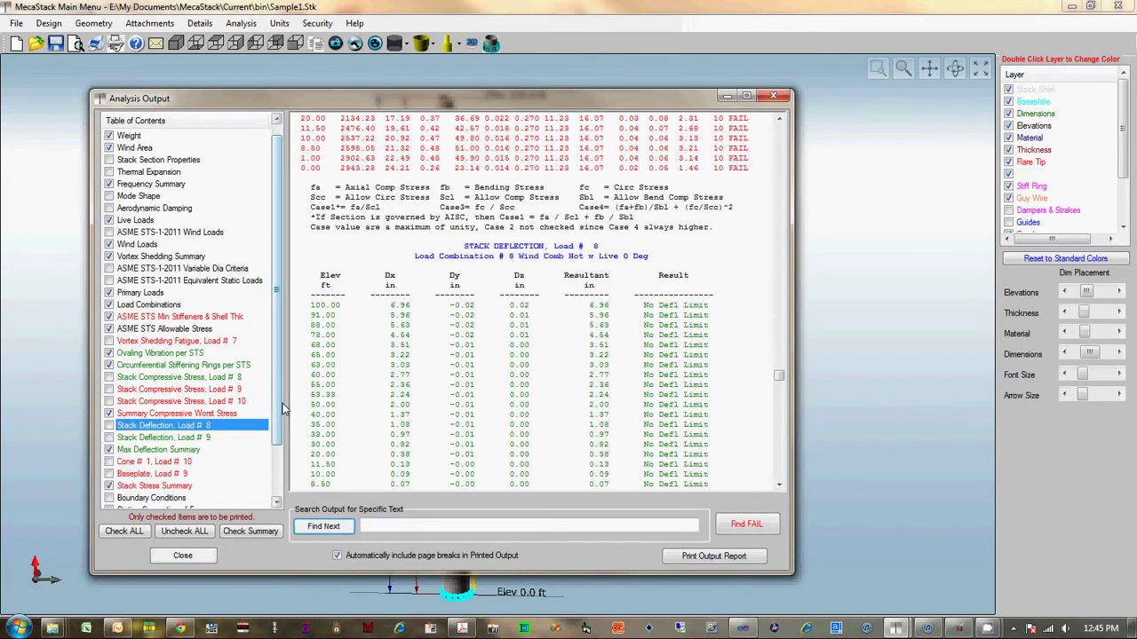
pyautogui.scroll(1, 266, 409)
pyautogui.click(183, 551)
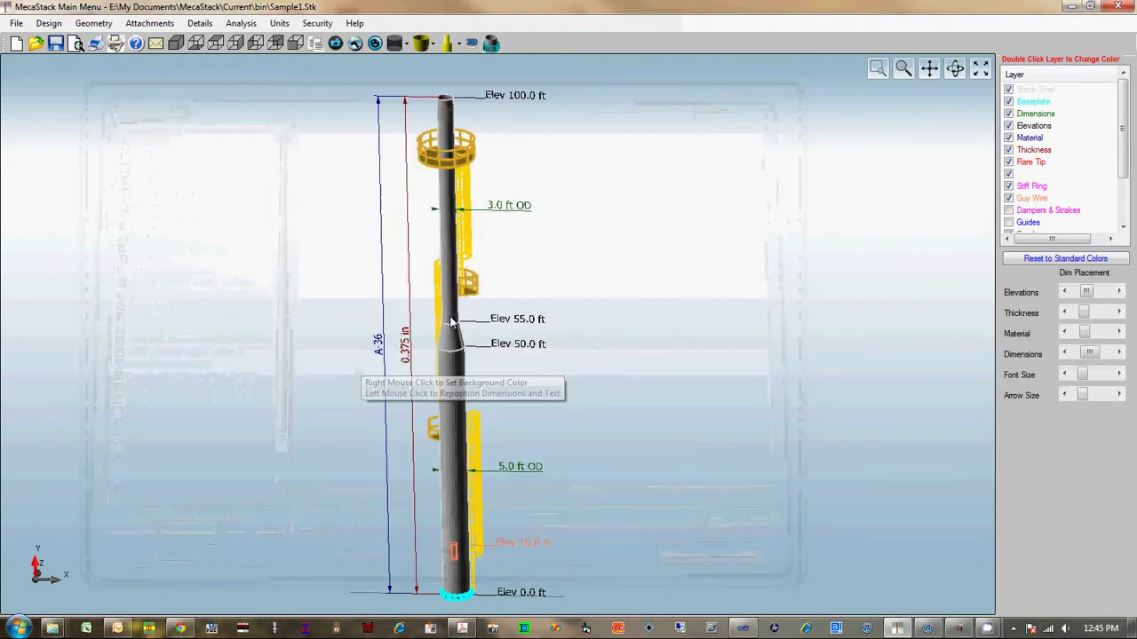